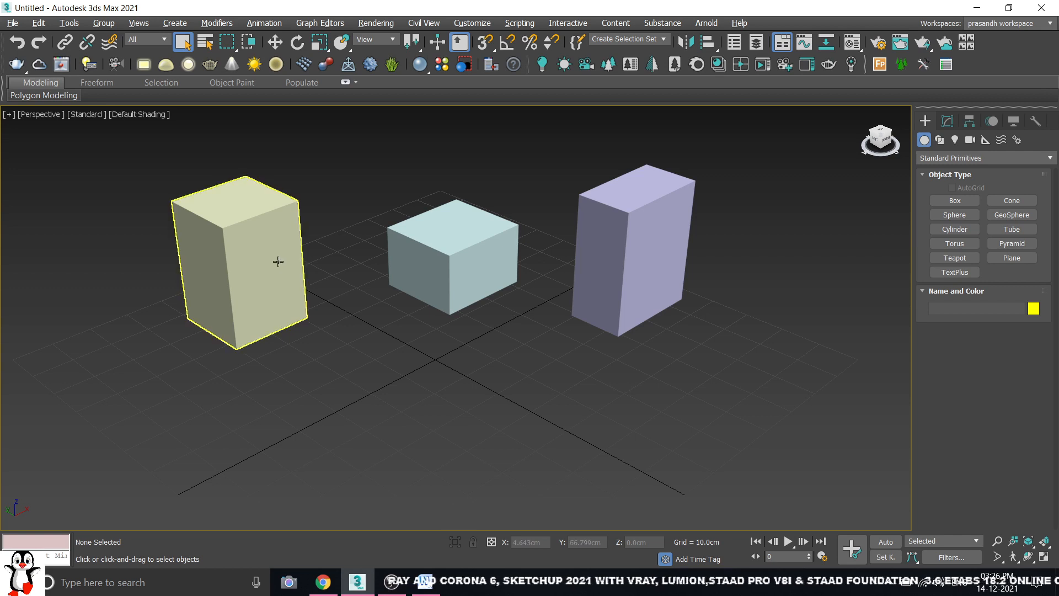
Select each of the three boxes in turn, ending with the purple one, and clear the selection
{"action": "left_click", "coordinate": [276, 260]}
{"action": "left_click", "coordinate": [492, 248]}
{"action": "left_click", "coordinate": [628, 258]}
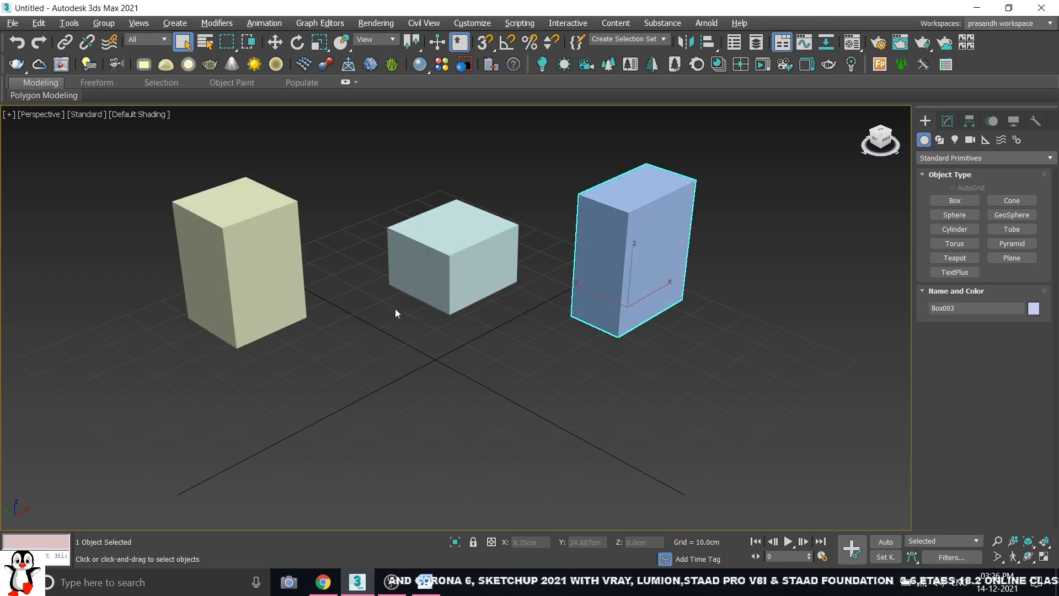
{"action": "left_click", "coordinate": [475, 336]}
Create four teapots in a row in front of the boxes, the first about 8.8 cm and the third about 14.8 cm in radius
{"action": "left_click", "coordinate": [955, 258]}
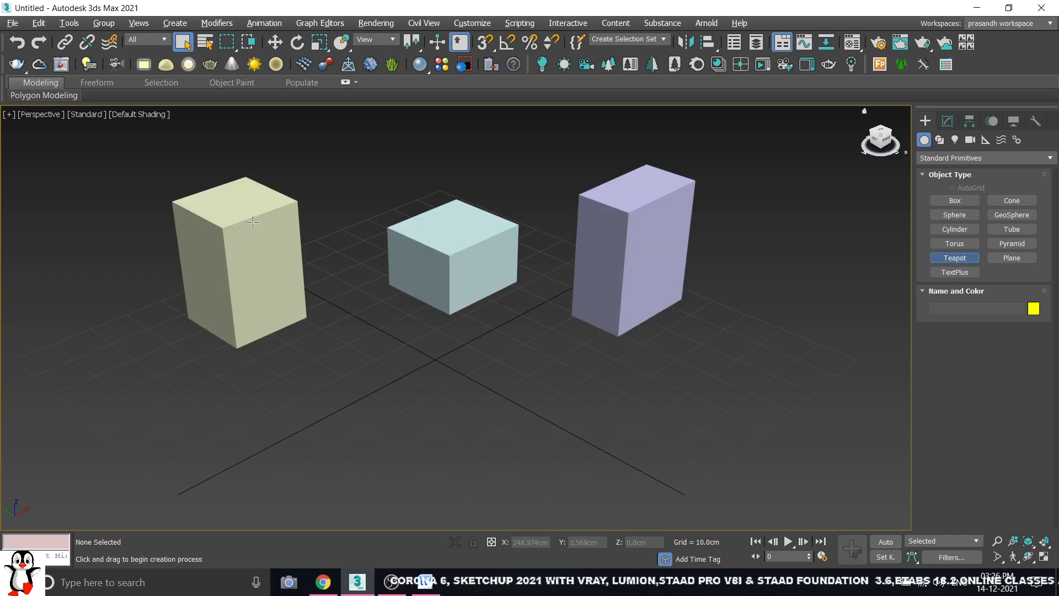
{"action": "scroll", "coordinate": [333, 324], "scroll_direction": "down", "scroll_amount": 2}
{"action": "left_click_drag", "start_coordinate": [223, 373], "coordinate": [235, 387]}
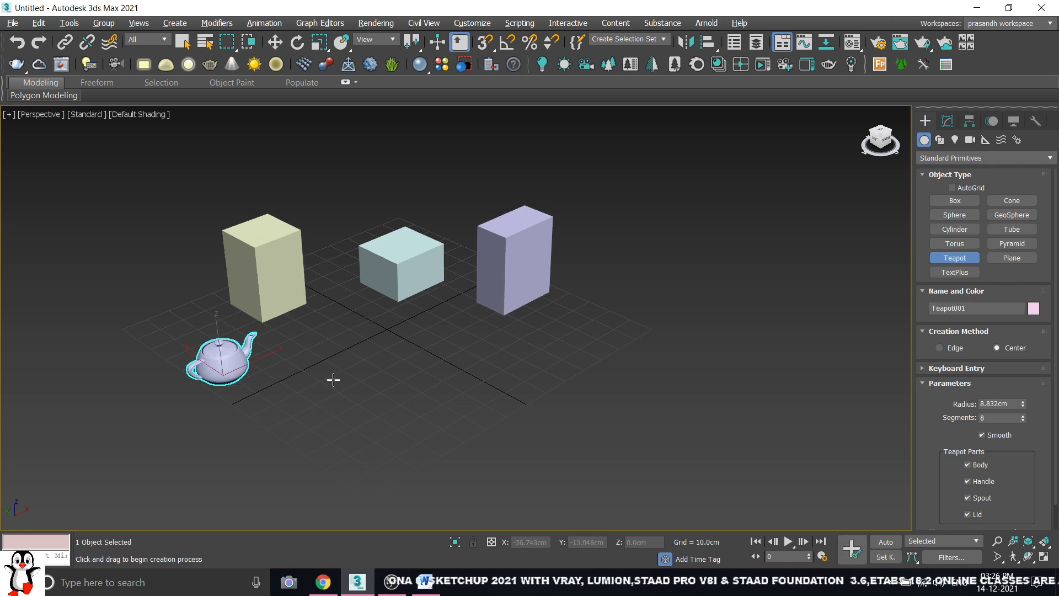
{"action": "left_click_drag", "start_coordinate": [333, 379], "coordinate": [450, 389]}
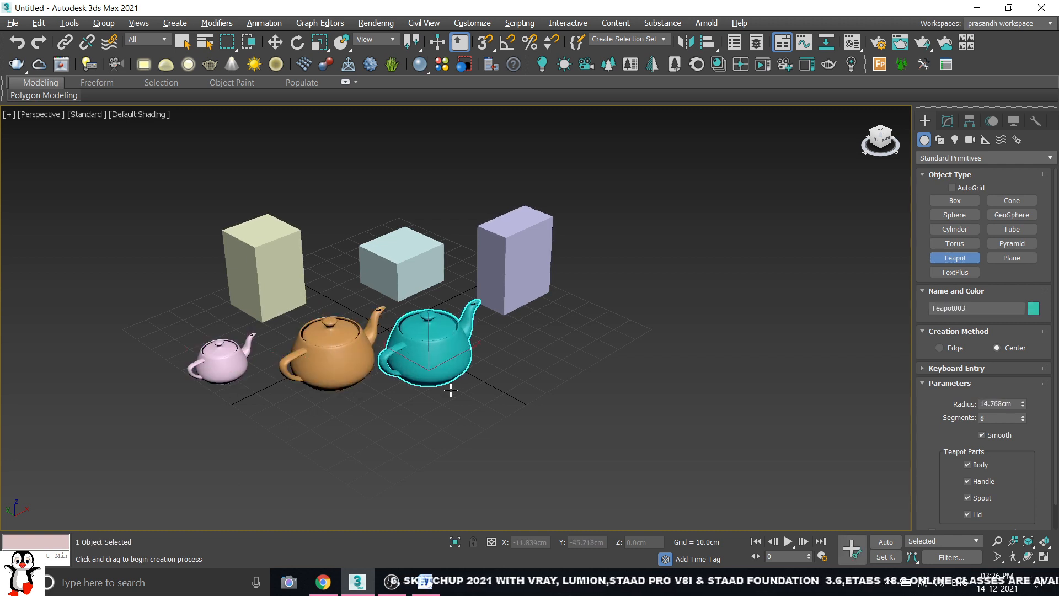
{"action": "left_click_drag", "start_coordinate": [591, 374], "coordinate": [626, 390]}
{"action": "right_click", "coordinate": [601, 184]}
{"action": "left_click", "coordinate": [602, 184]}
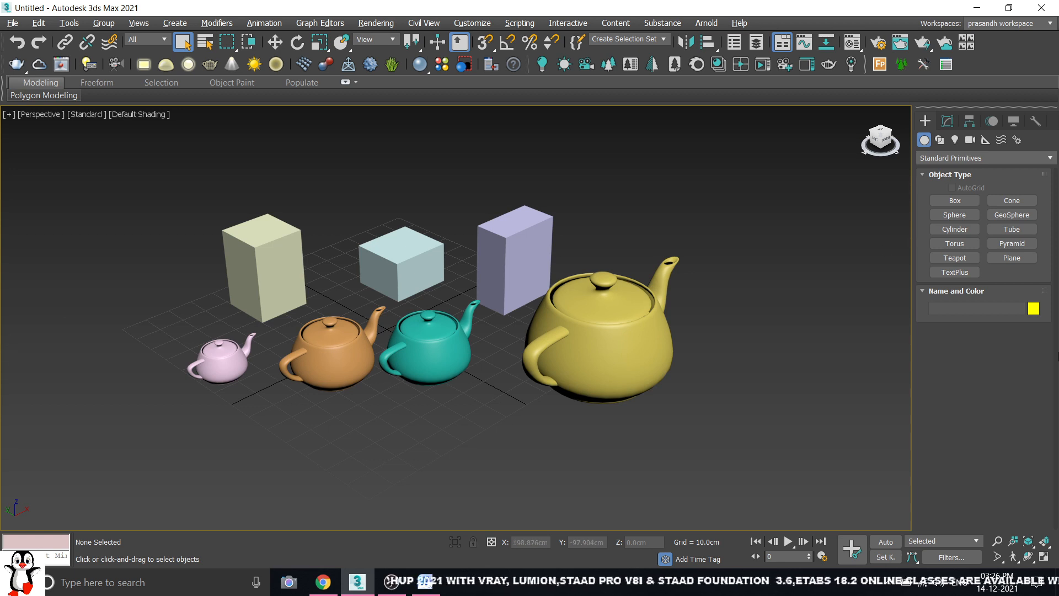
Create a pointed cone in front of the teapots with a base radius of about 13.2 cm and a height of about 24 cm
{"action": "left_click", "coordinate": [1012, 200]}
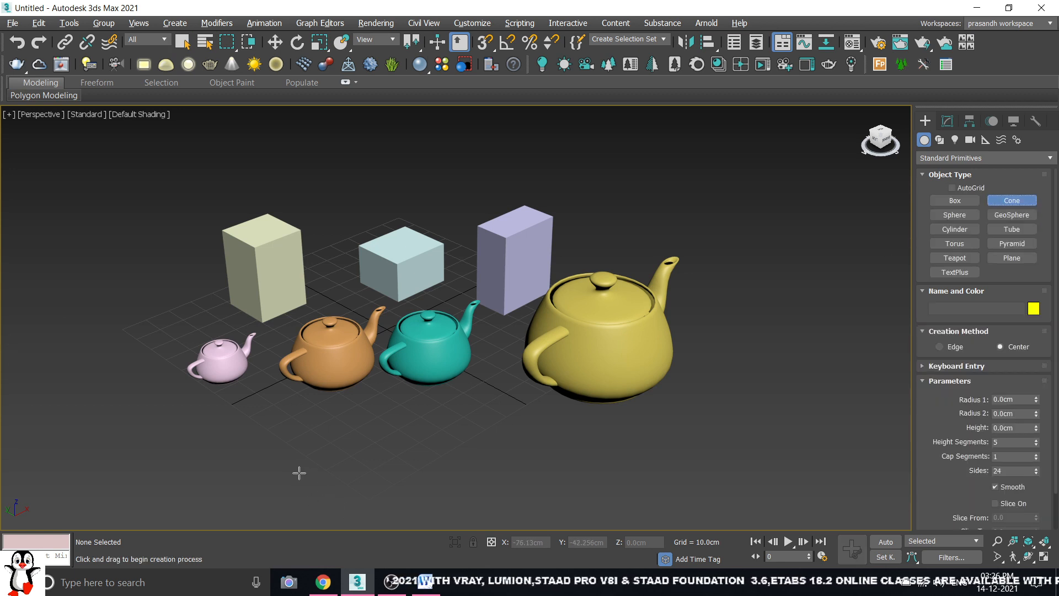
{"action": "left_click_drag", "start_coordinate": [294, 468], "coordinate": [322, 489]}
{"action": "left_click", "coordinate": [273, 406]}
{"action": "left_click", "coordinate": [270, 409]}
{"action": "left_click", "coordinate": [209, 472]}
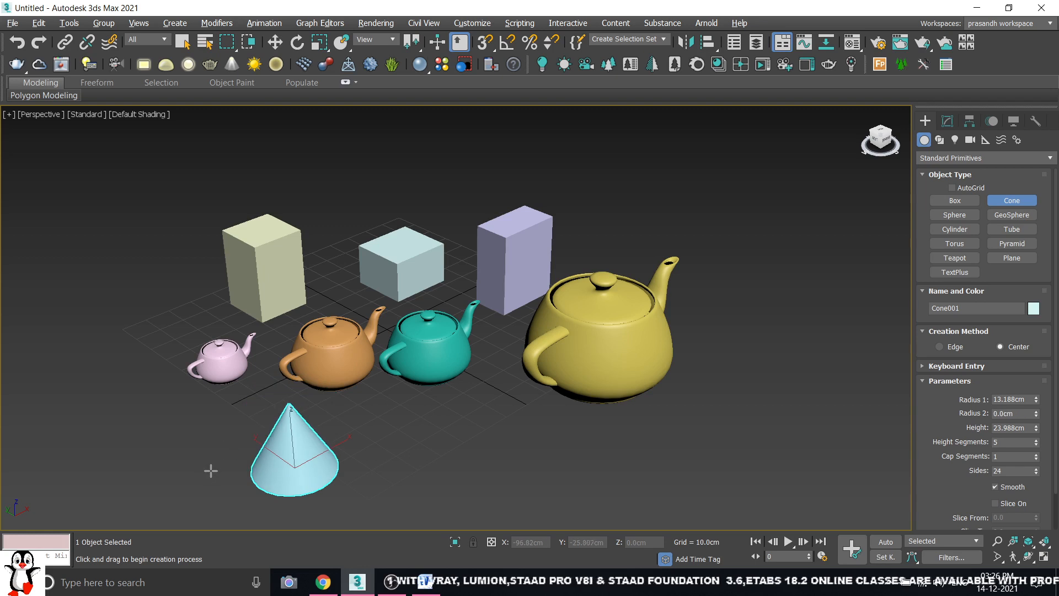
{"action": "right_click", "coordinate": [167, 298]}
{"action": "left_click", "coordinate": [165, 295]}
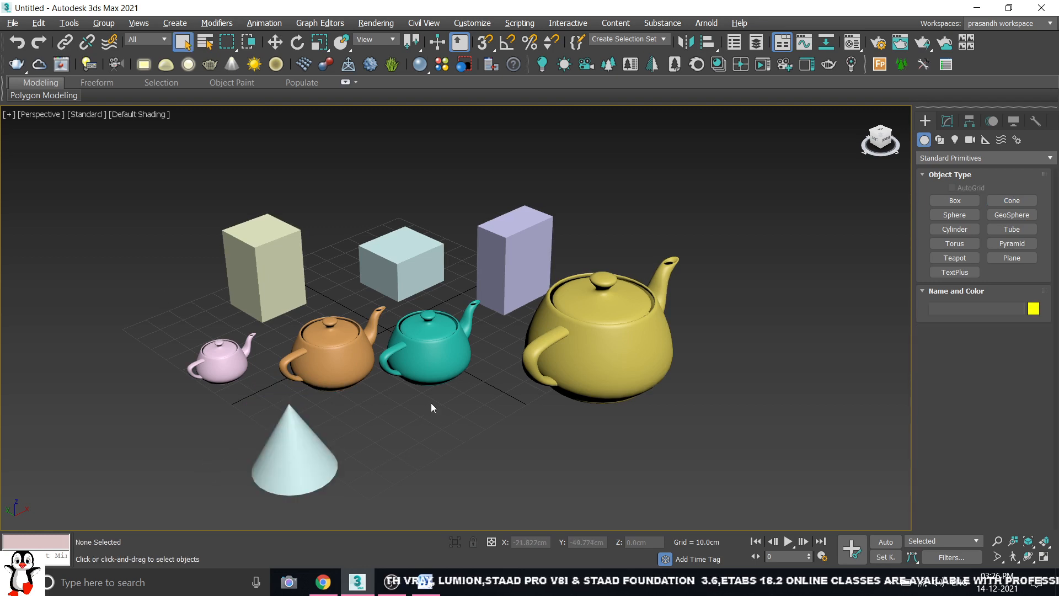
Examine the boxes, teapots and cone from near and far in the perspective view
{"action": "middle_click_drag", "start_coordinate": [431, 404], "coordinate": [467, 398]}
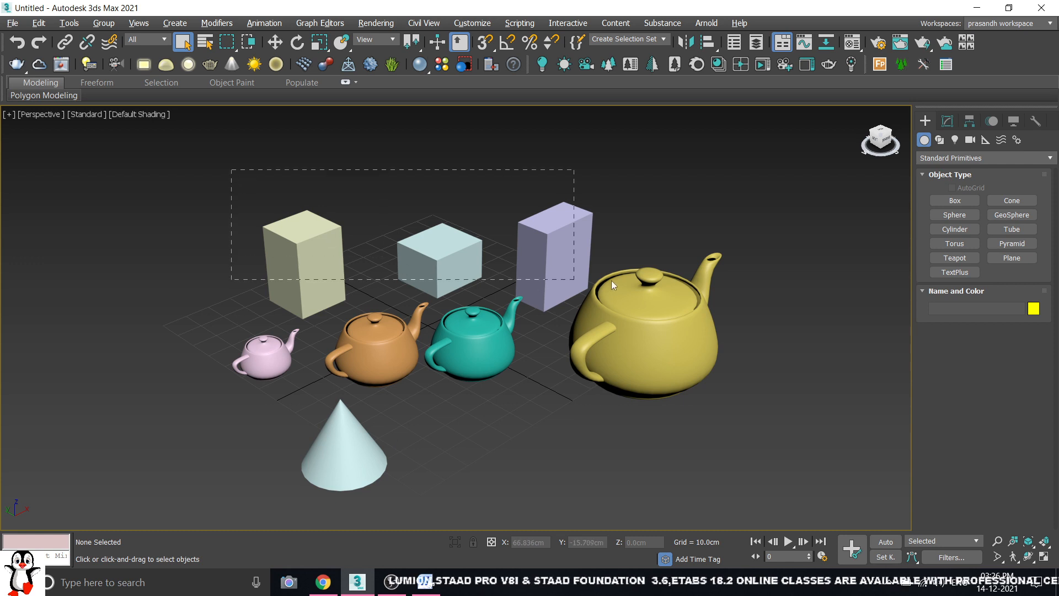
{"action": "left_click_drag", "start_coordinate": [611, 280], "coordinate": [619, 287]}
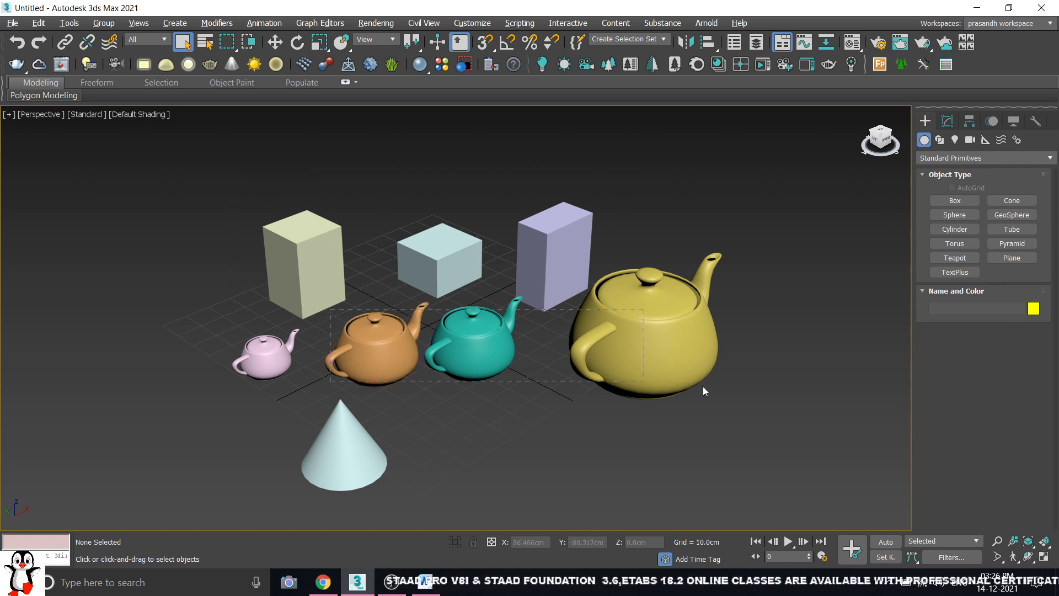
{"action": "middle_click_drag", "start_coordinate": [697, 421], "coordinate": [643, 412]}
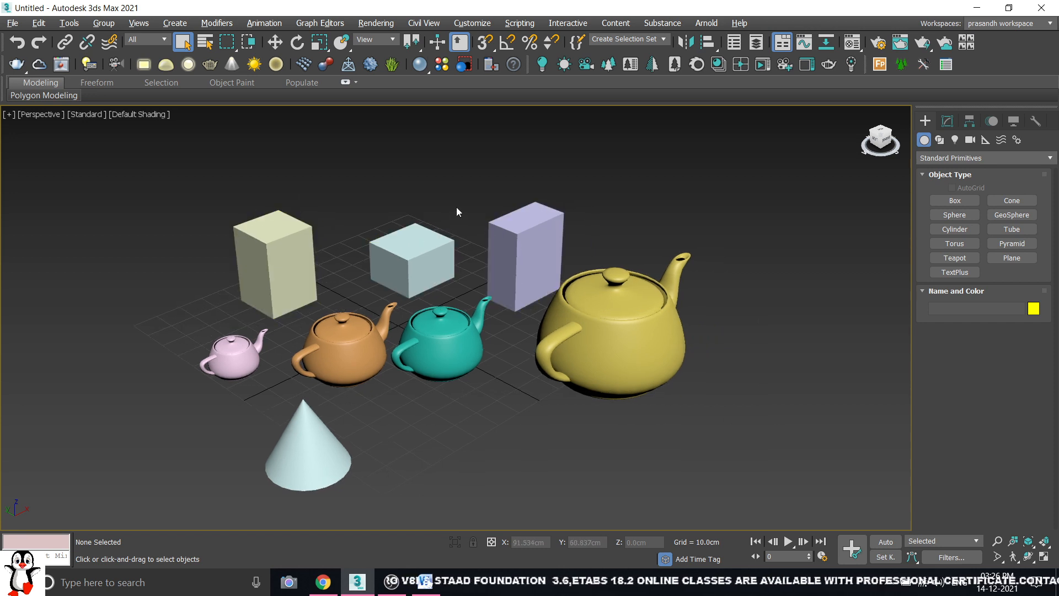
{"action": "middle_click_drag", "start_coordinate": [587, 263], "coordinate": [573, 261]}
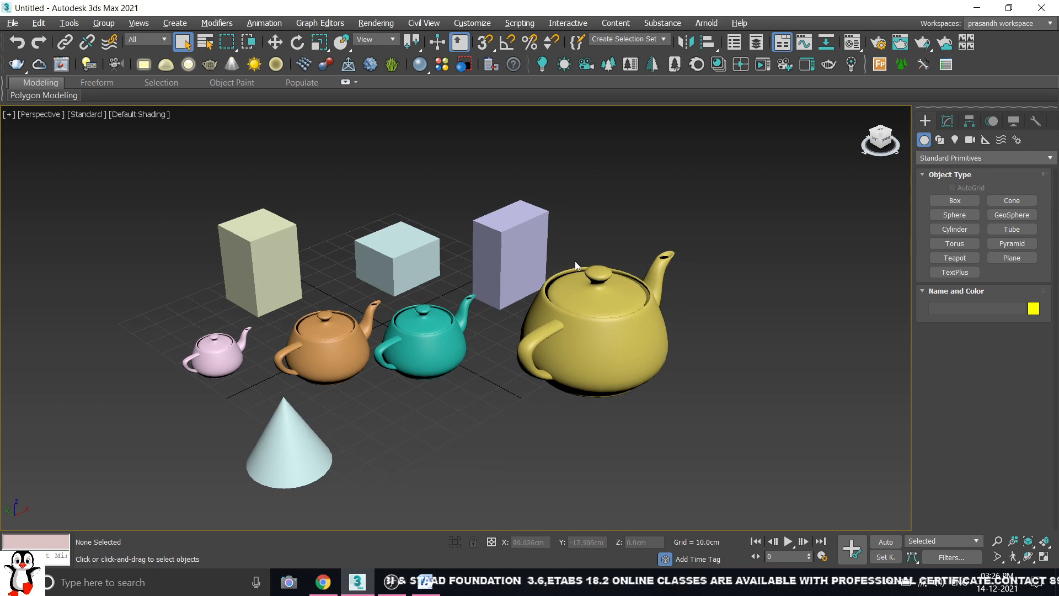
{"action": "middle_click_drag", "start_coordinate": [678, 292], "coordinate": [660, 290]}
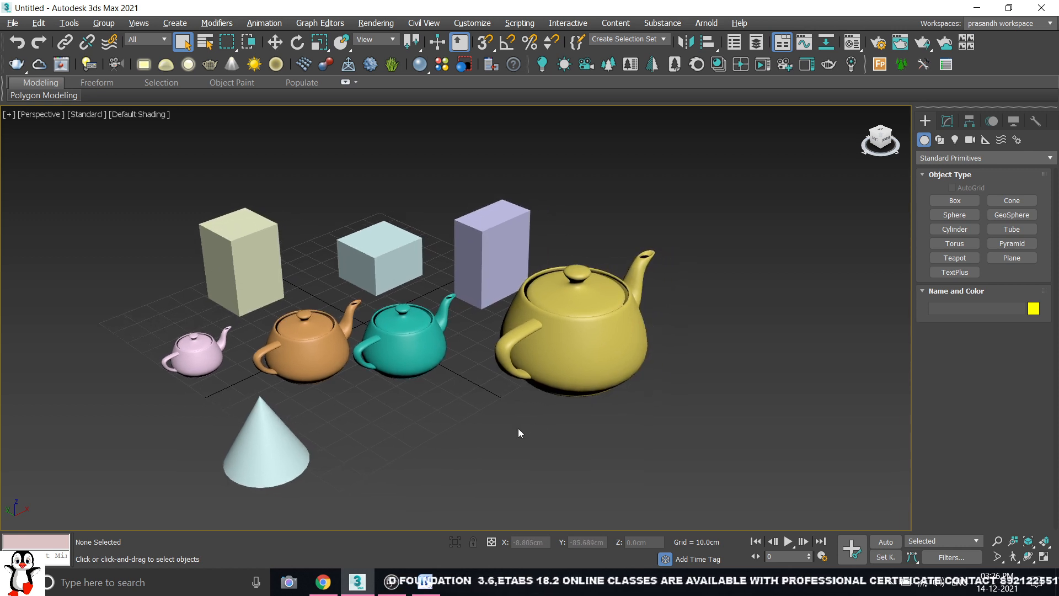
{"action": "scroll", "coordinate": [322, 354], "scroll_direction": "up", "scroll_amount": 4}
{"action": "scroll", "coordinate": [477, 372], "scroll_direction": "down", "scroll_amount": 4}
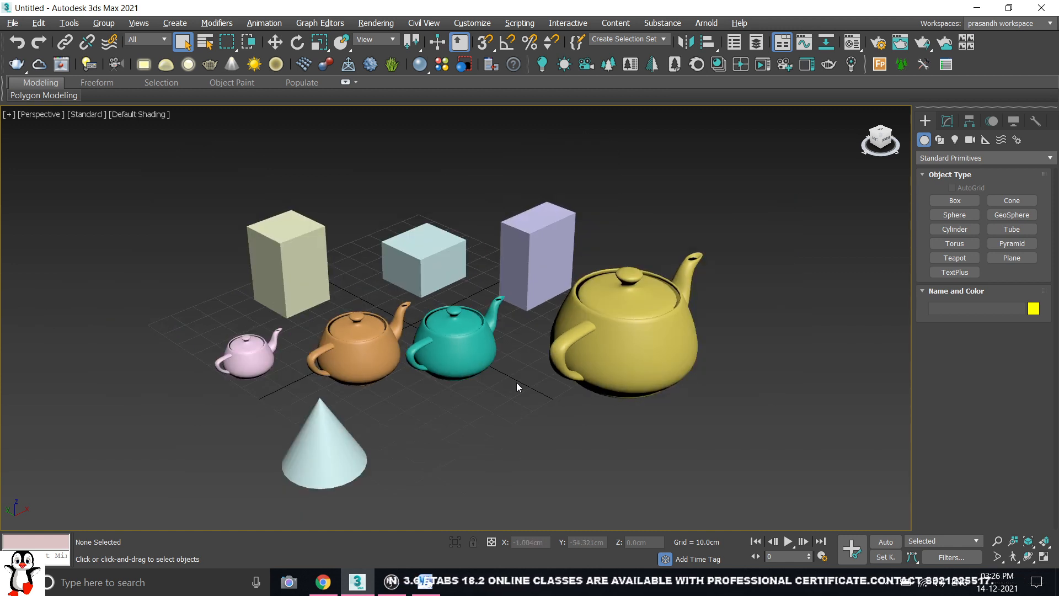
{"action": "scroll", "coordinate": [518, 384], "scroll_direction": "up", "scroll_amount": 4}
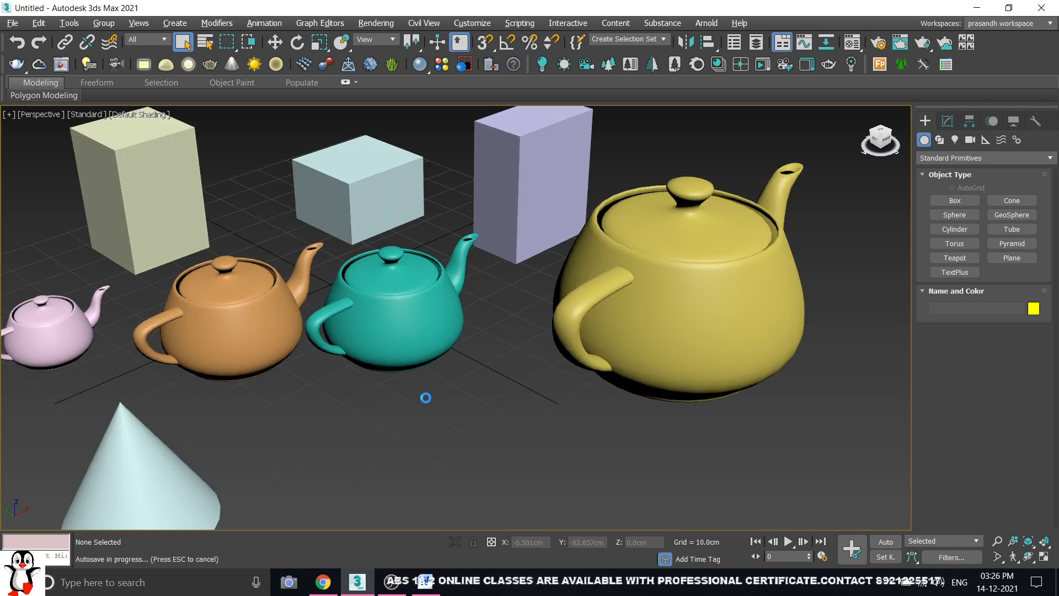
{"action": "scroll", "coordinate": [426, 399], "scroll_direction": "down", "scroll_amount": 4}
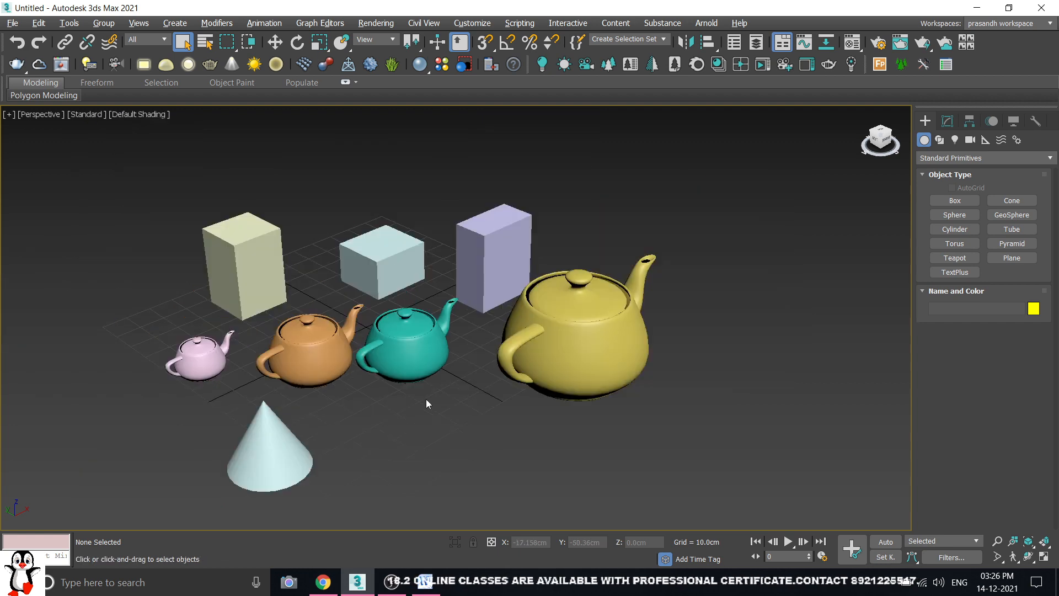
{"action": "scroll", "coordinate": [225, 376], "scroll_direction": "up", "scroll_amount": 6}
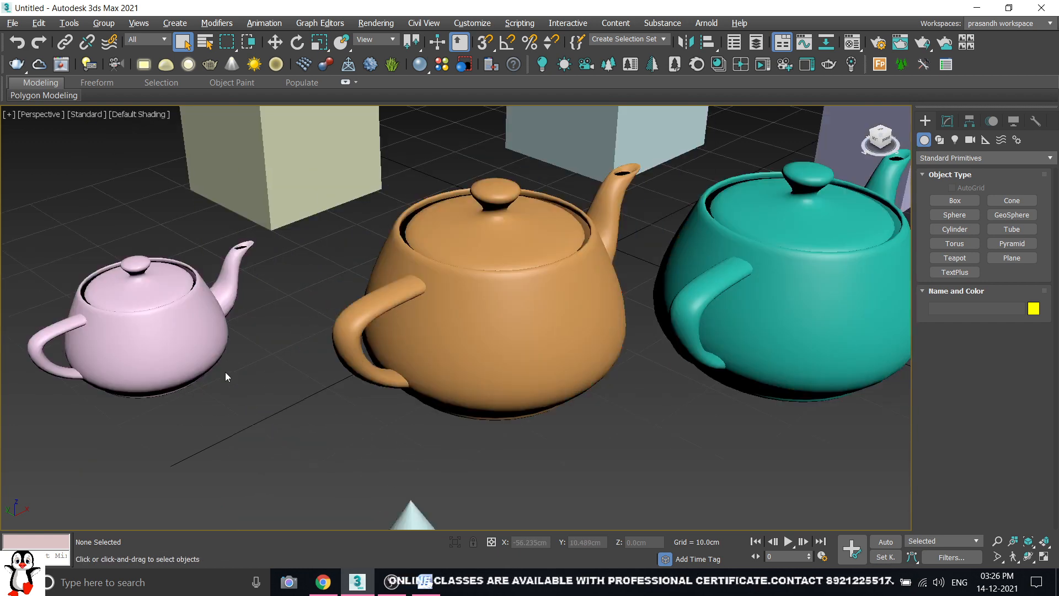
{"action": "scroll", "coordinate": [225, 371], "scroll_direction": "down", "scroll_amount": 6}
{"action": "scroll", "coordinate": [401, 346], "scroll_direction": "up", "scroll_amount": 1}
{"action": "middle_click_drag", "start_coordinate": [401, 346], "coordinate": [389, 339]}
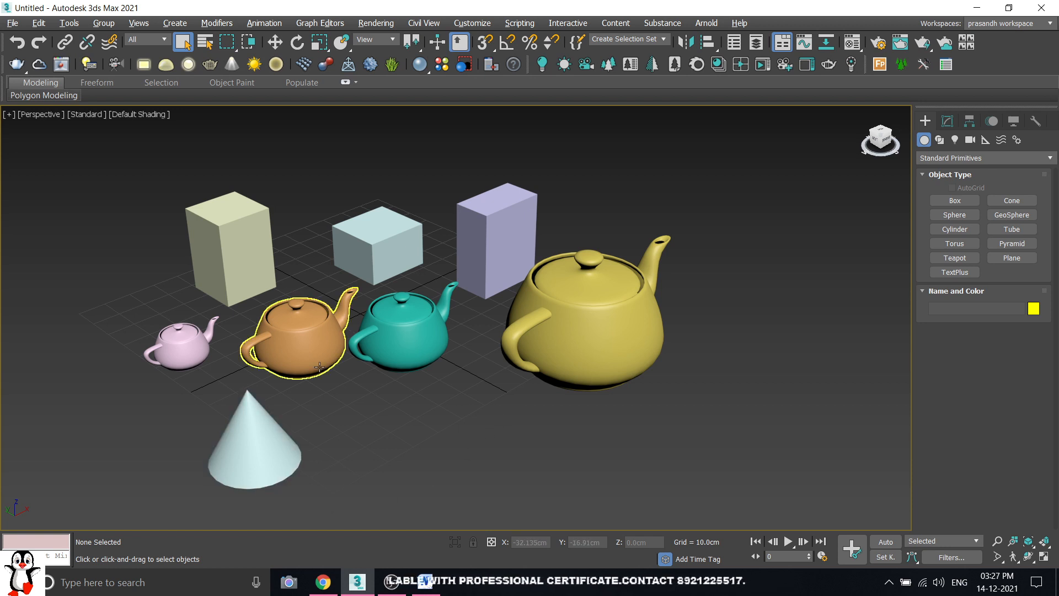
{"action": "scroll", "coordinate": [320, 367], "scroll_direction": "up", "scroll_amount": 3}
{"action": "scroll", "coordinate": [359, 368], "scroll_direction": "down", "scroll_amount": 4}
{"action": "middle_click_drag", "start_coordinate": [470, 362], "coordinate": [453, 383]}
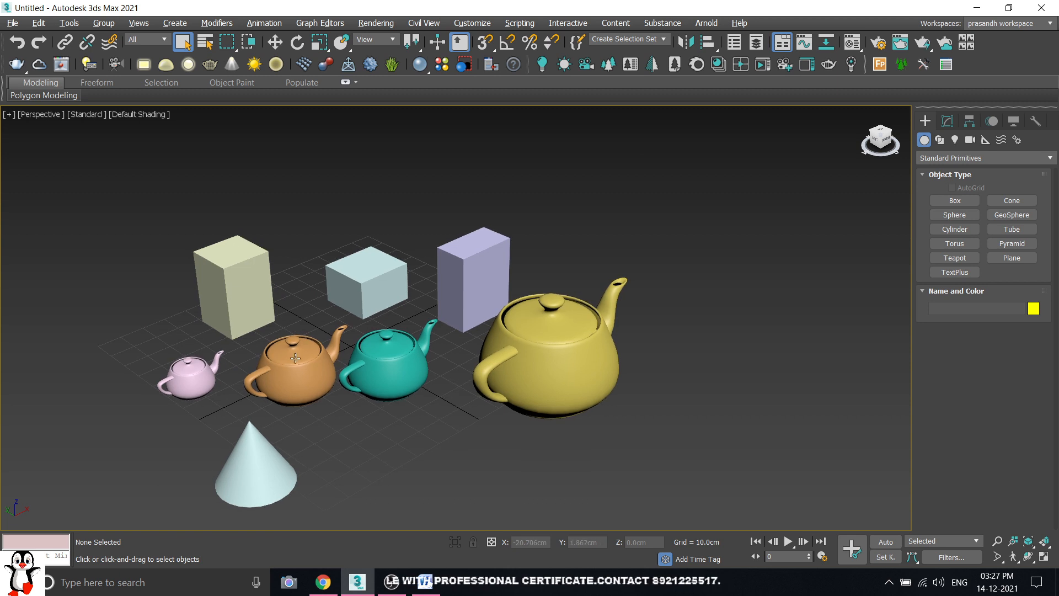
{"action": "scroll", "coordinate": [279, 270], "scroll_direction": "up", "scroll_amount": 3}
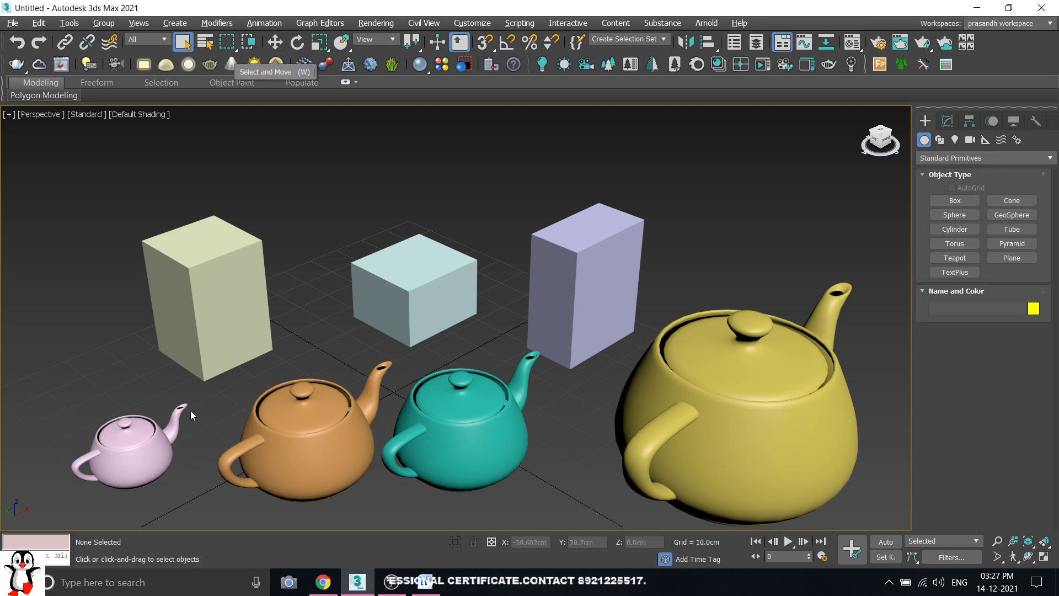
Switch to the Select and Move tool, select the tall pale yellow box, and clear the selection
{"action": "left_click", "coordinate": [276, 45]}
{"action": "left_click", "coordinate": [243, 282]}
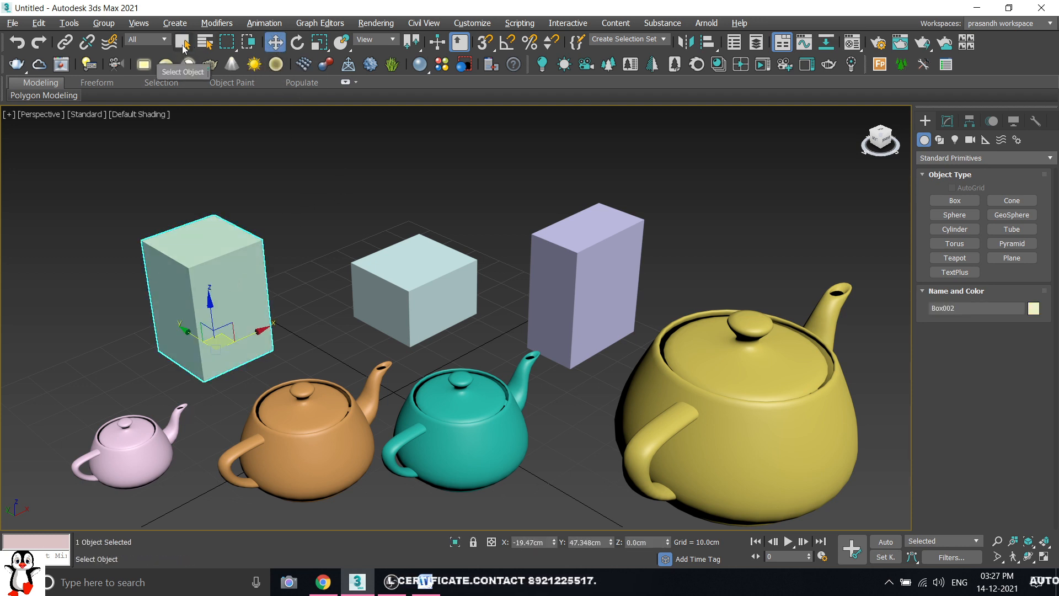
{"action": "left_click", "coordinate": [372, 209]}
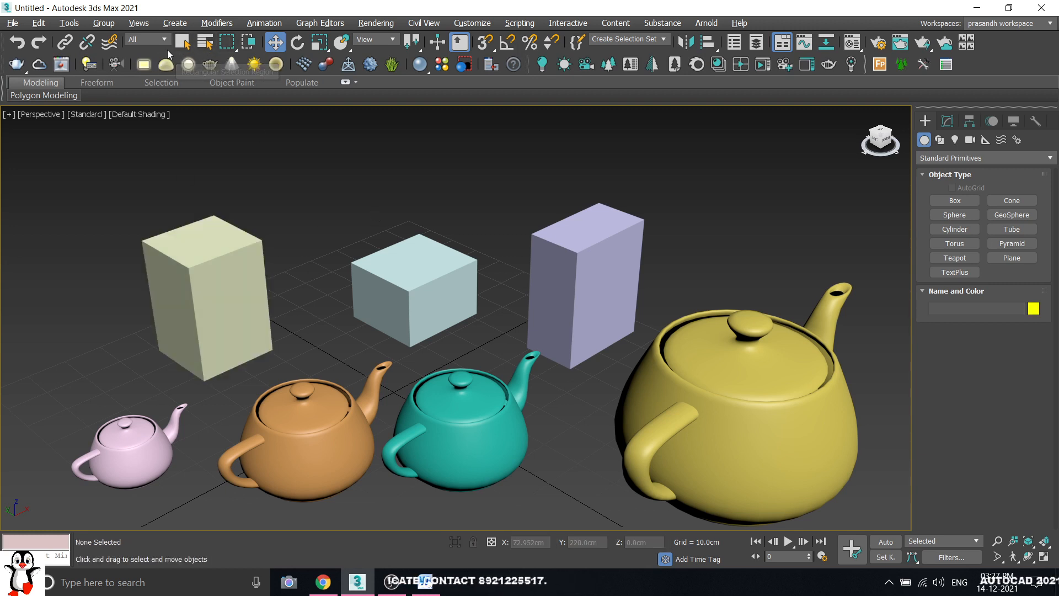
{"action": "left_click_drag", "start_coordinate": [208, 308], "coordinate": [260, 360]}
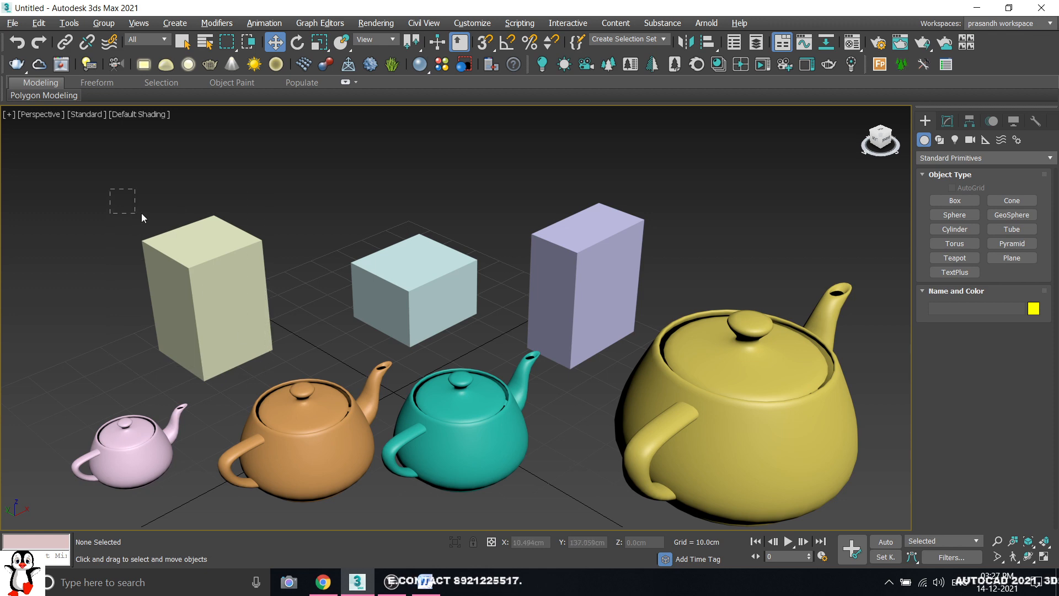
{"action": "left_click_drag", "start_coordinate": [141, 213], "coordinate": [142, 214]}
Examine the large yellow teapot and the small pale pink teapot up close to compare them with the other objects
{"action": "scroll", "coordinate": [446, 324], "scroll_direction": "down", "scroll_amount": 5}
{"action": "middle_click_drag", "start_coordinate": [486, 350], "coordinate": [432, 335]}
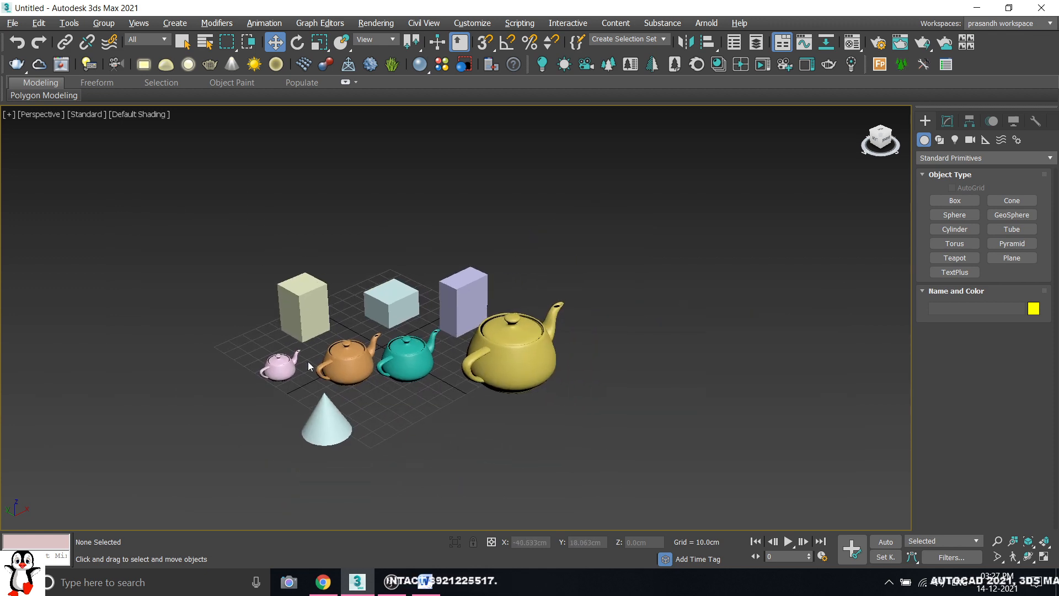
{"action": "scroll", "coordinate": [307, 360], "scroll_direction": "up", "scroll_amount": 8}
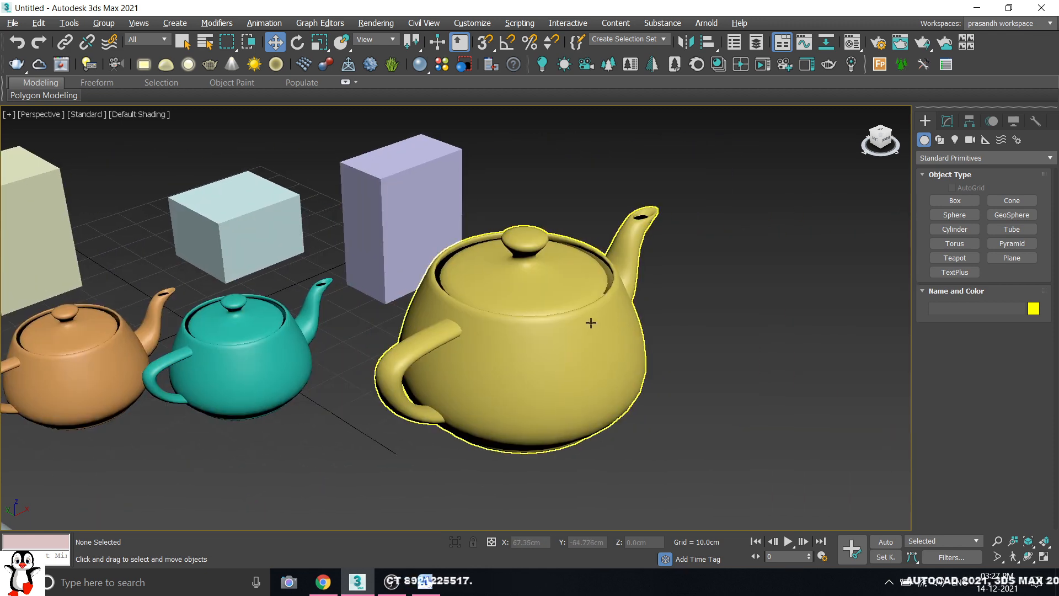
{"action": "left_click", "coordinate": [589, 324]}
{"action": "left_click", "coordinate": [708, 301]}
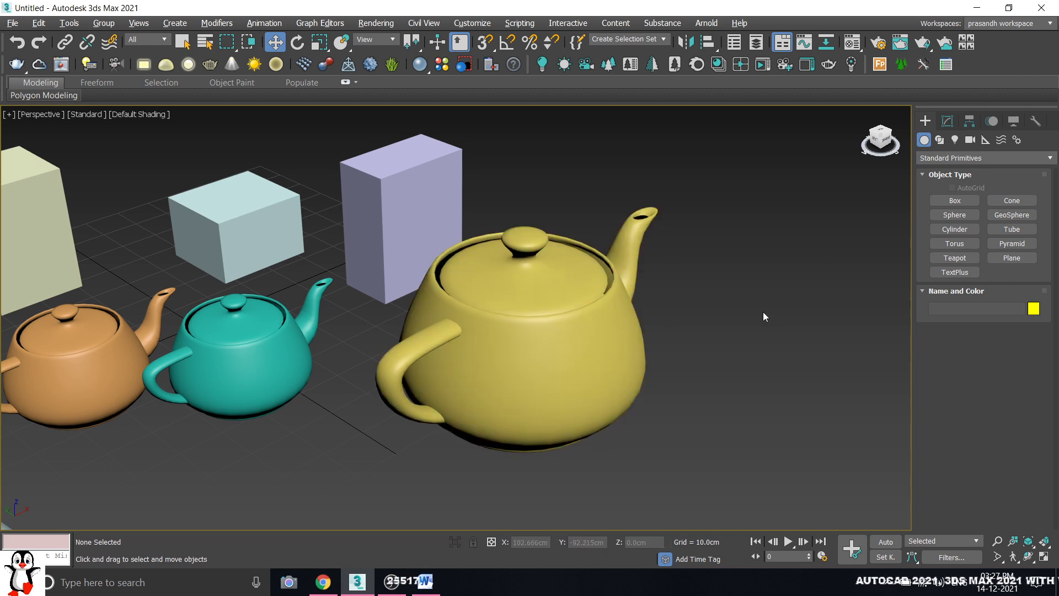
{"action": "scroll", "coordinate": [641, 332], "scroll_direction": "up", "scroll_amount": 3}
{"action": "scroll", "coordinate": [504, 359], "scroll_direction": "up", "scroll_amount": 2}
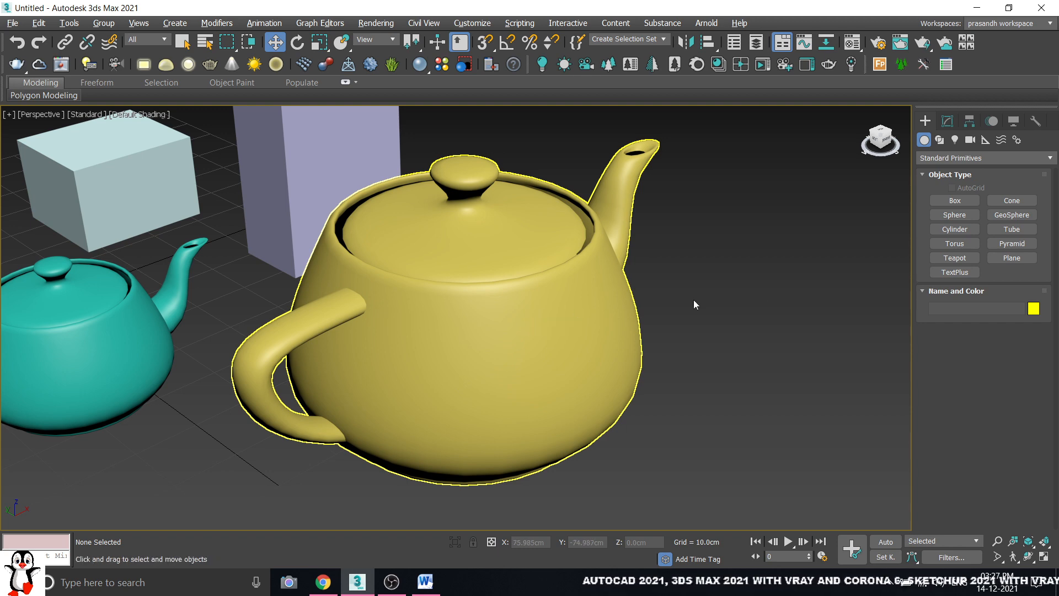
{"action": "scroll", "coordinate": [817, 298], "scroll_direction": "down", "scroll_amount": 10}
{"action": "scroll", "coordinate": [618, 263], "scroll_direction": "up", "scroll_amount": 3}
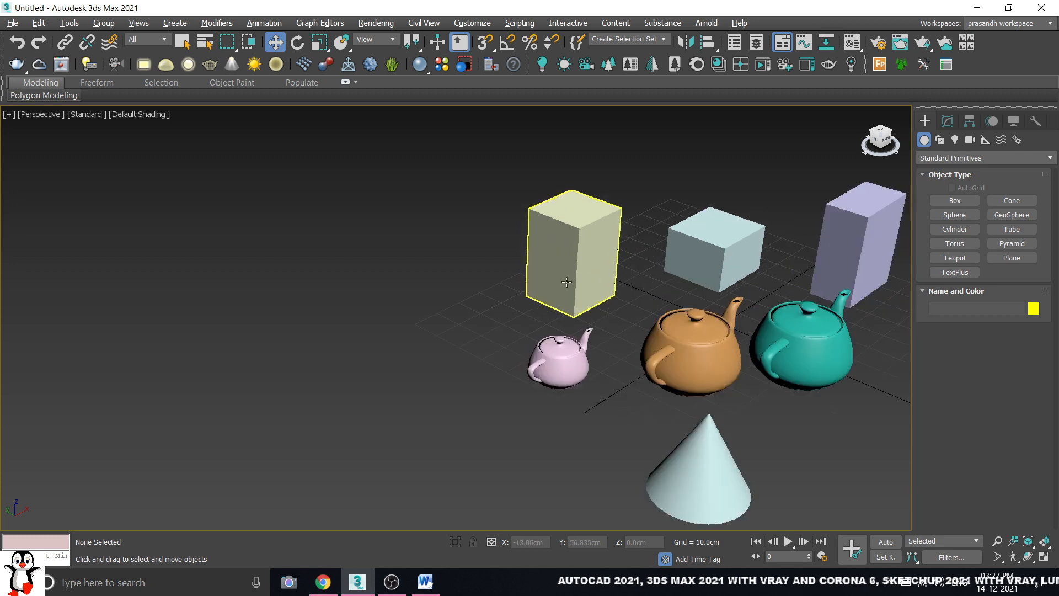
{"action": "scroll", "coordinate": [627, 384], "scroll_direction": "up", "scroll_amount": 8}
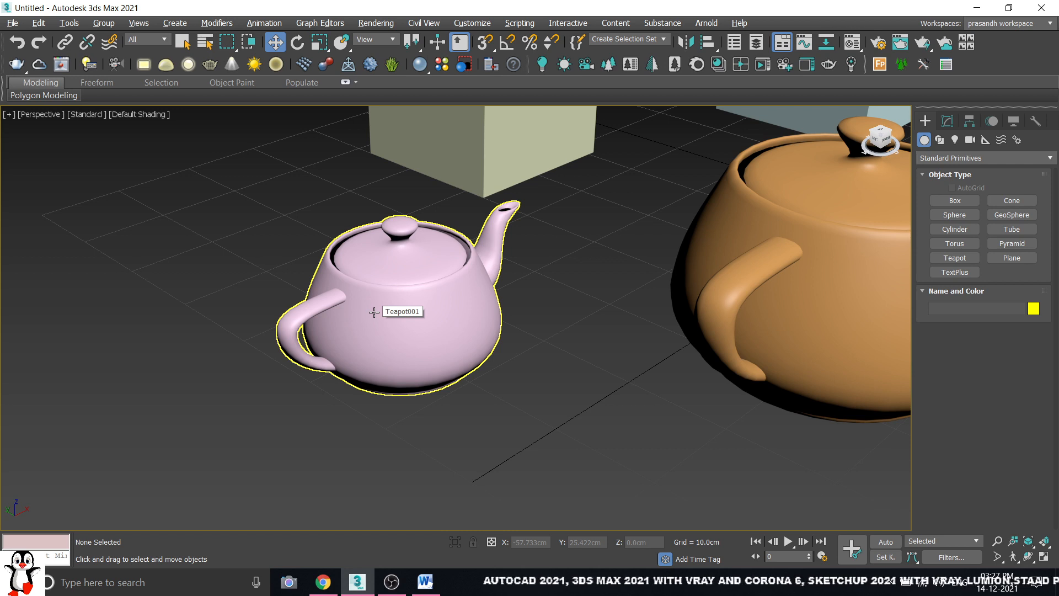
{"action": "scroll", "coordinate": [375, 312], "scroll_direction": "down", "scroll_amount": 8}
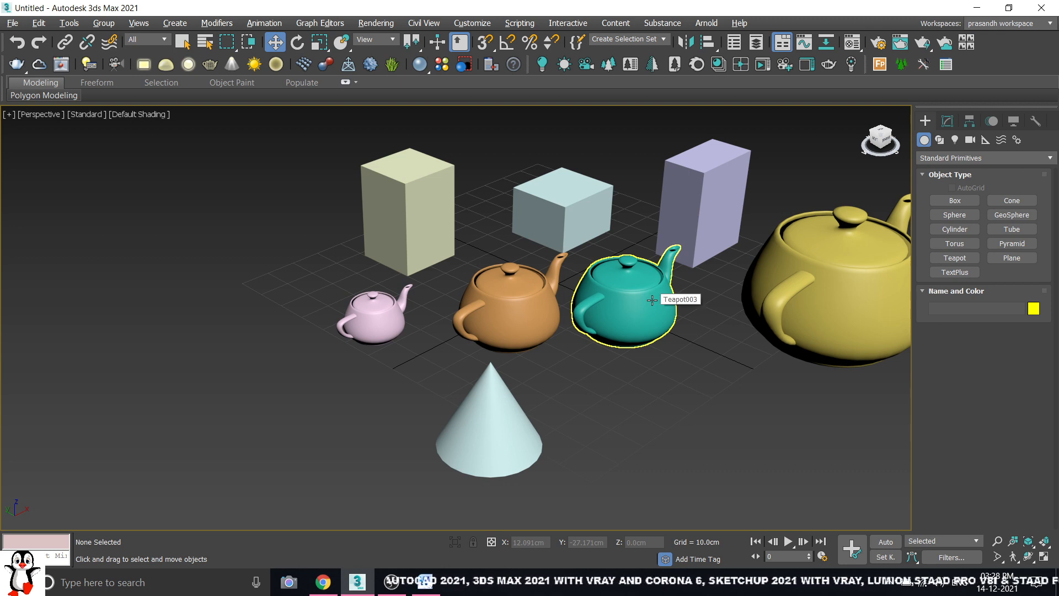
Create a fifth, medium-sized teapot in front of the large yellow one and leave creation mode
{"action": "middle_click_drag", "start_coordinate": [706, 321], "coordinate": [452, 321]}
{"action": "left_click", "coordinate": [955, 258]}
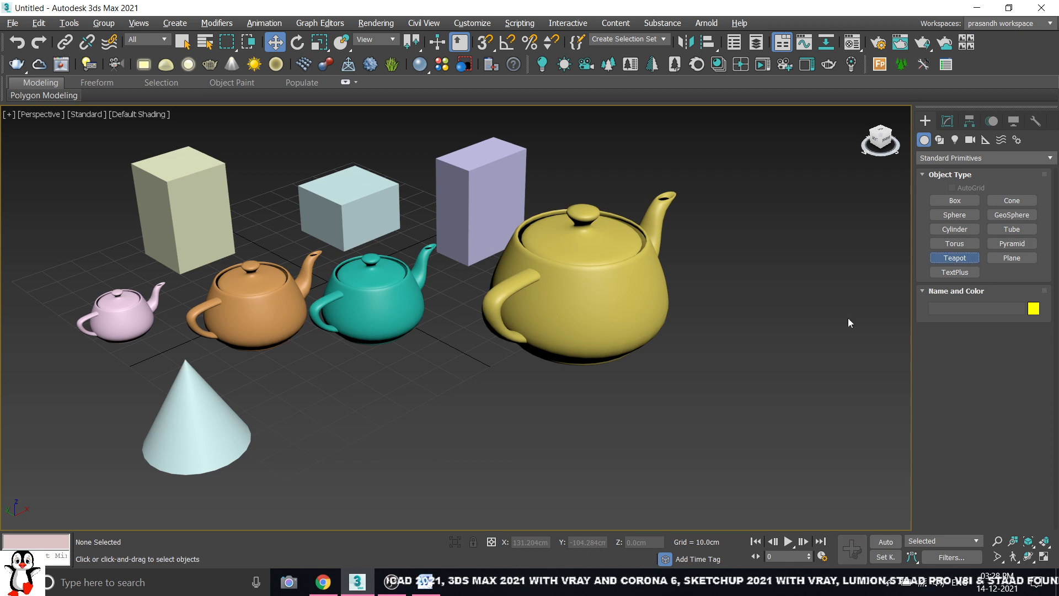
{"action": "left_click_drag", "start_coordinate": [599, 426], "coordinate": [627, 456]}
{"action": "right_click", "coordinate": [739, 380]}
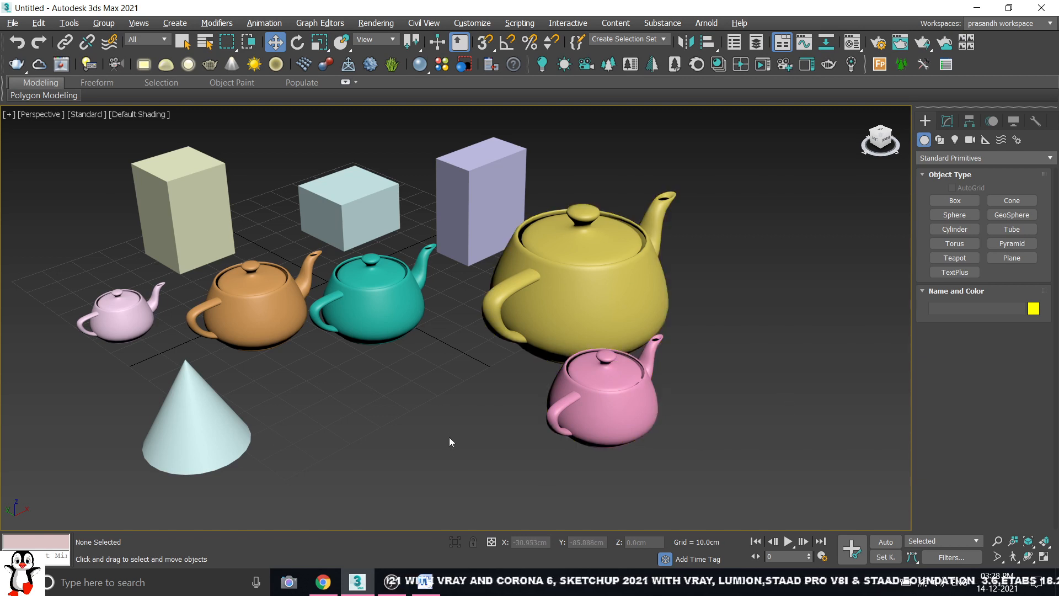
Select the orange, teal, large yellow and front pink teapots one after another
{"action": "middle_click_drag", "start_coordinate": [450, 439], "coordinate": [527, 441]}
{"action": "left_click_drag", "start_coordinate": [137, 282], "coordinate": [159, 312]}
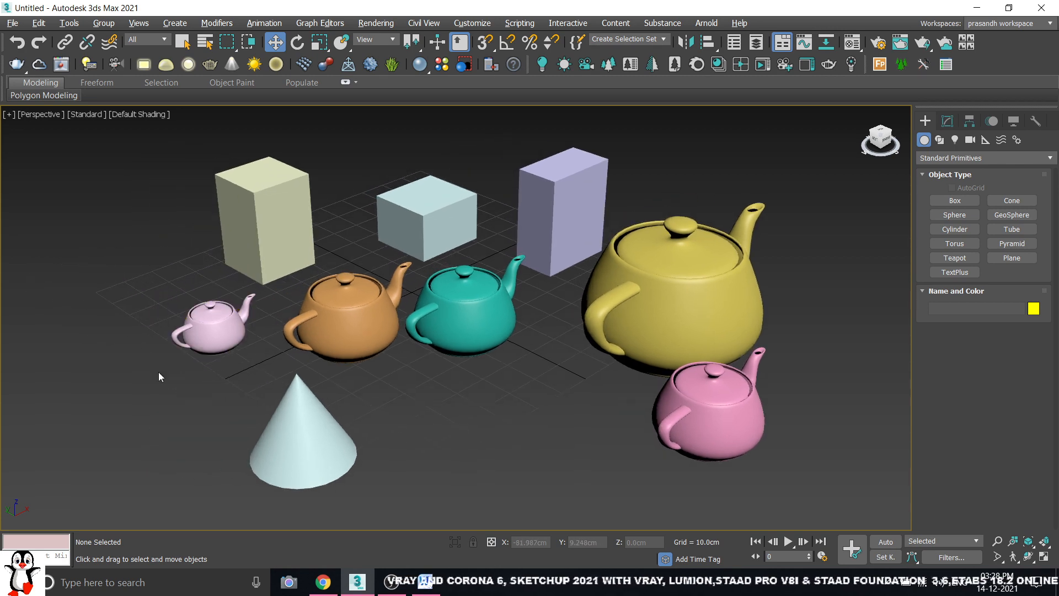
{"action": "left_click", "coordinate": [345, 311]}
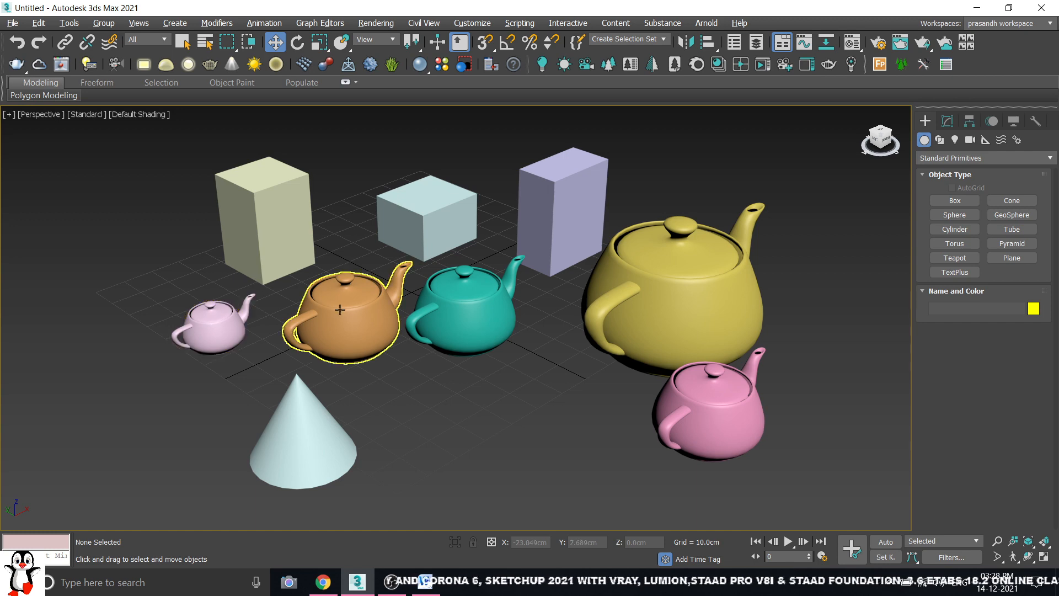
{"action": "left_click", "coordinate": [502, 302]}
{"action": "left_click", "coordinate": [681, 307]}
{"action": "left_click", "coordinate": [709, 409]}
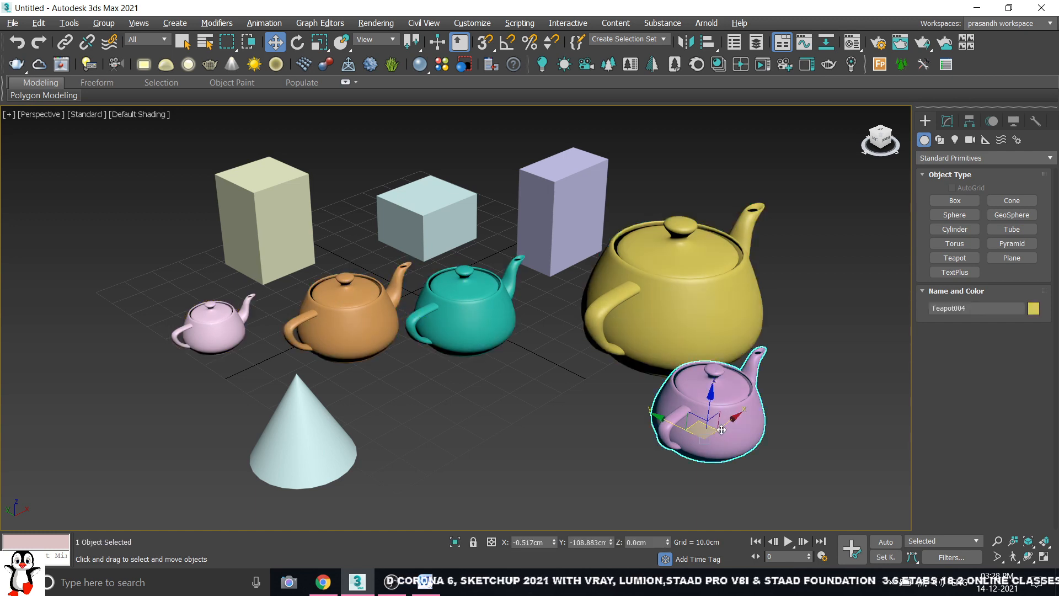
Move the teal teapot along the Y axis to about -43.3 cm and clear the selection
{"action": "middle_click_drag", "start_coordinate": [809, 393], "coordinate": [743, 393]}
{"action": "left_click", "coordinate": [742, 393]}
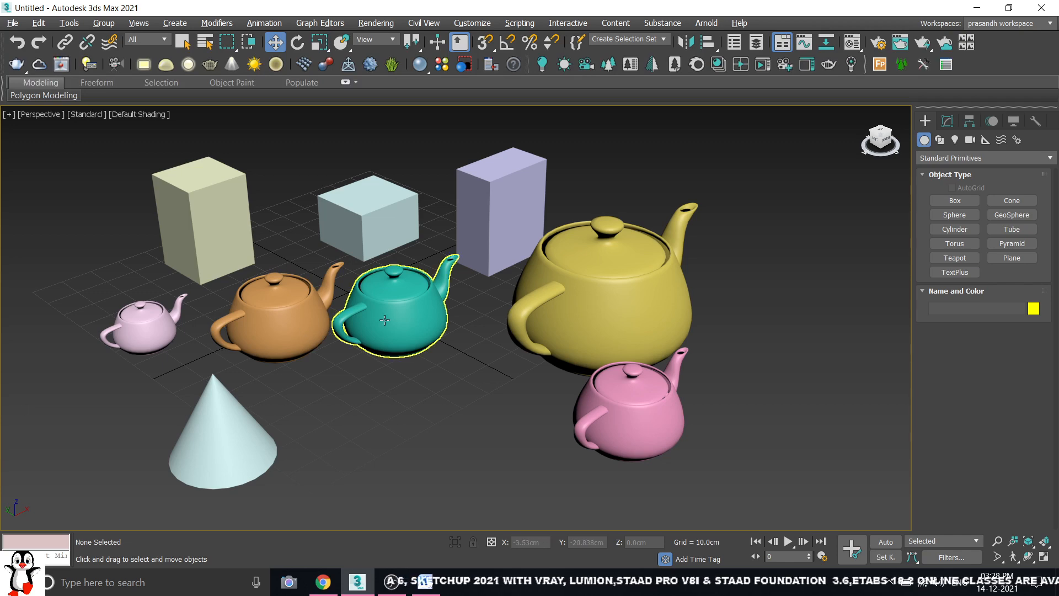
{"action": "scroll", "coordinate": [389, 317], "scroll_direction": "up", "scroll_amount": 5}
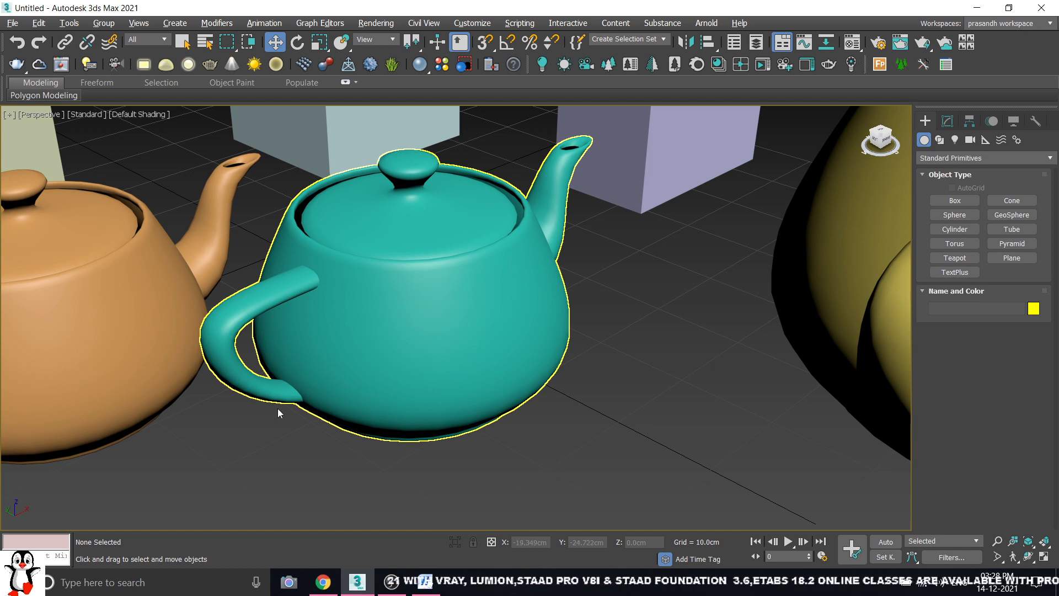
{"action": "scroll", "coordinate": [552, 381], "scroll_direction": "down", "scroll_amount": 4}
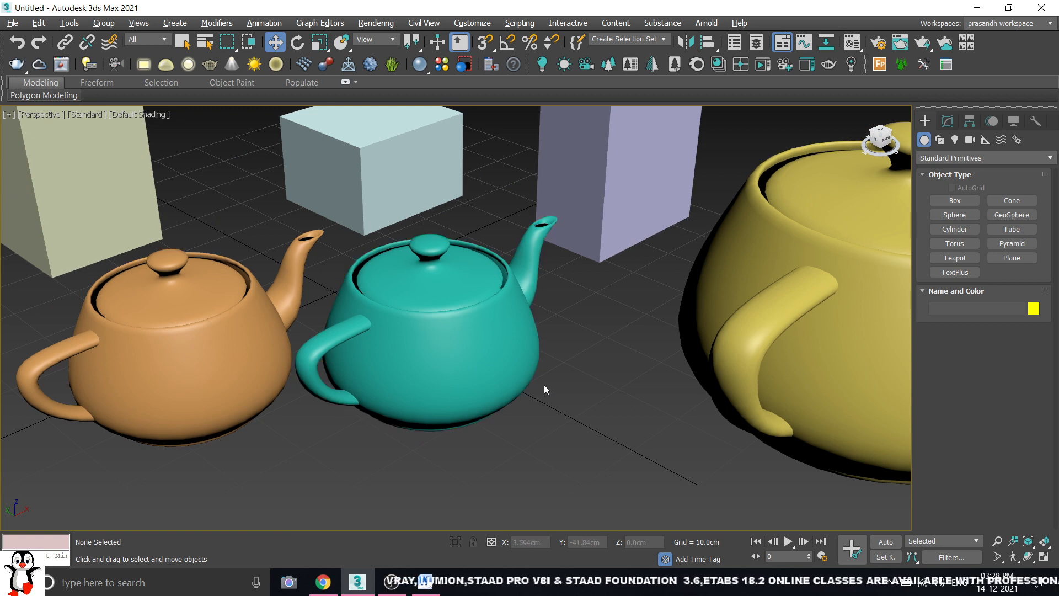
{"action": "left_click", "coordinate": [508, 366]}
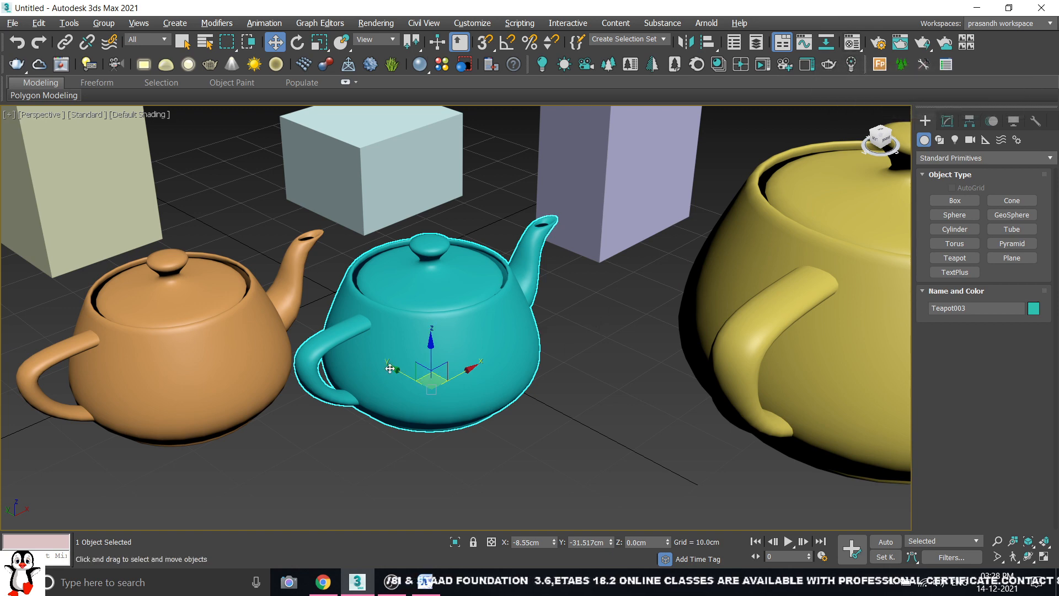
{"action": "left_click_drag", "start_coordinate": [390, 368], "coordinate": [457, 396]}
{"action": "left_click", "coordinate": [648, 357]}
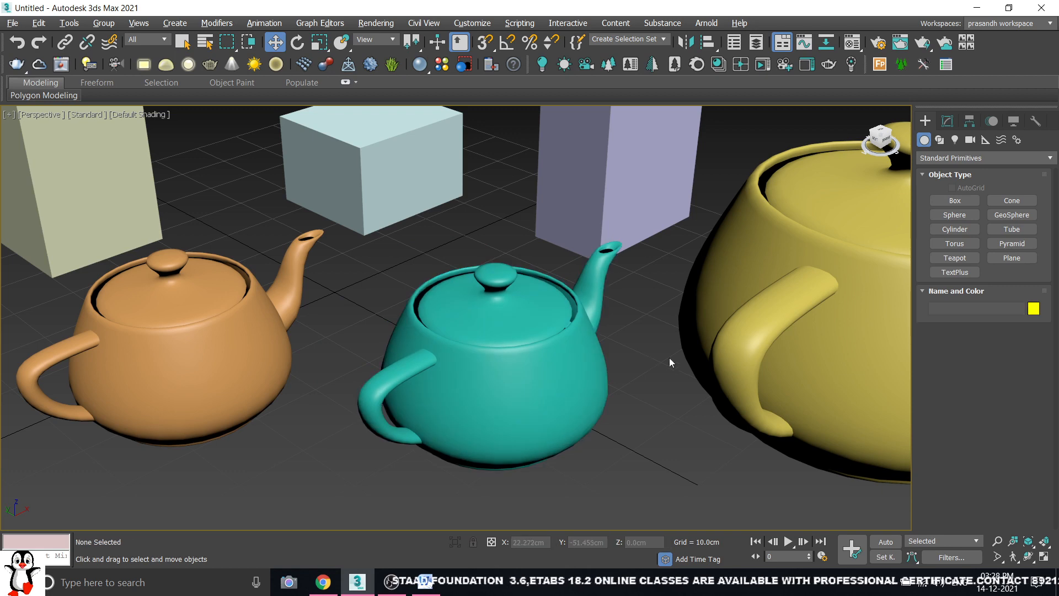
Select the teal teapot and replace its object name with a person's first name in capitals
{"action": "middle_click_drag", "start_coordinate": [670, 357], "coordinate": [593, 340]}
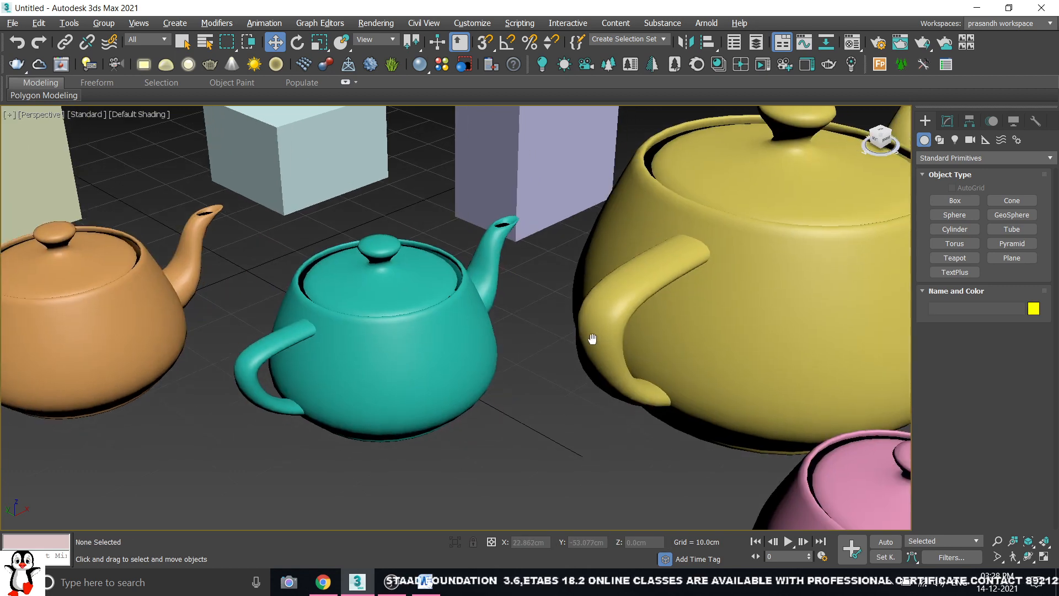
{"action": "left_click", "coordinate": [371, 351]}
{"action": "left_click", "coordinate": [598, 416]}
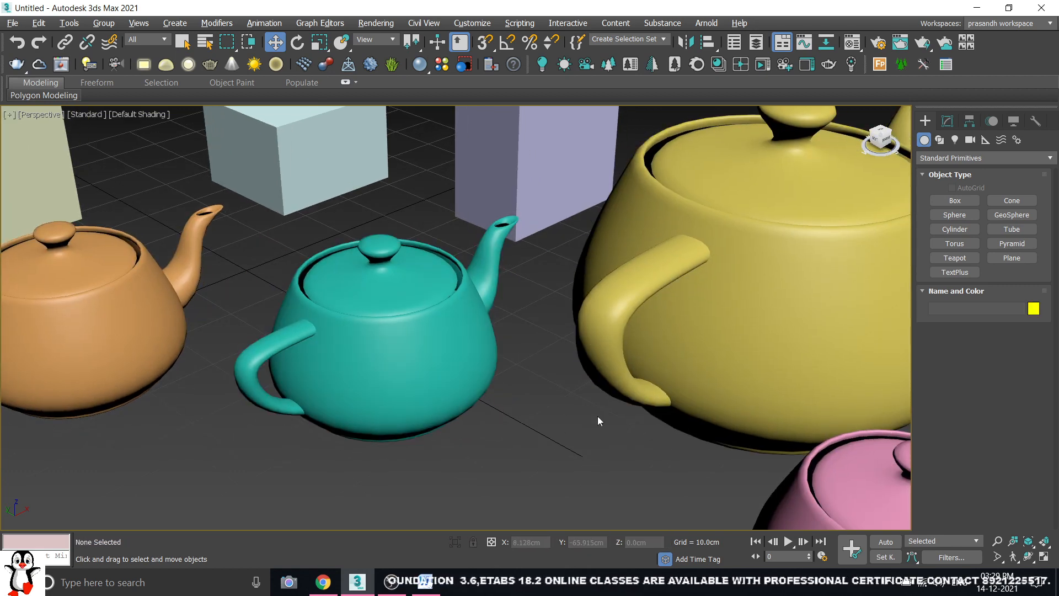
{"action": "left_click", "coordinate": [454, 328]}
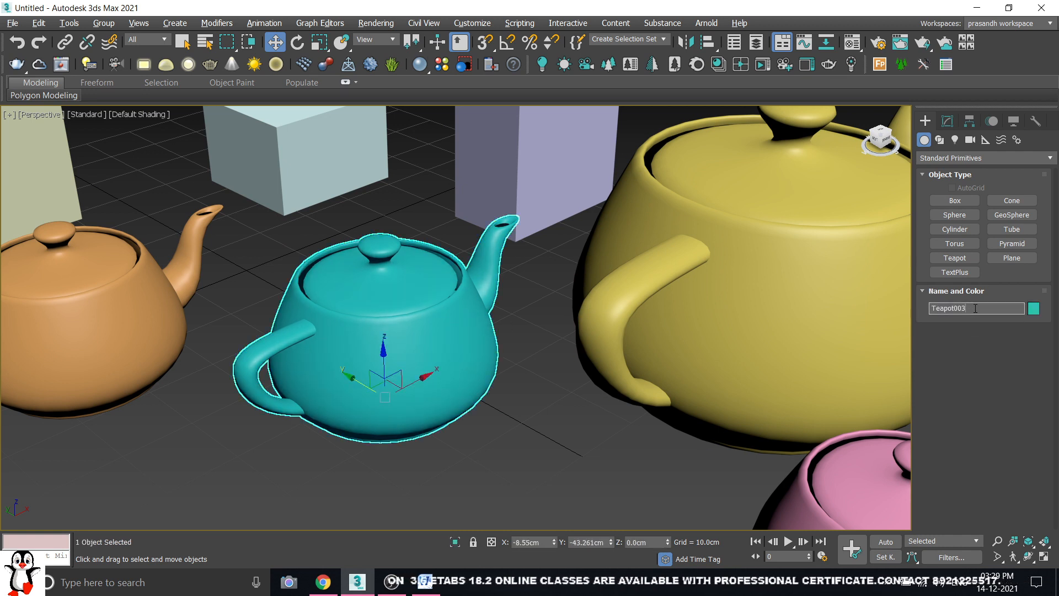
{"action": "key", "text": "BackSpace"}
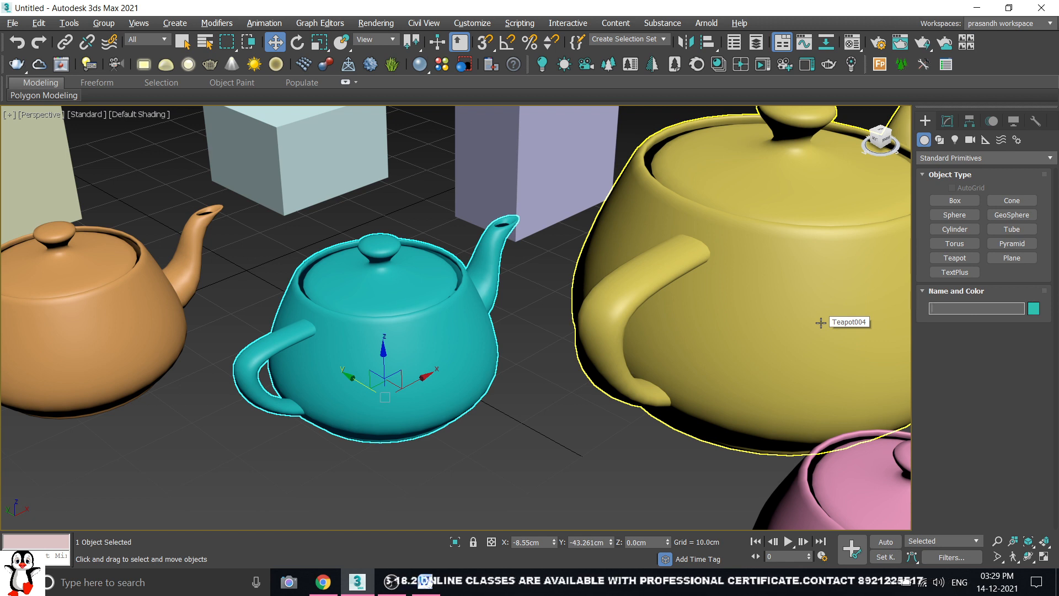
{"action": "type", "text": "VISHNU"}
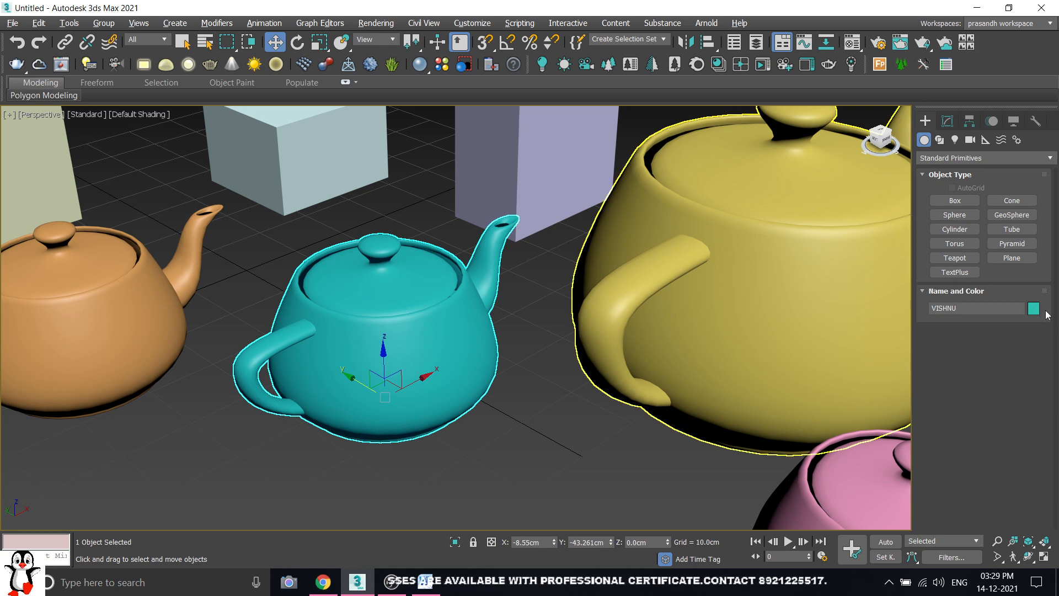
Change the renamed teal teapot's object color to dark red from the basic colors and check it unselected
{"action": "left_click", "coordinate": [1034, 308]}
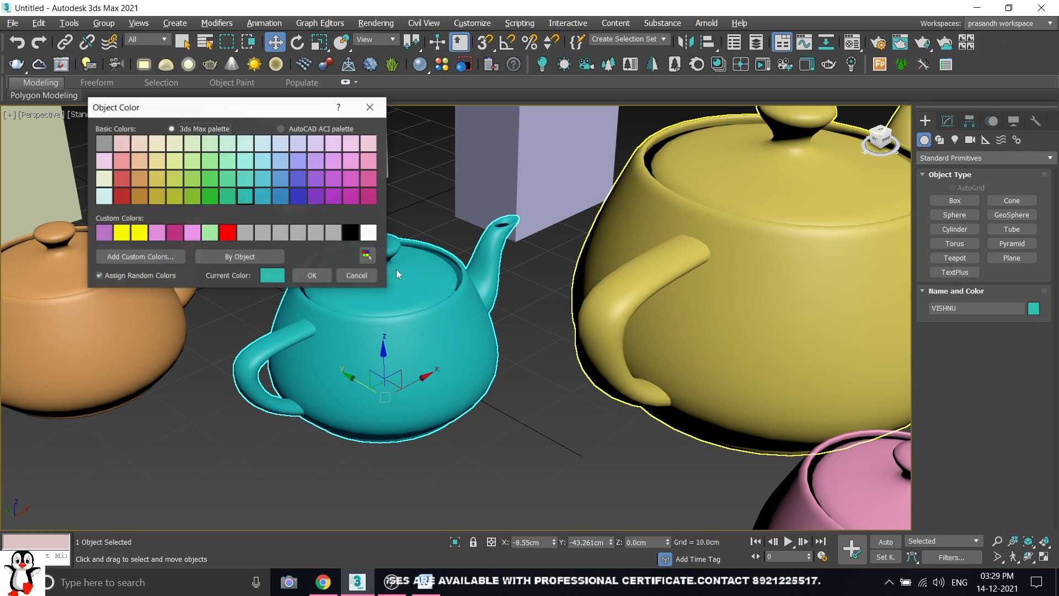
{"action": "left_click", "coordinate": [123, 197]}
{"action": "left_click", "coordinate": [312, 275]}
{"action": "left_click", "coordinate": [561, 446]}
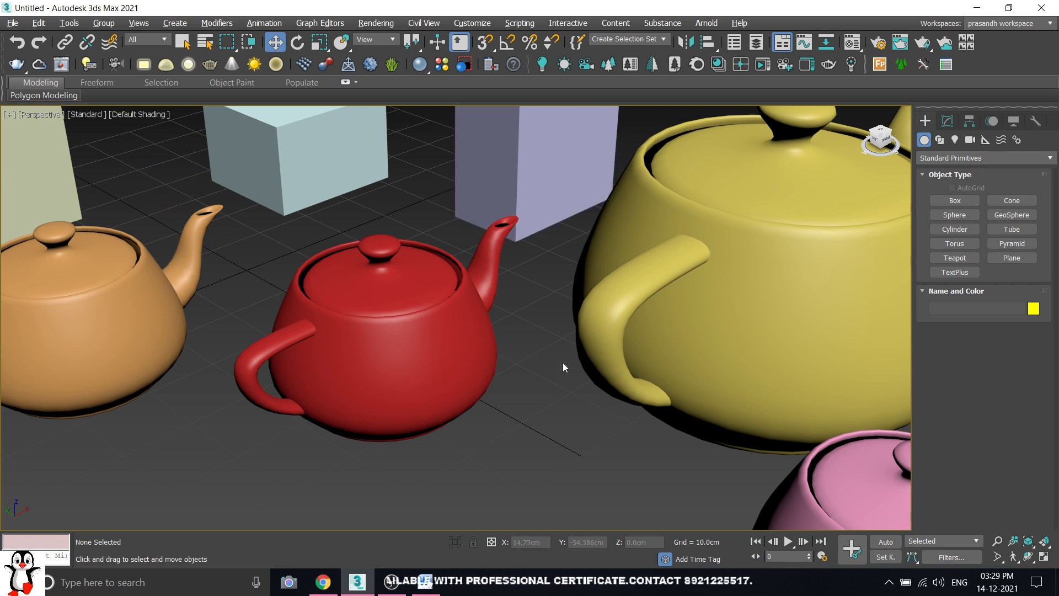
{"action": "left_click", "coordinate": [398, 349]}
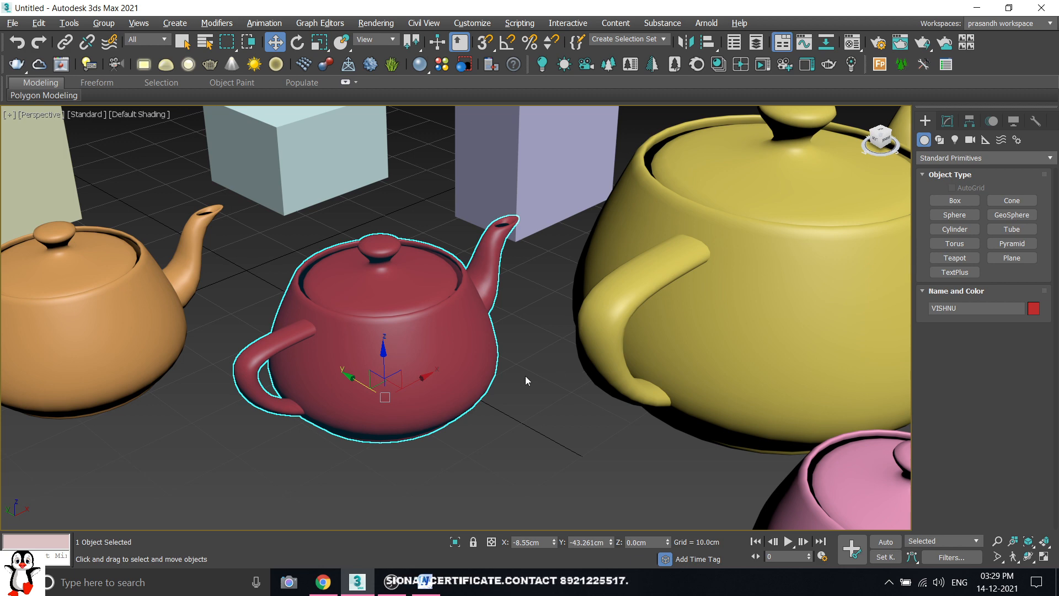
{"action": "left_click", "coordinate": [542, 380]}
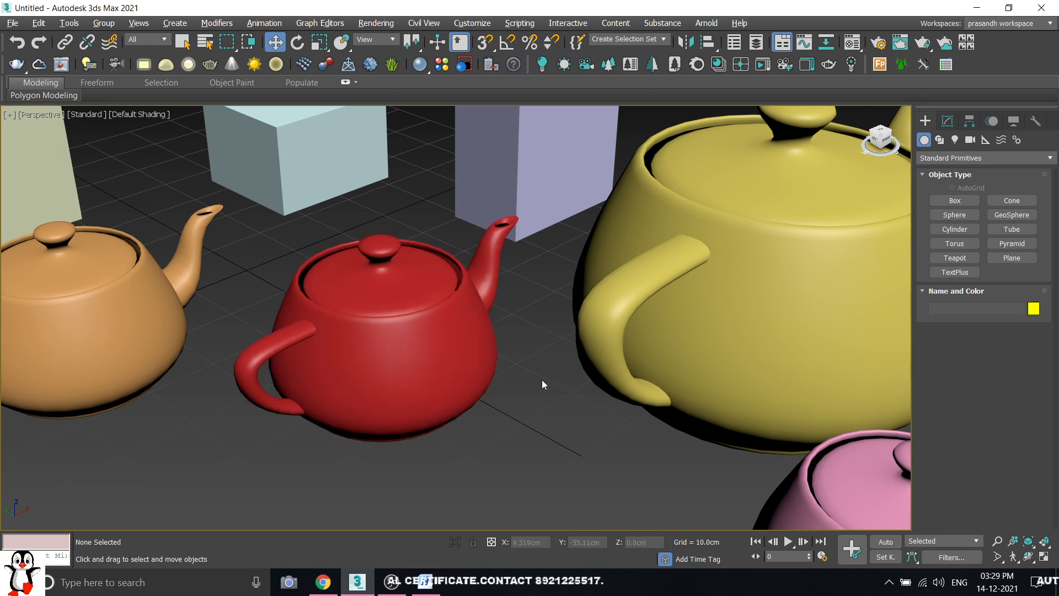
Select the large yellow teapot and replace its object name with a person's name in the modifier settings
{"action": "scroll", "coordinate": [509, 365], "scroll_direction": "down", "scroll_amount": 5}
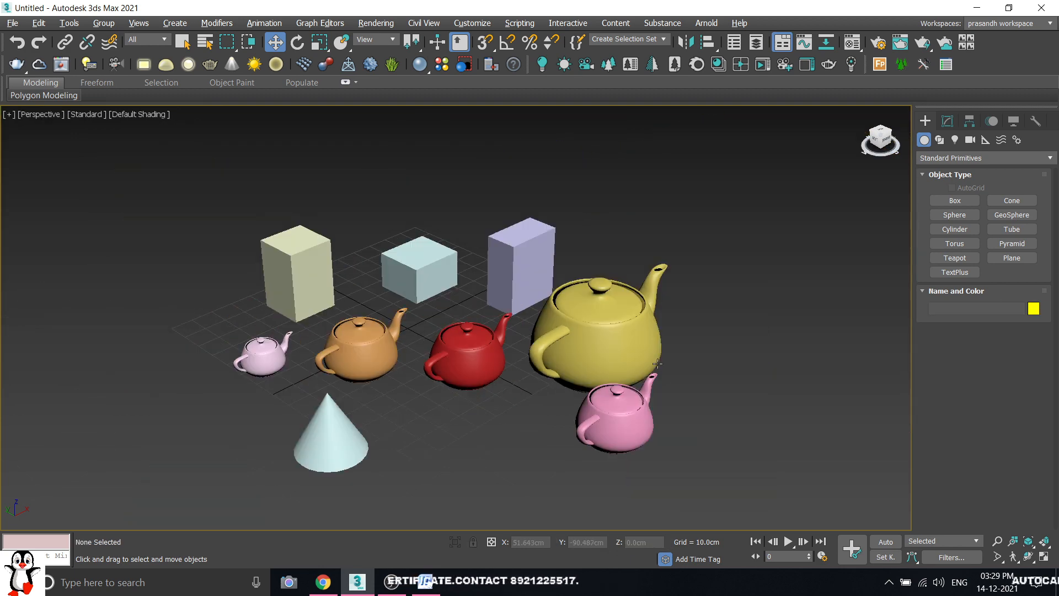
{"action": "scroll", "coordinate": [683, 329], "scroll_direction": "up", "scroll_amount": 4}
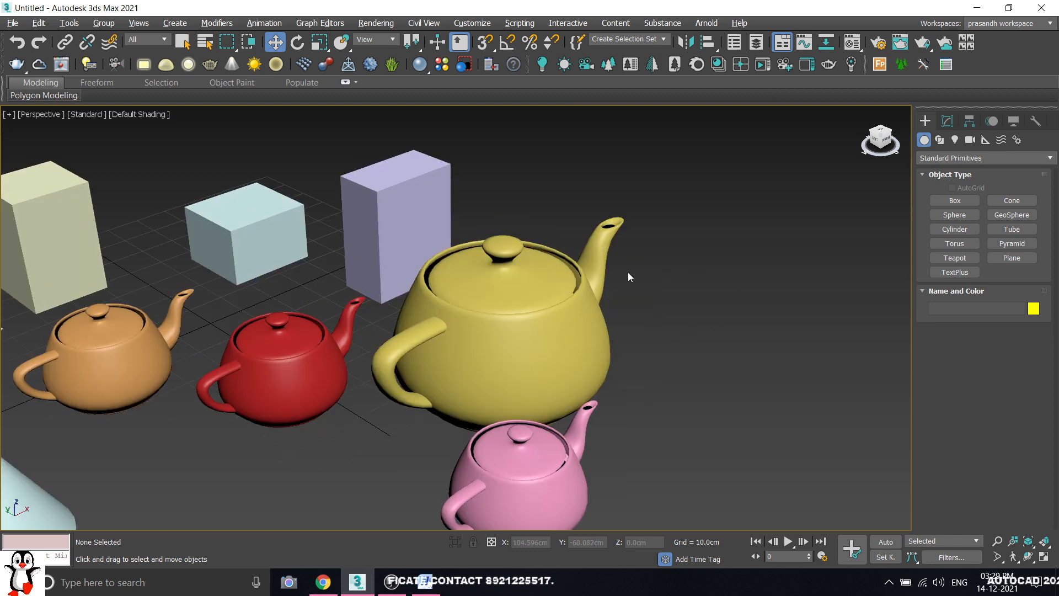
{"action": "left_click", "coordinate": [573, 319]}
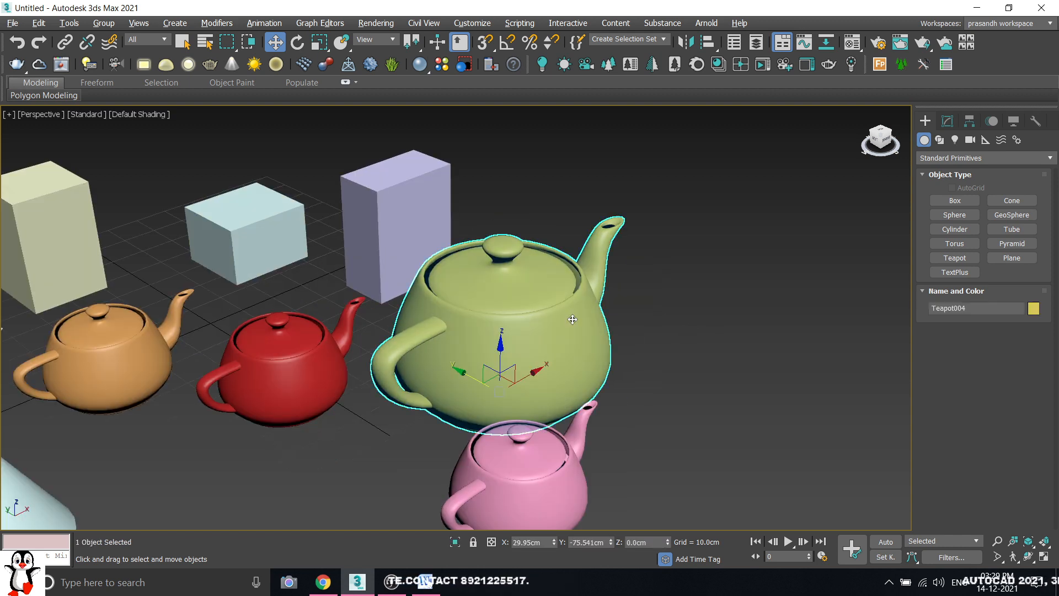
{"action": "left_click", "coordinate": [987, 308]}
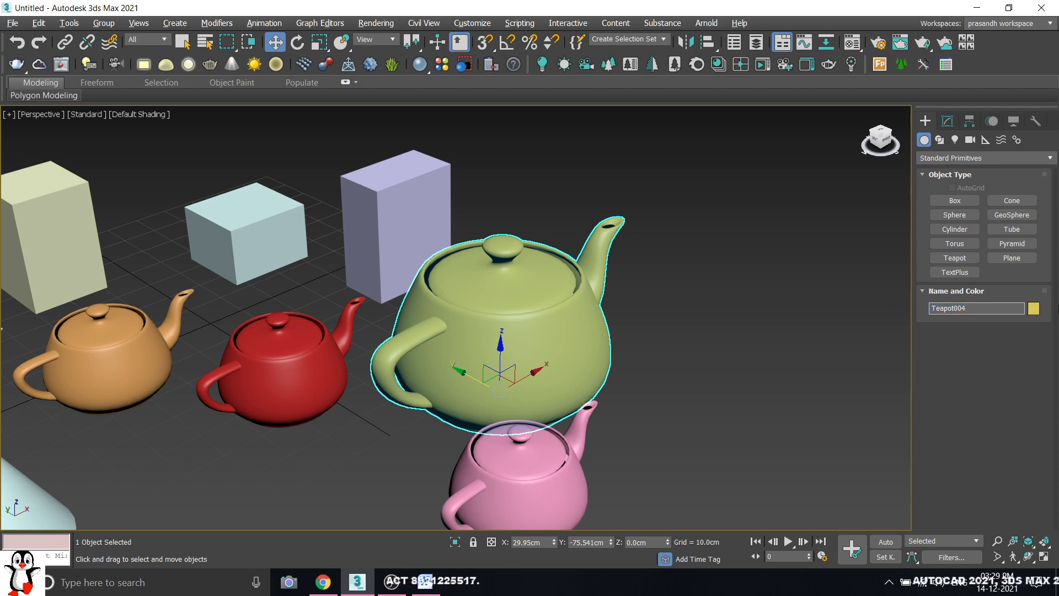
{"action": "left_click", "coordinate": [931, 293]}
{"action": "left_click", "coordinate": [931, 293]}
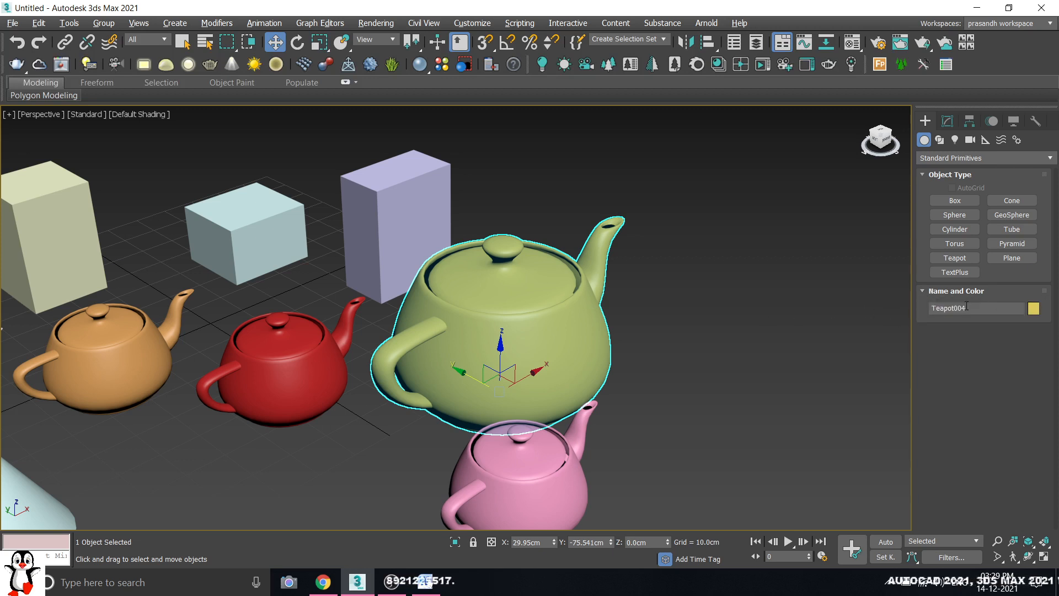
{"action": "left_click", "coordinate": [947, 122]}
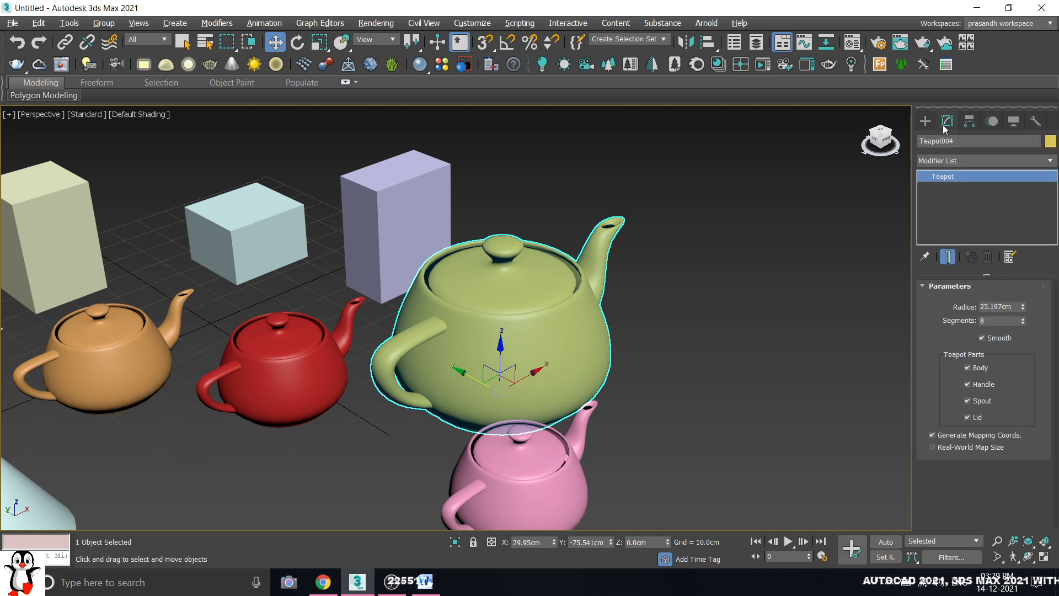
{"action": "left_click", "coordinate": [961, 139]}
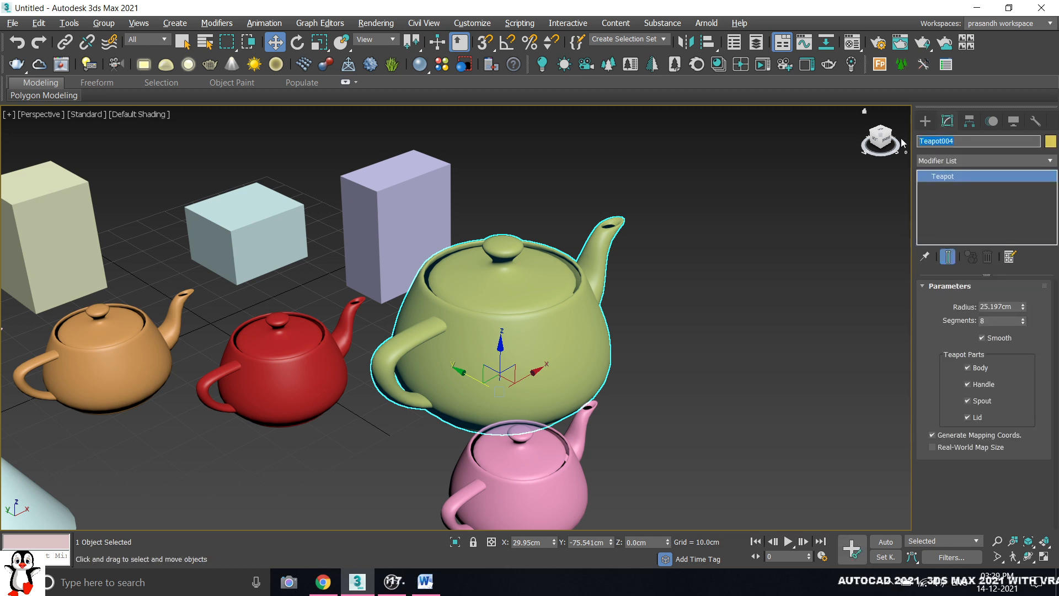
{"action": "type", "text": "MAHA LAKSHMI"}
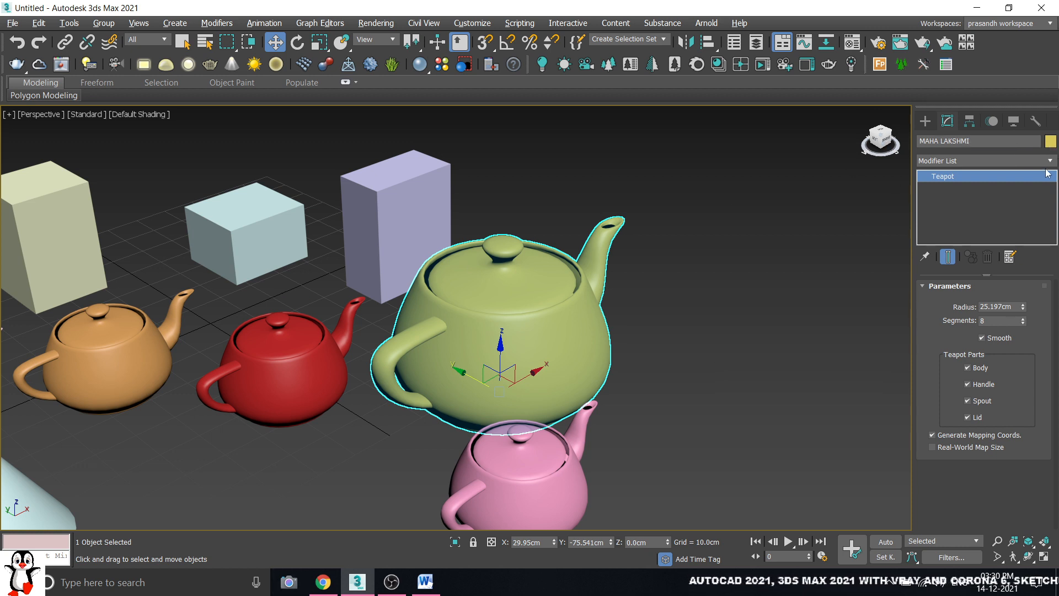
Open the large yellow teapot's object color choices and compare the AutoCAD ACI palette with the 3ds Max palette
{"action": "left_click", "coordinate": [1051, 142]}
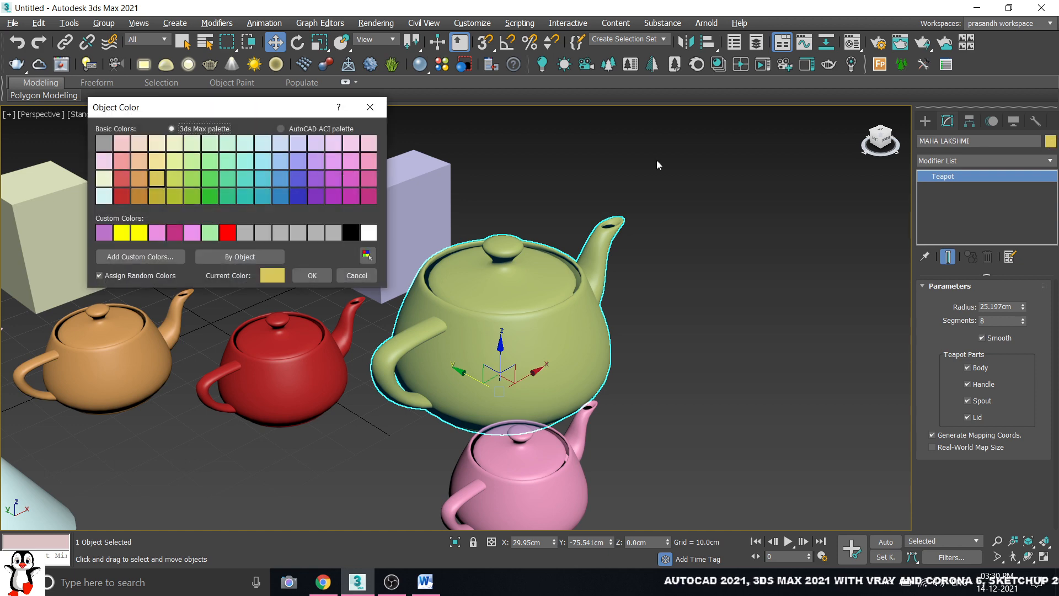
{"action": "left_click_drag", "start_coordinate": [214, 106], "coordinate": [472, 109]}
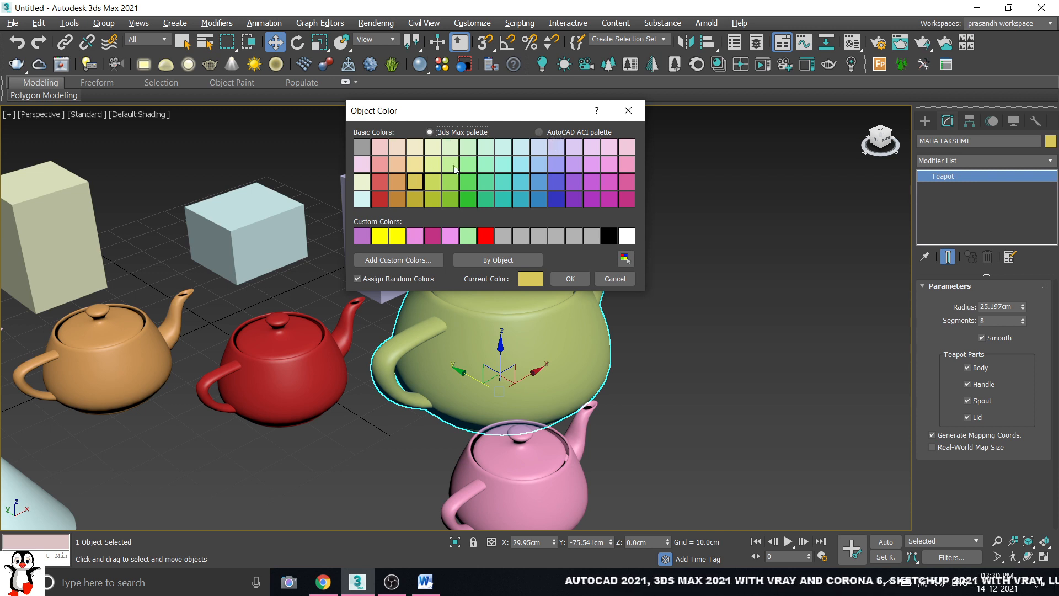
{"action": "left_click", "coordinate": [546, 133]}
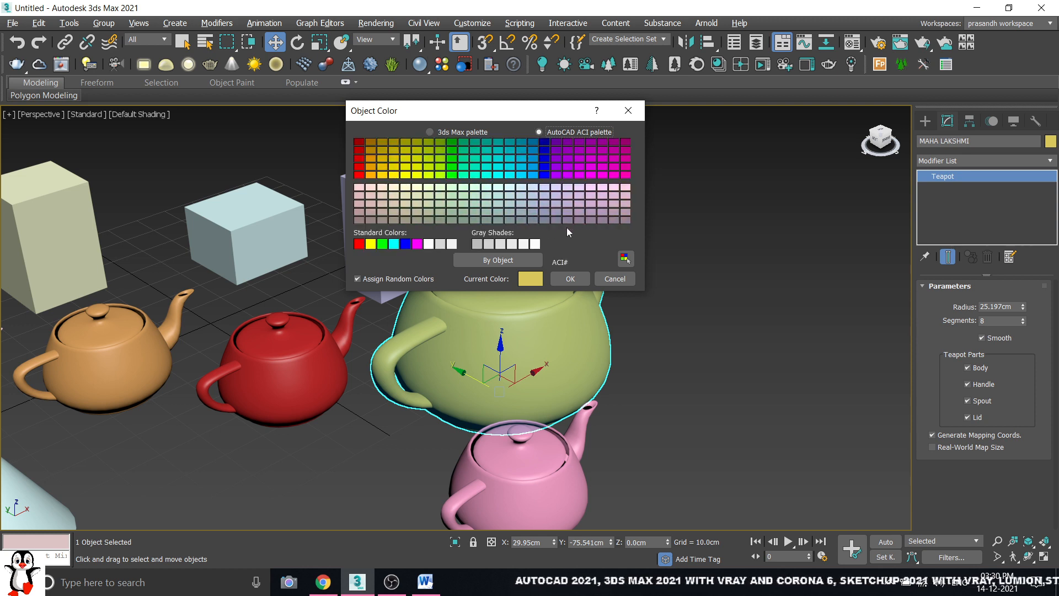
{"action": "left_click", "coordinate": [461, 133]}
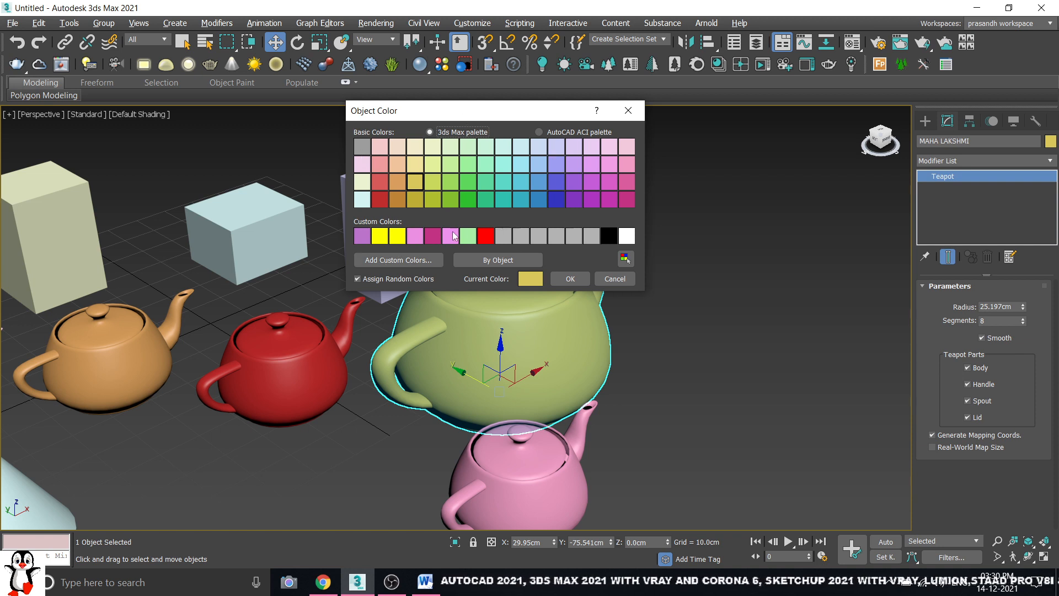
Try the red custom swatch and a blue basic swatch, and pick the first gray custom color slot
{"action": "left_click", "coordinate": [503, 236]}
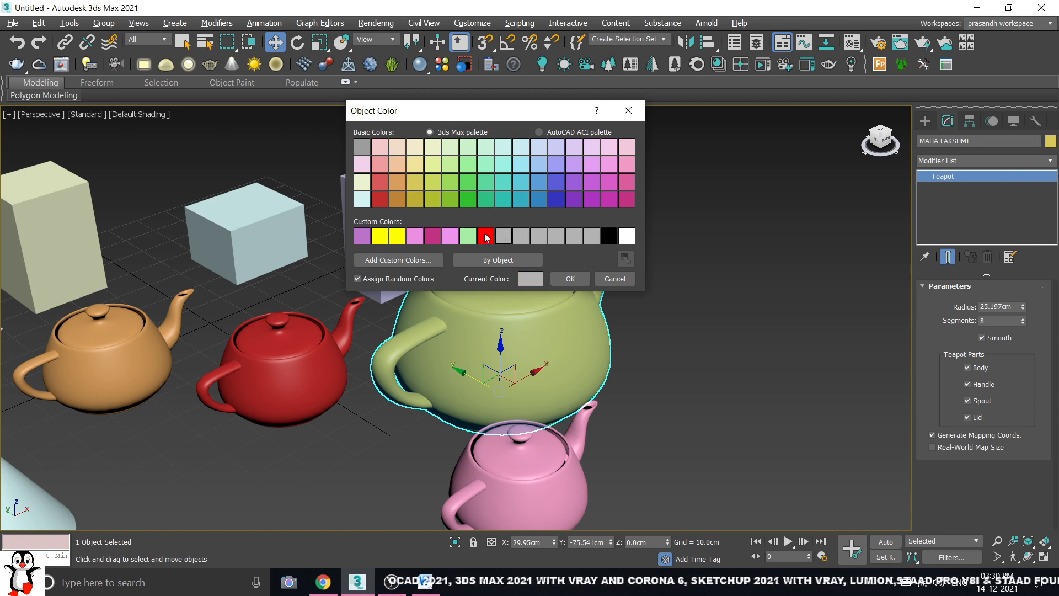
{"action": "left_click", "coordinate": [486, 236]}
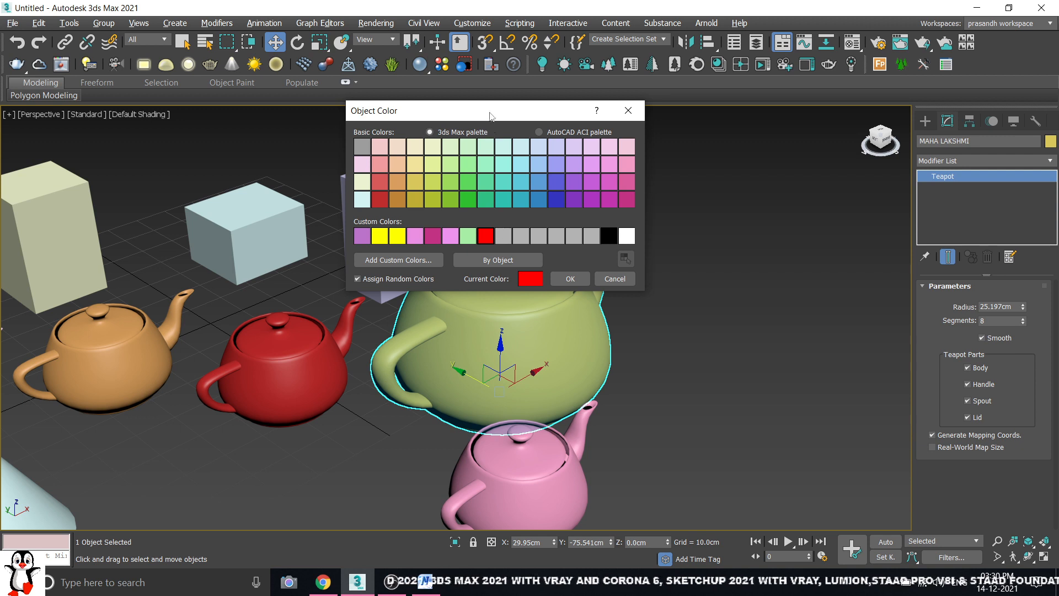
{"action": "left_click_drag", "start_coordinate": [490, 116], "coordinate": [320, 113]}
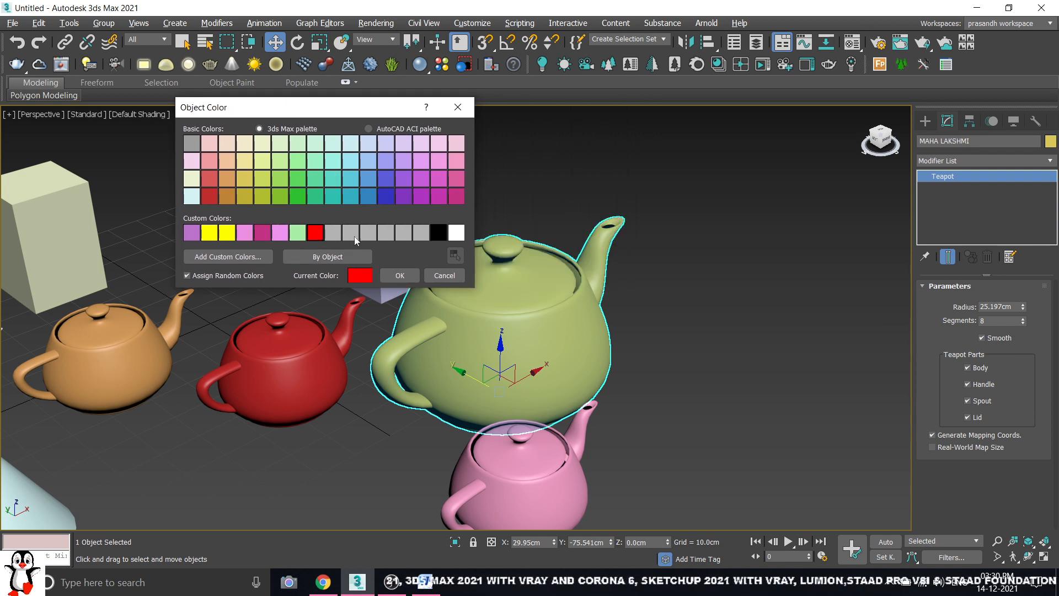
{"action": "left_click", "coordinate": [333, 233]}
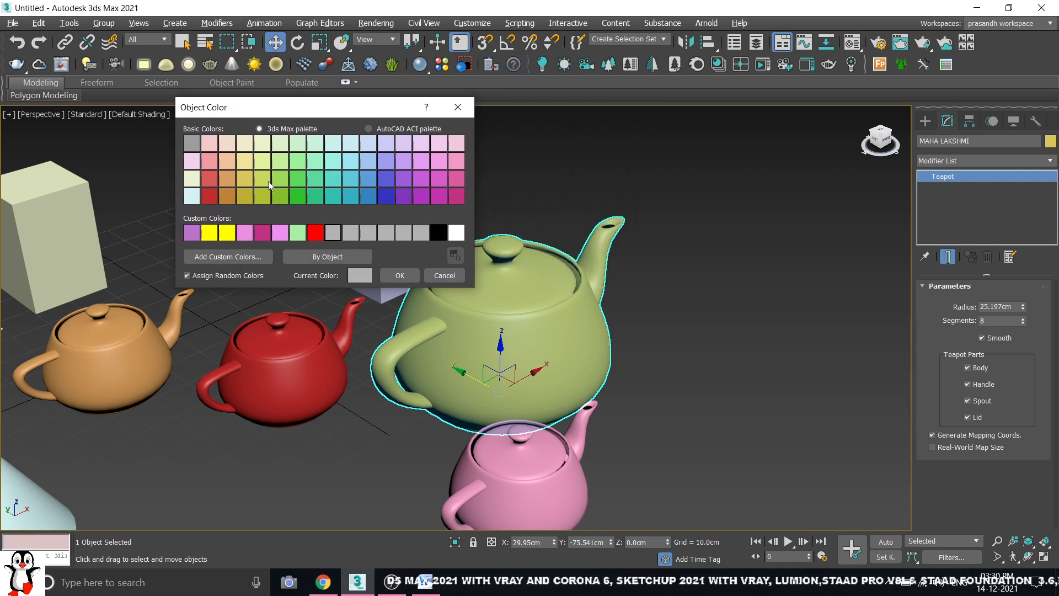
{"action": "left_click", "coordinate": [380, 181]}
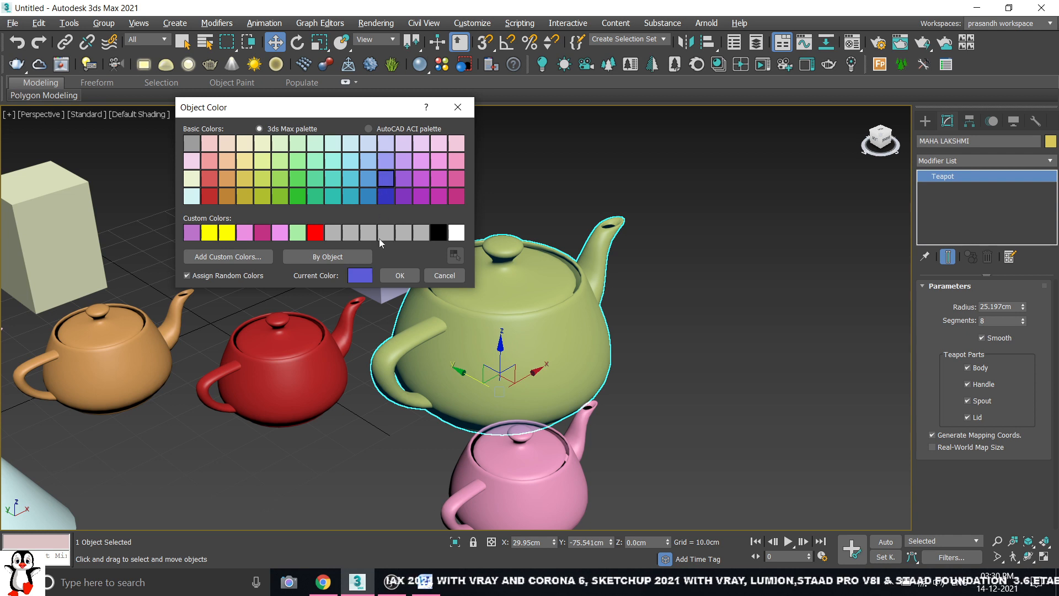
{"action": "left_click", "coordinate": [333, 232]}
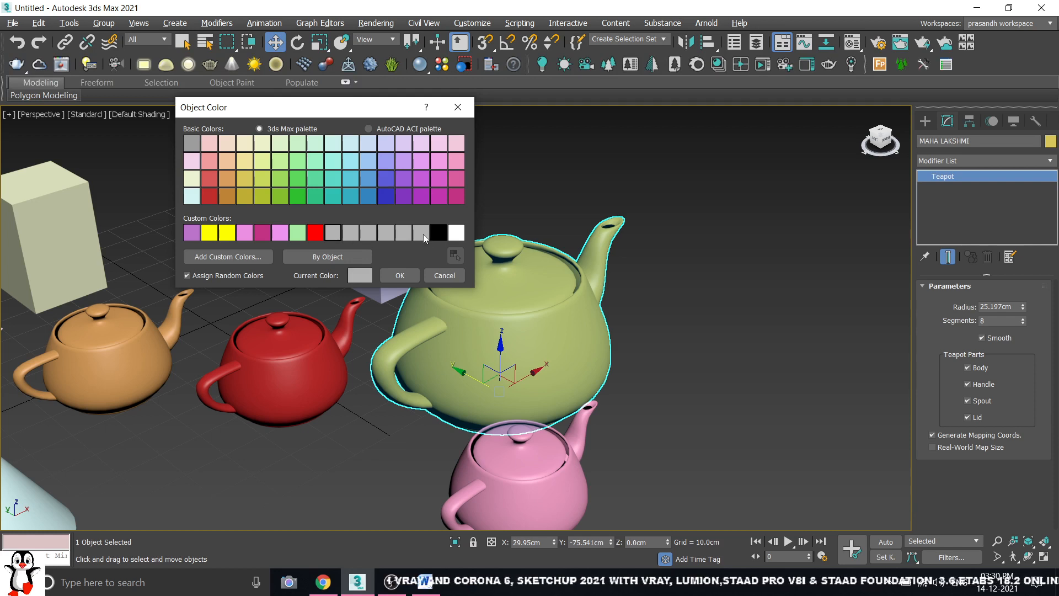
Open the custom color selector for the large teapot's object color and place it beside the Object Color dialog
{"action": "left_click", "coordinate": [214, 257]}
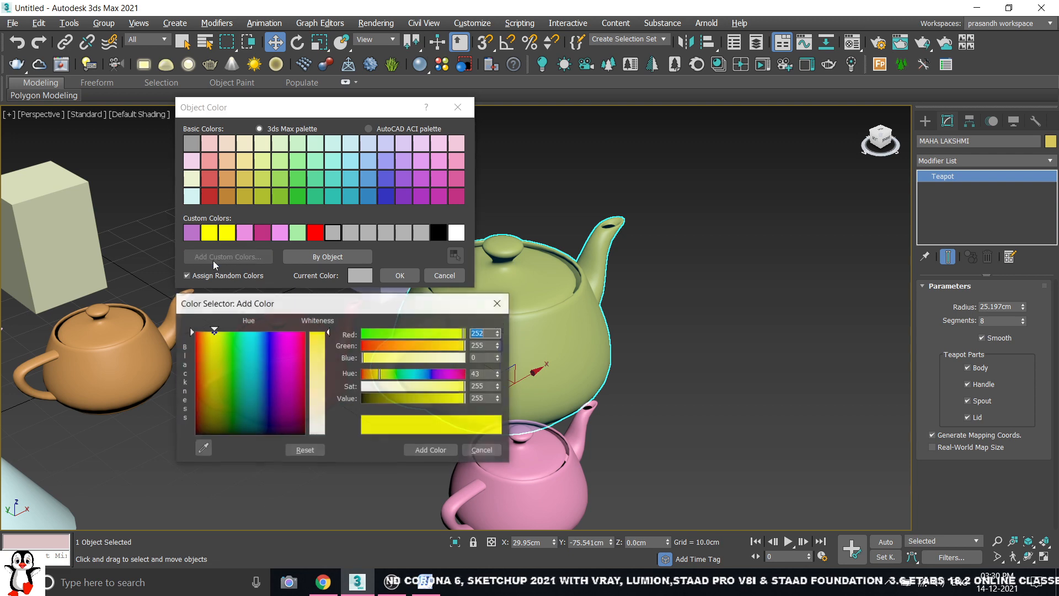
{"action": "left_click_drag", "start_coordinate": [303, 305], "coordinate": [606, 112]}
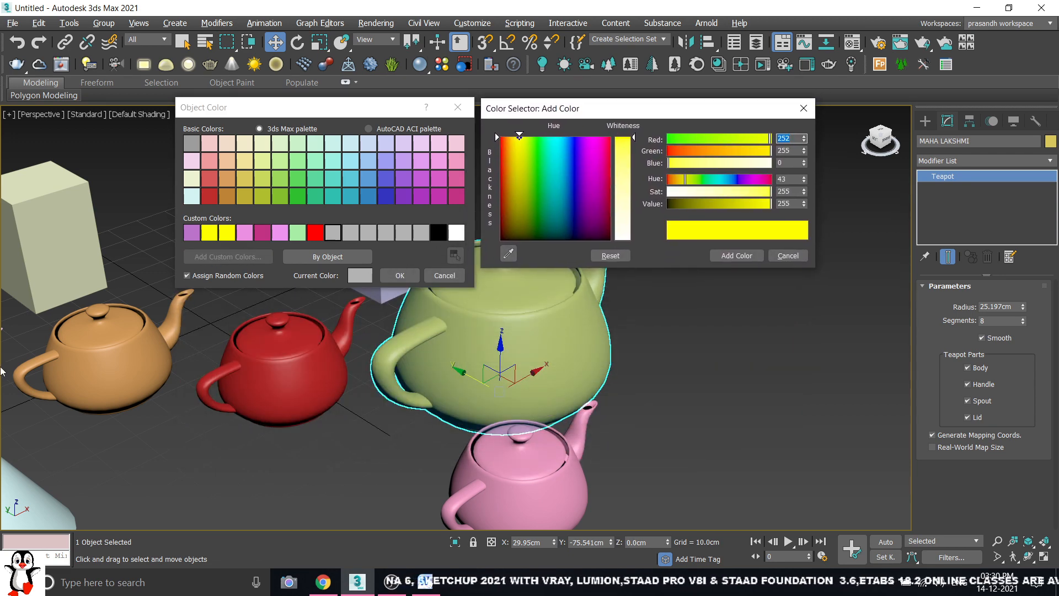
{"action": "left_click_drag", "start_coordinate": [680, 108], "coordinate": [684, 91]}
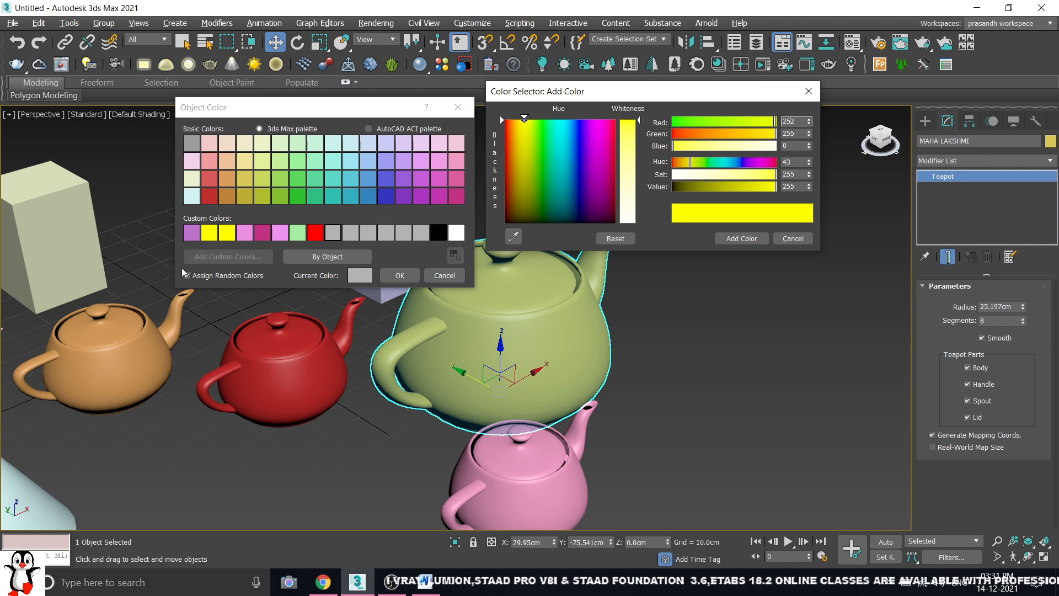
Try an orange and a blue shade in the color selector, and raise the blue shade's whiteness to full white
{"action": "left_click", "coordinate": [732, 135]}
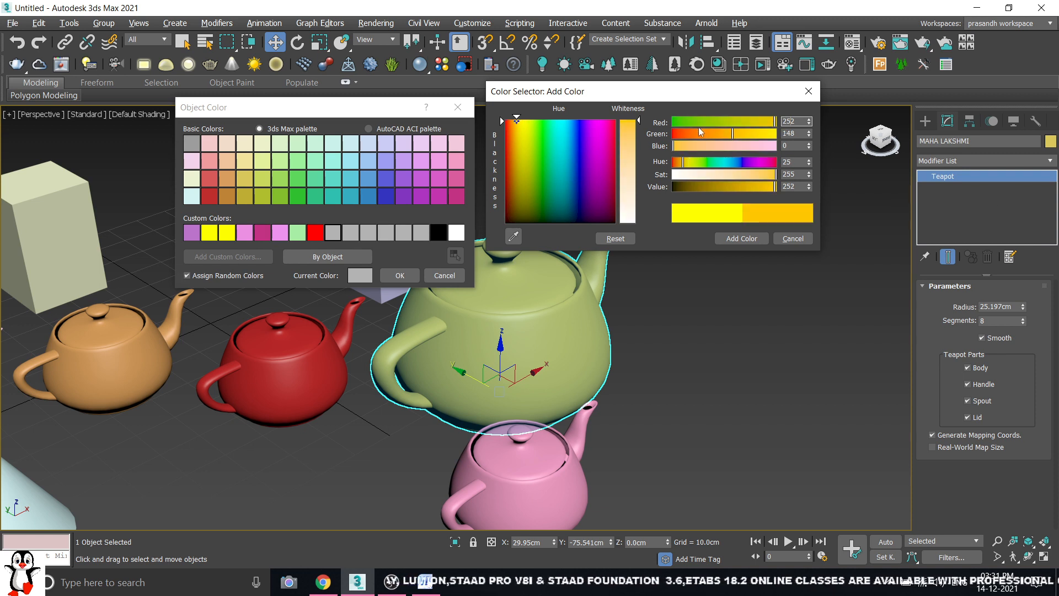
{"action": "left_click", "coordinate": [731, 121]}
{"action": "left_click_drag", "start_coordinate": [525, 164], "coordinate": [575, 148]}
{"action": "mouse_move", "coordinate": [640, 122]}
{"action": "left_mouse_down"}
{"action": "mouse_move", "coordinate": [639, 223]}
{"action": "mouse_move", "coordinate": [639, 120]}
{"action": "left_mouse_up"}
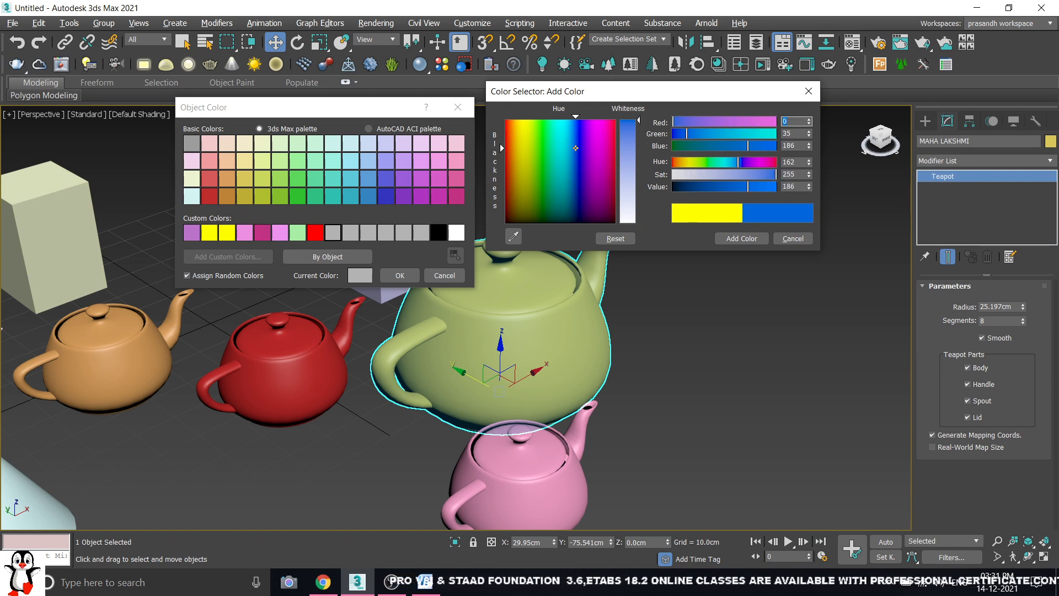
{"action": "left_click_drag", "start_coordinate": [639, 120], "coordinate": [639, 223]}
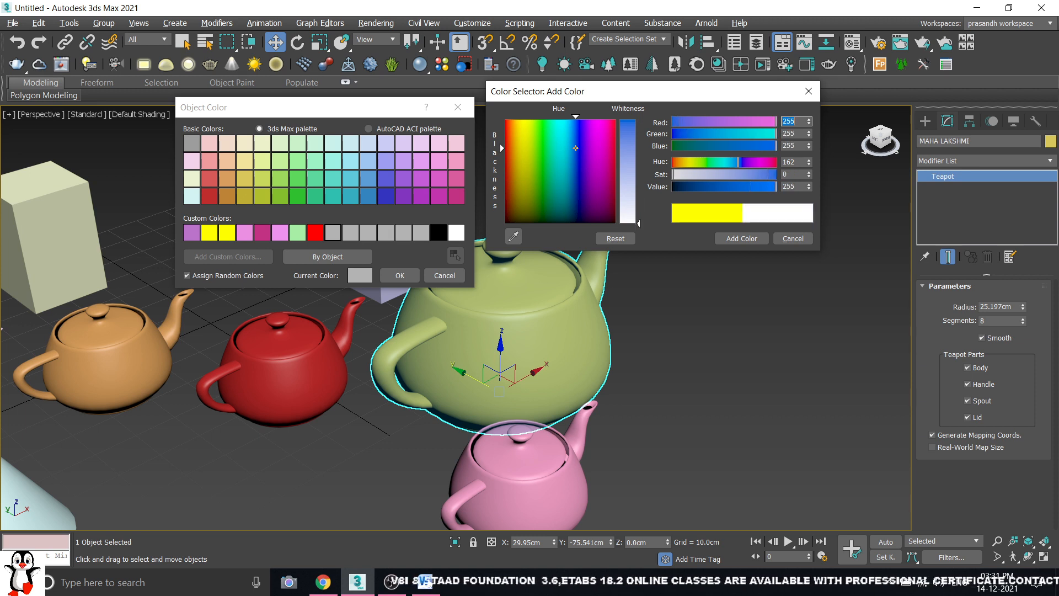
Set the red, green and blue values to 0 to define black
{"action": "key", "text": "Tab"}
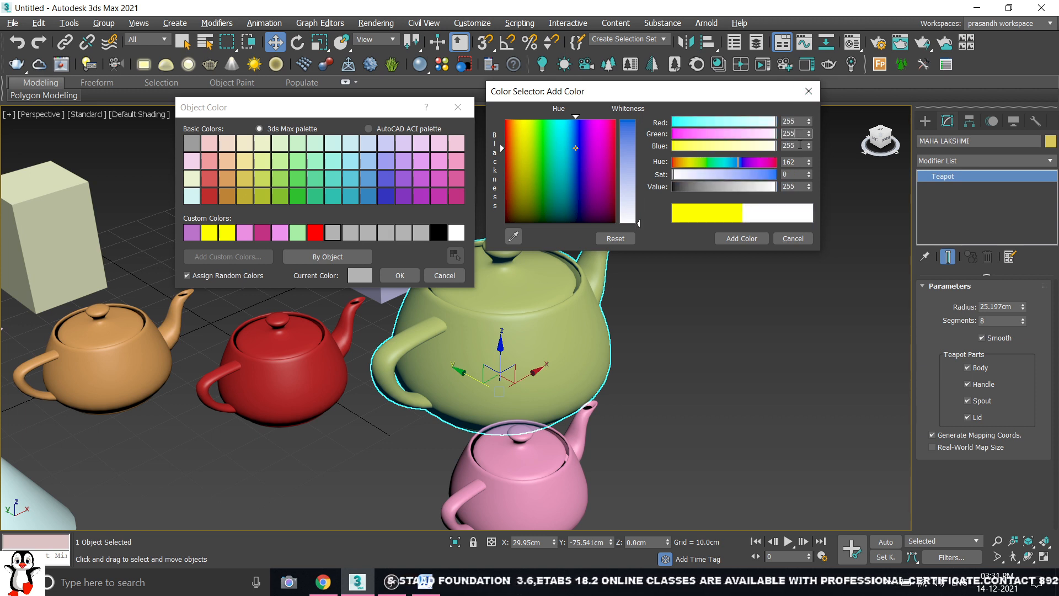
{"action": "key", "text": "Tab"}
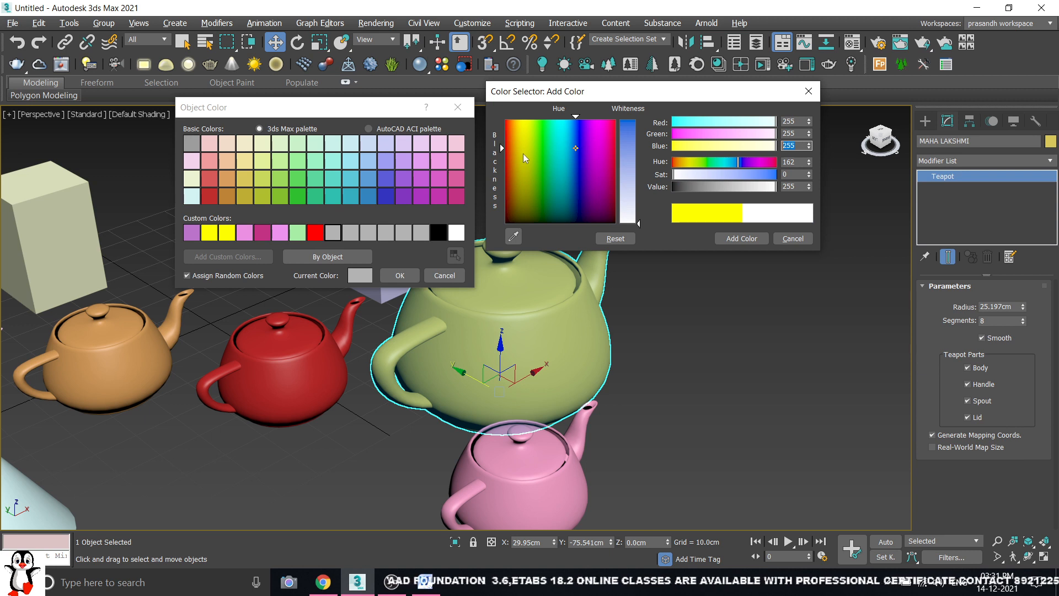
{"action": "left_click", "coordinate": [797, 133]}
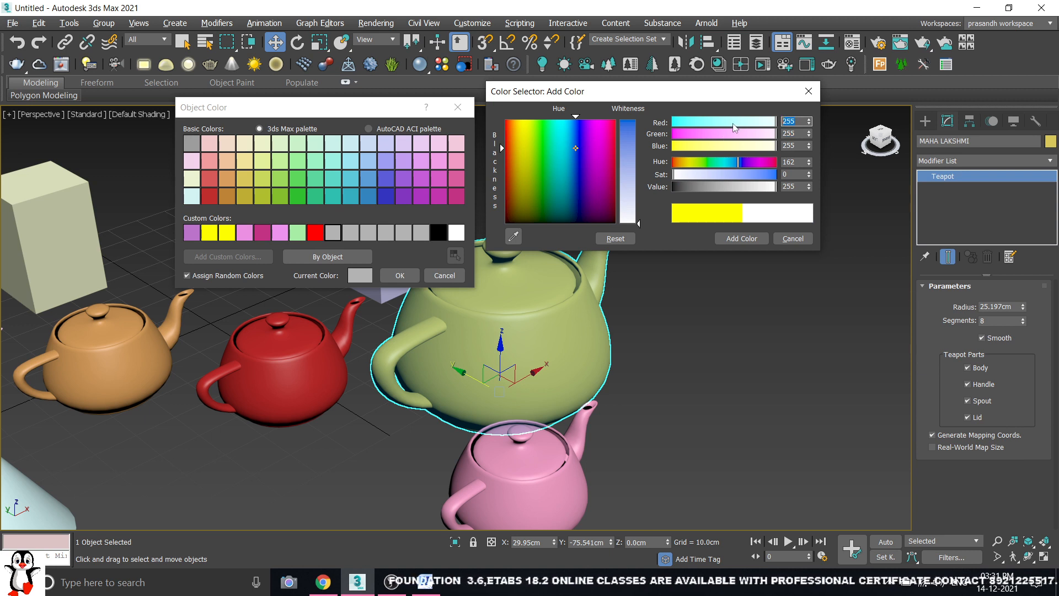
{"action": "key", "text": "Tab"}
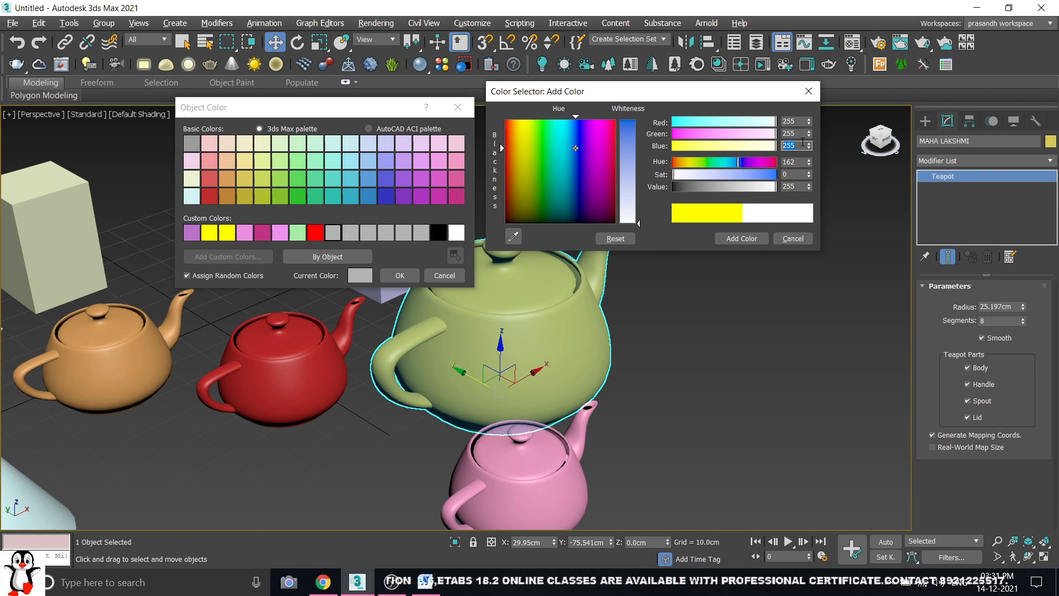
{"action": "type", "text": "0"}
{"action": "left_click_drag", "start_coordinate": [803, 134], "coordinate": [756, 119]}
{"action": "type", "text": "00"}
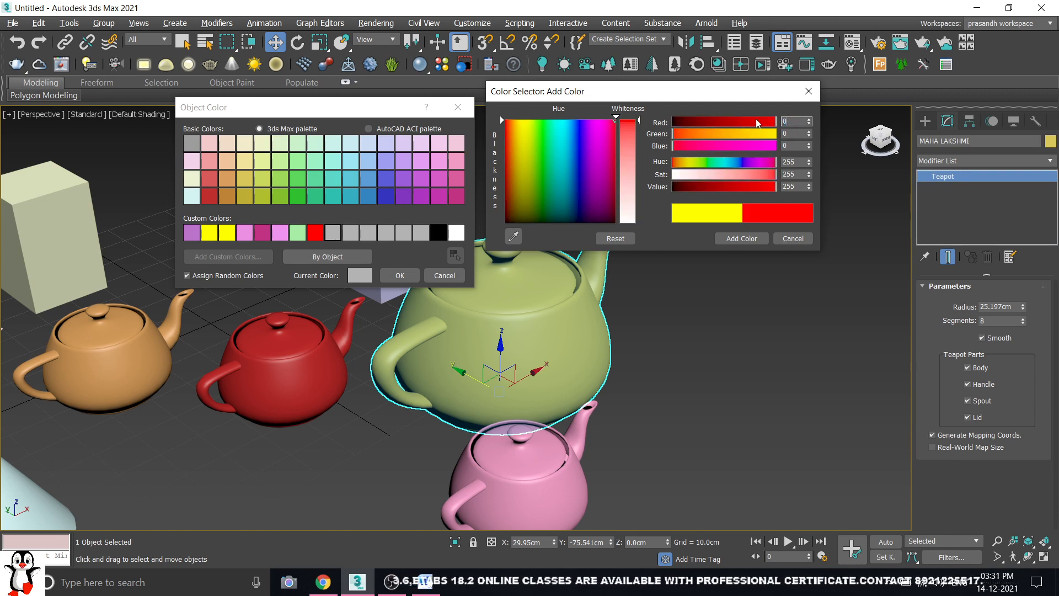
{"action": "left_click", "coordinate": [800, 132]}
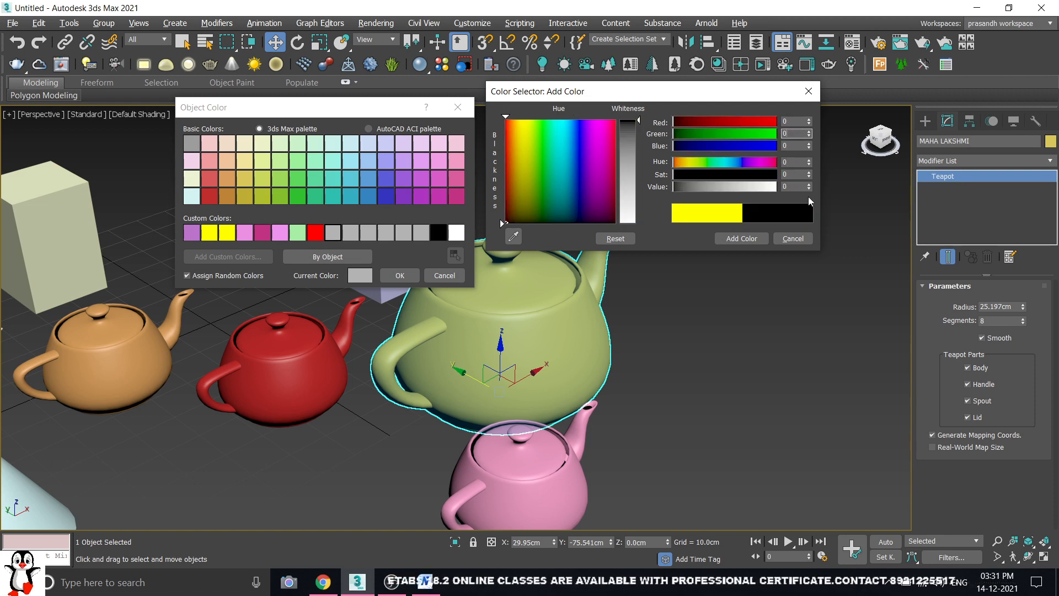
Raise the whiteness of the black color through gray to full white and return it to black
{"action": "left_click", "coordinate": [631, 168]}
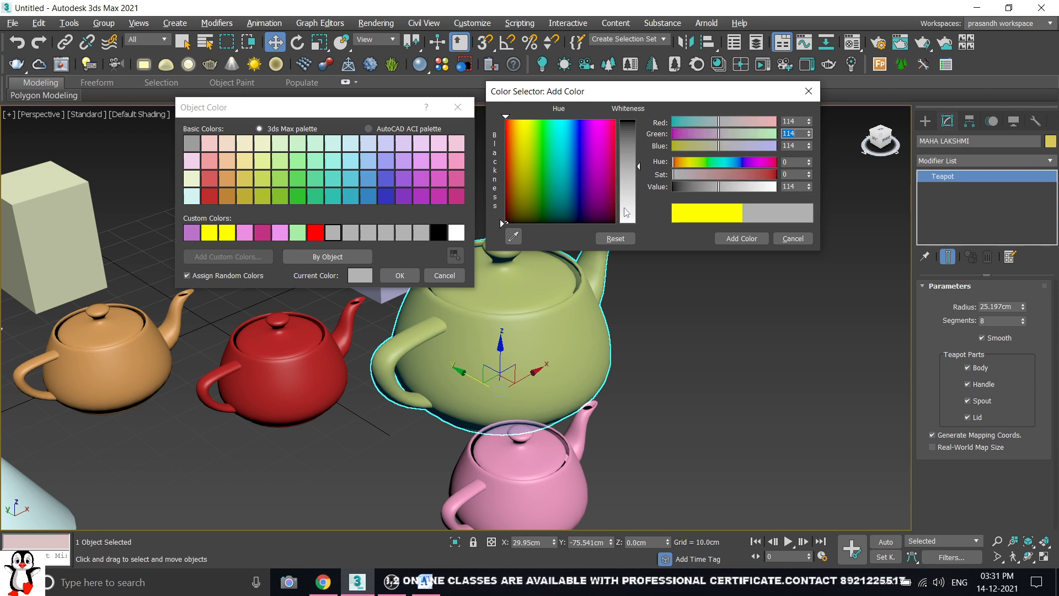
{"action": "left_click", "coordinate": [638, 223]}
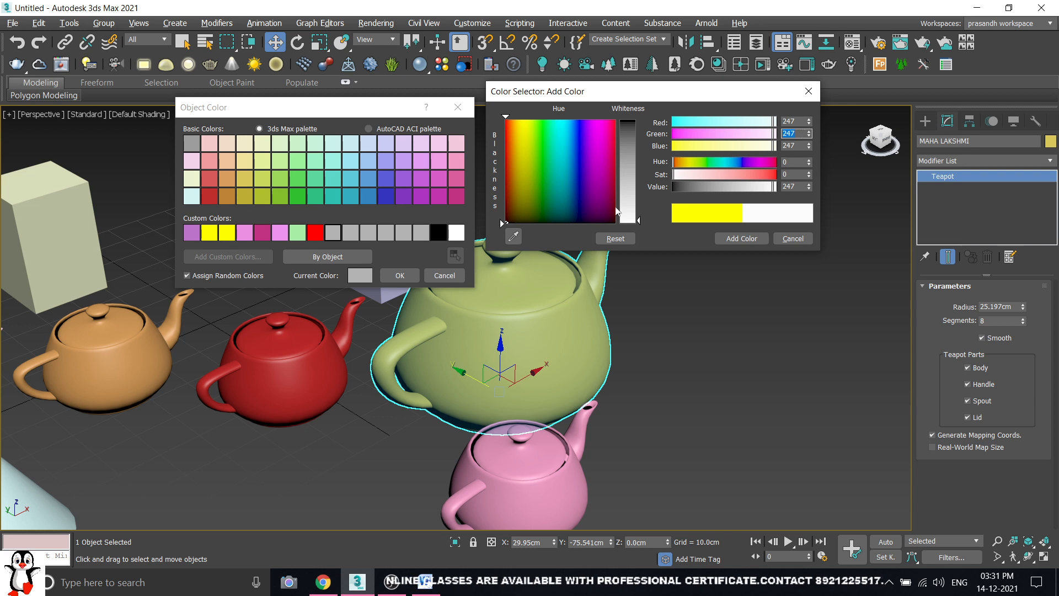
{"action": "left_click", "coordinate": [637, 224]}
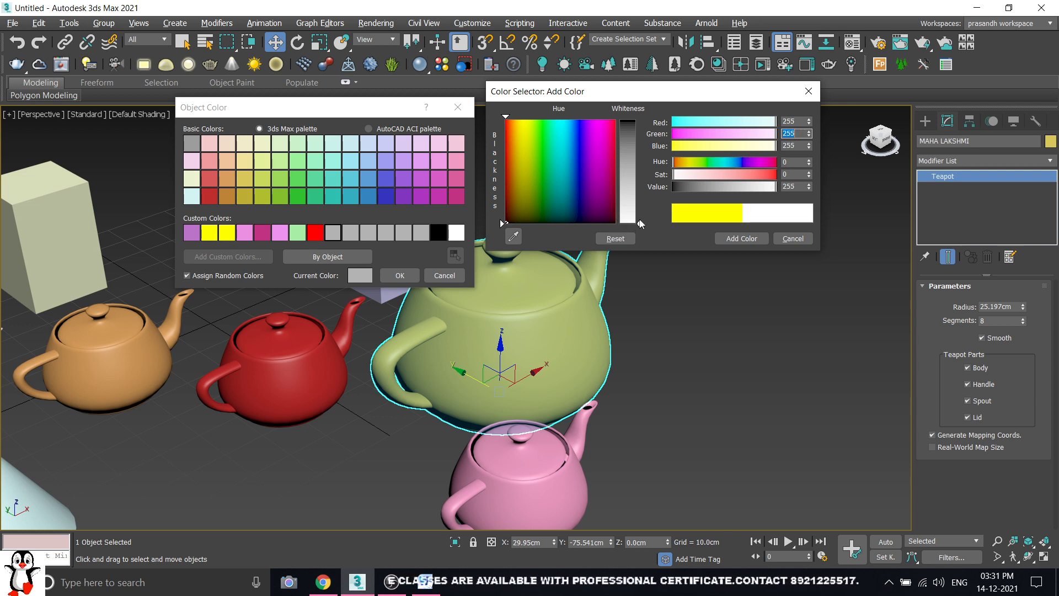
{"action": "left_click_drag", "start_coordinate": [640, 223], "coordinate": [639, 120]}
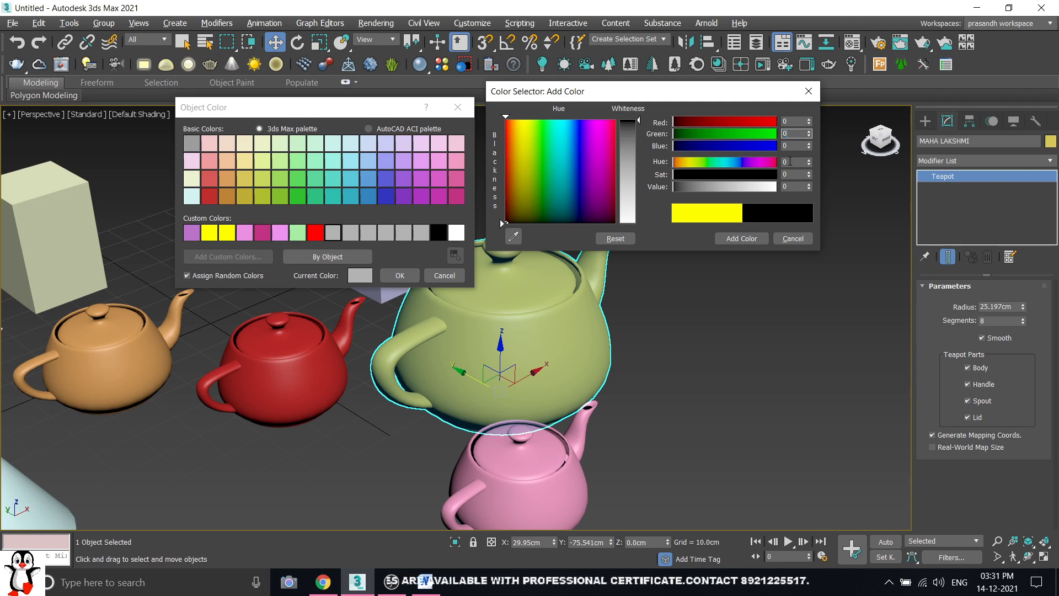
Add a purple custom color with RGB 155, 43, 213, apply it to the large teapot and clear the selection
{"action": "left_click", "coordinate": [540, 135]}
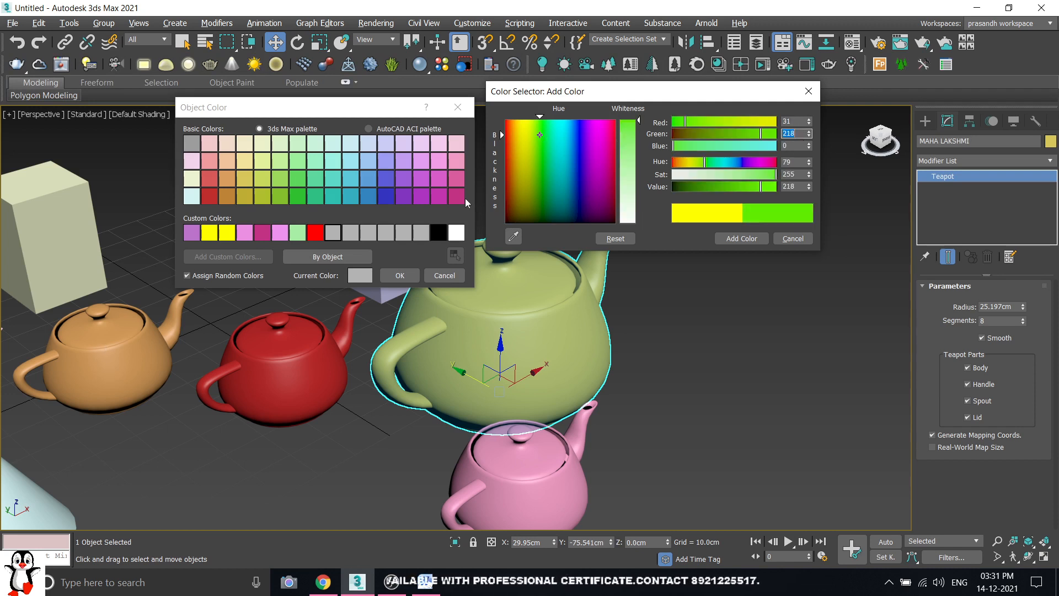
{"action": "left_click", "coordinate": [591, 140]}
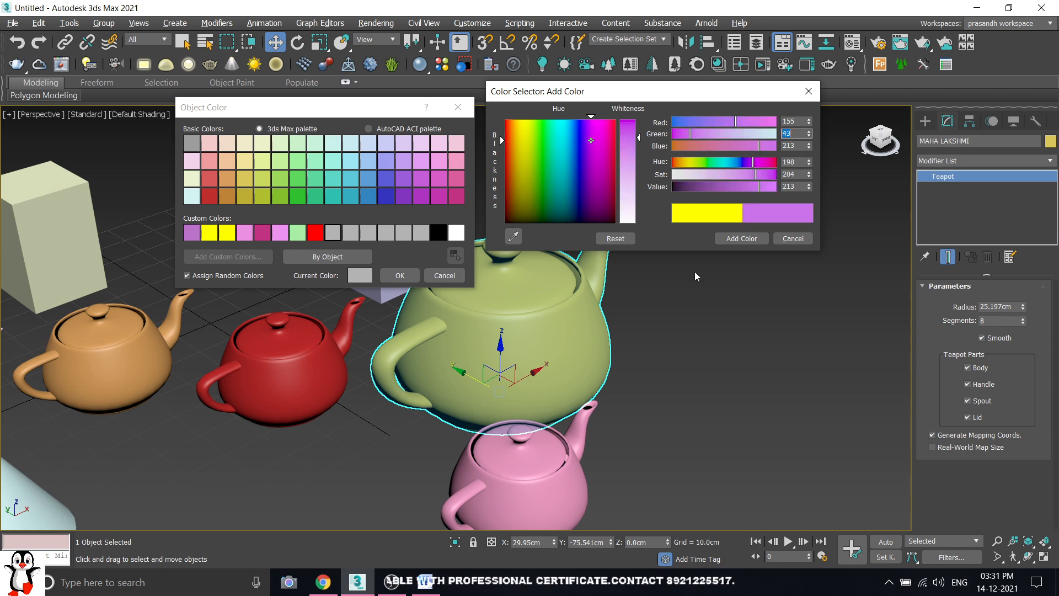
{"action": "left_click", "coordinate": [744, 241]}
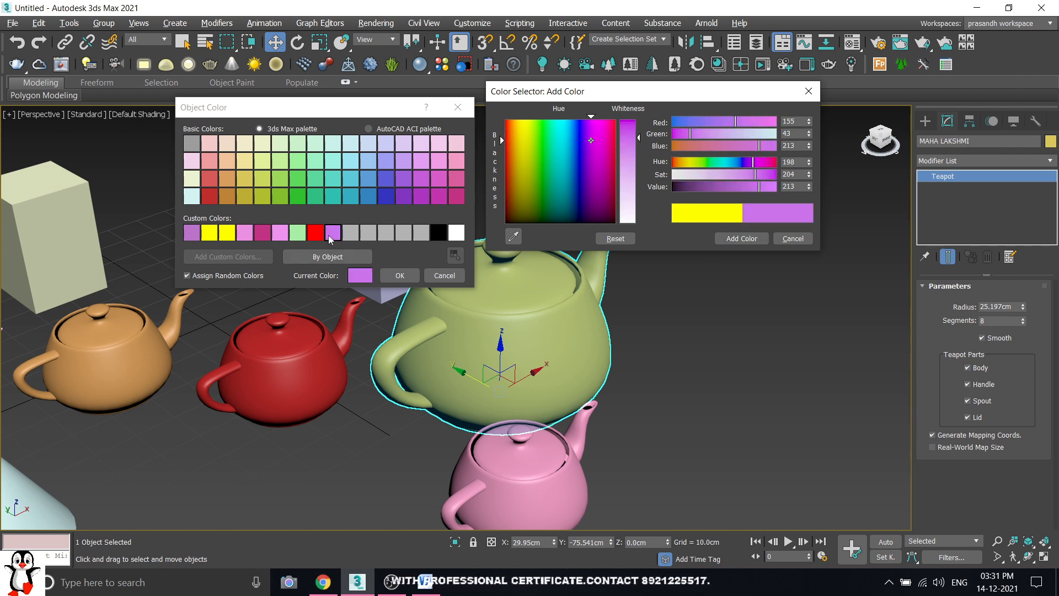
{"action": "left_click", "coordinate": [395, 275]}
{"action": "left_click", "coordinate": [625, 267]}
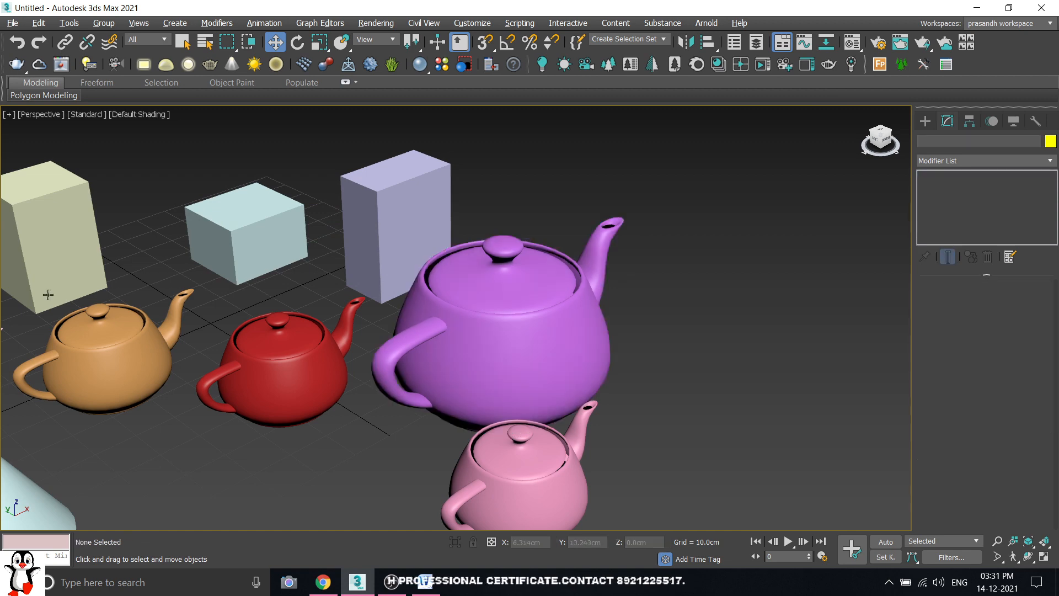
Select the red teapot and the large purple teapot in turn to check their names and object colors
{"action": "scroll", "coordinate": [548, 284], "scroll_direction": "down", "scroll_amount": 5}
{"action": "scroll", "coordinate": [547, 284], "scroll_direction": "up", "scroll_amount": 8}
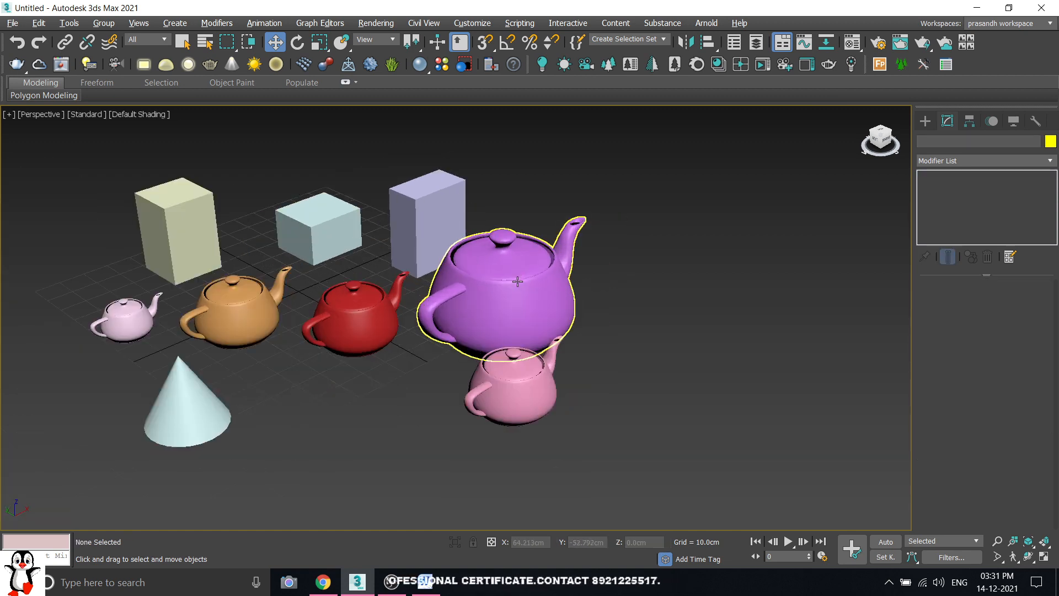
{"action": "left_click", "coordinate": [205, 285]}
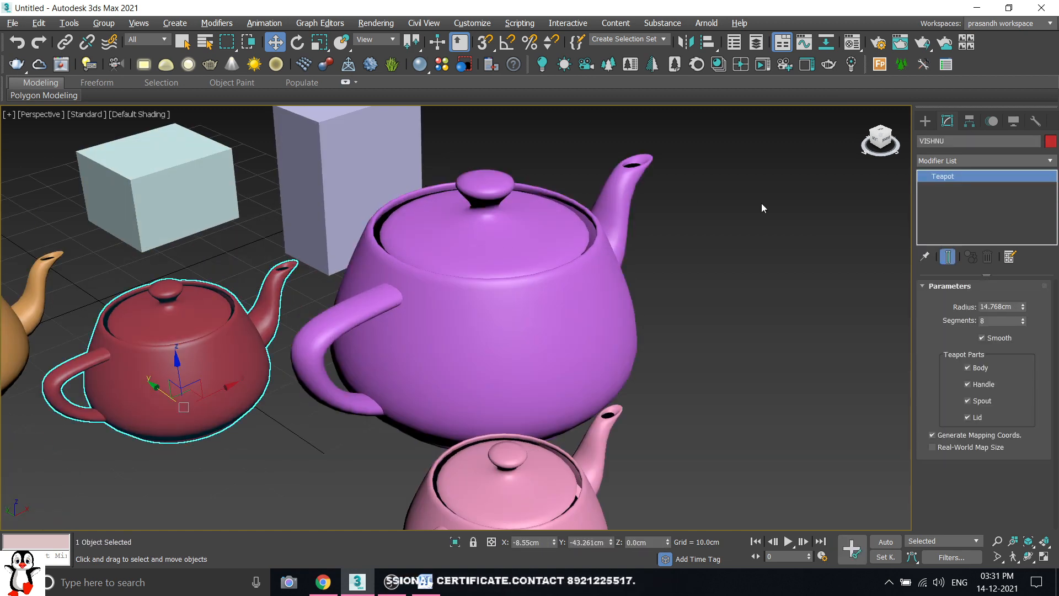
{"action": "left_click", "coordinate": [601, 249]}
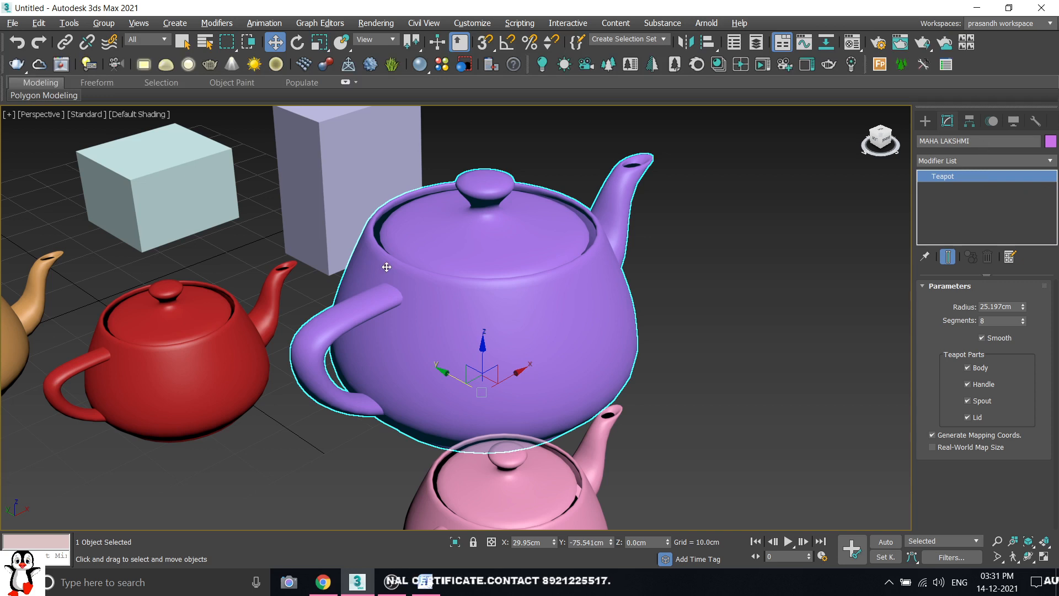
{"action": "scroll", "coordinate": [499, 276], "scroll_direction": "down", "scroll_amount": 5}
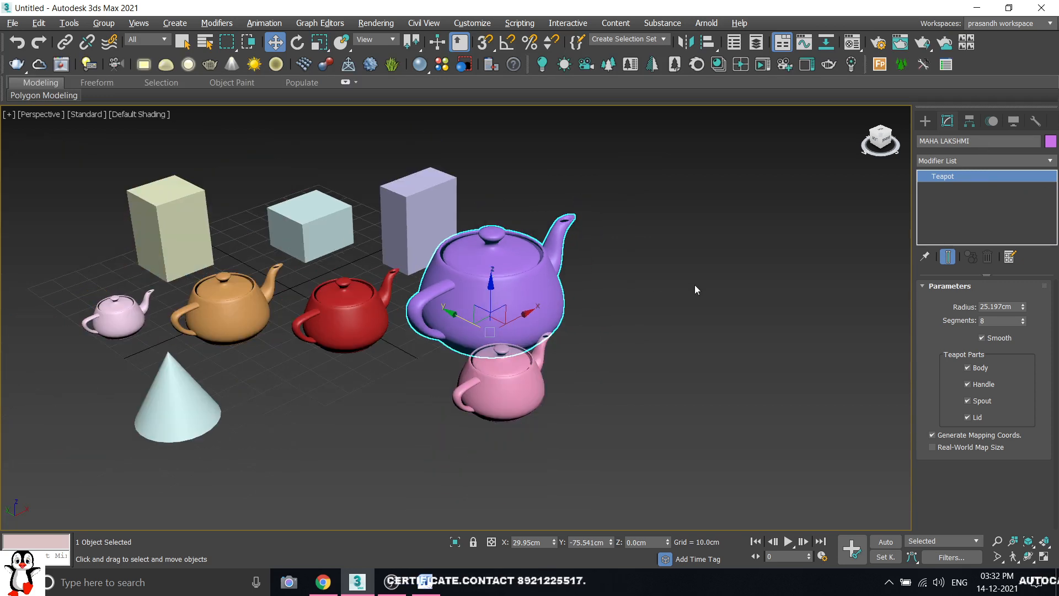
Move the large purple teapot about 29 cm along the X axis, away from the pink teapot, and deselect it
{"action": "left_click", "coordinate": [694, 285]}
{"action": "left_click", "coordinate": [476, 322]}
{"action": "left_click_drag", "start_coordinate": [476, 322], "coordinate": [543, 308]}
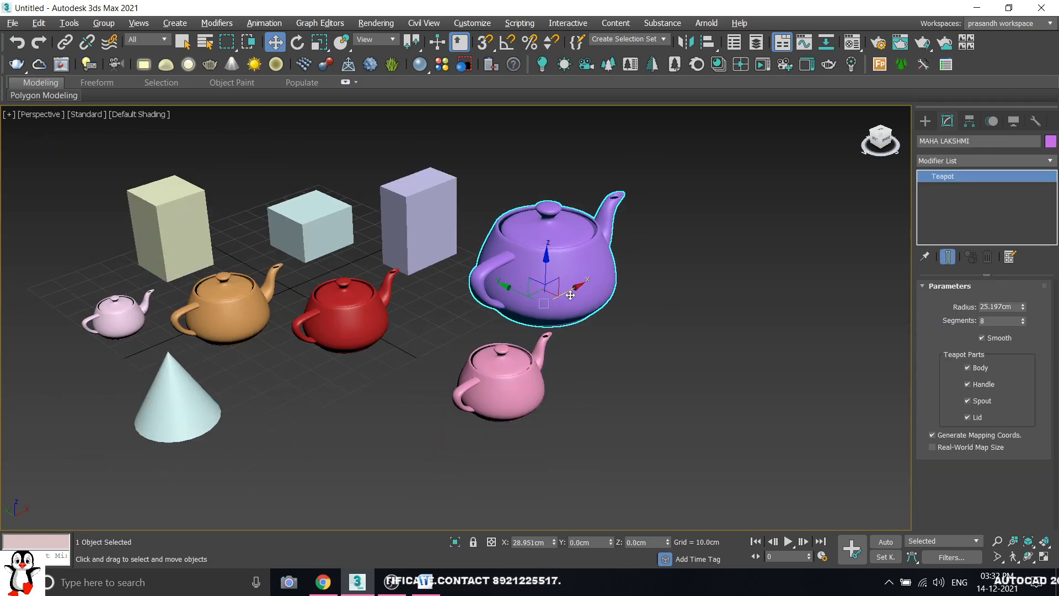
{"action": "left_click", "coordinate": [337, 267]}
Inspect the large purple teapot up close and compare its appearance when selected and unselected
{"action": "scroll", "coordinate": [336, 267], "scroll_direction": "up", "scroll_amount": 5}
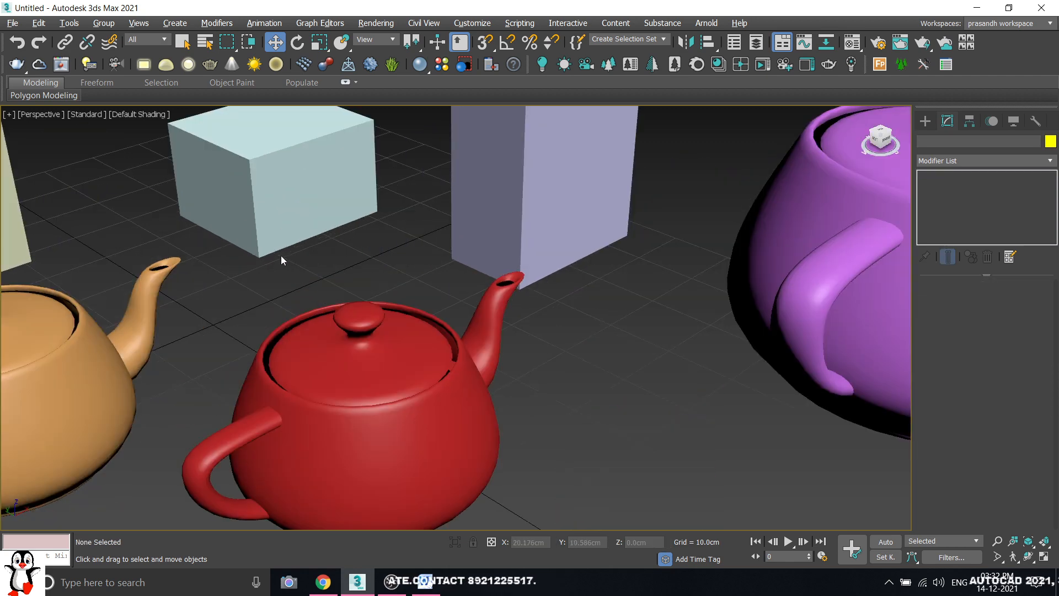
{"action": "scroll", "coordinate": [281, 260], "scroll_direction": "down", "scroll_amount": 5}
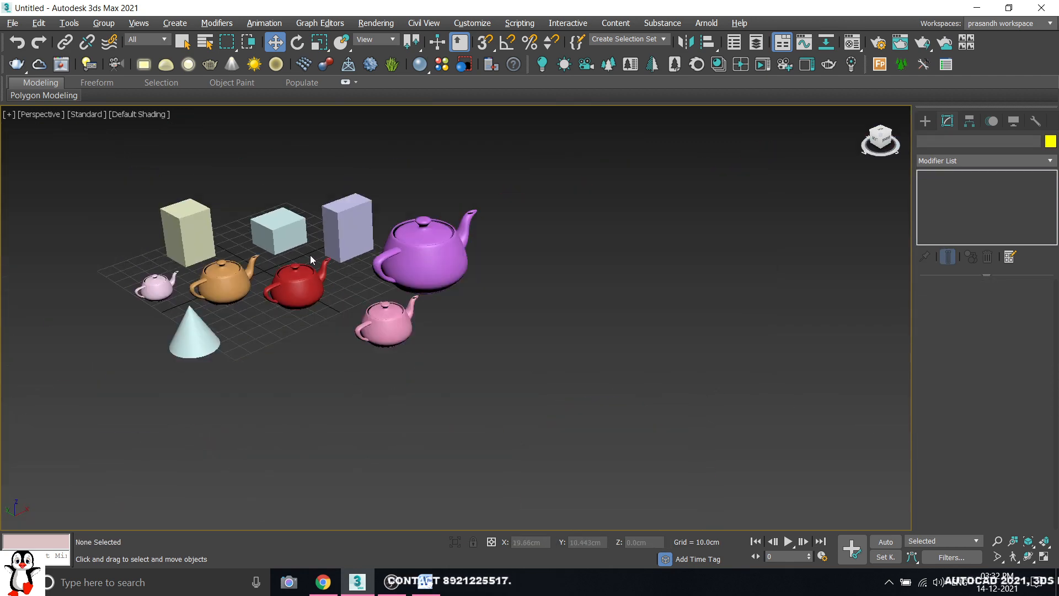
{"action": "scroll", "coordinate": [301, 240], "scroll_direction": "up", "scroll_amount": 4}
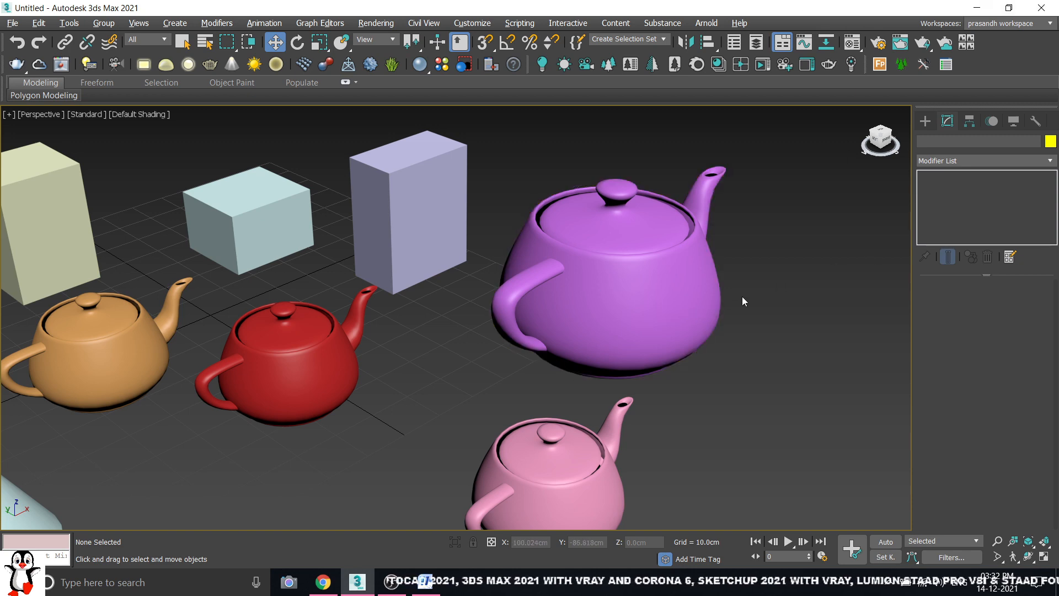
{"action": "scroll", "coordinate": [637, 332], "scroll_direction": "up", "scroll_amount": 2}
{"action": "scroll", "coordinate": [590, 323], "scroll_direction": "up", "scroll_amount": 5}
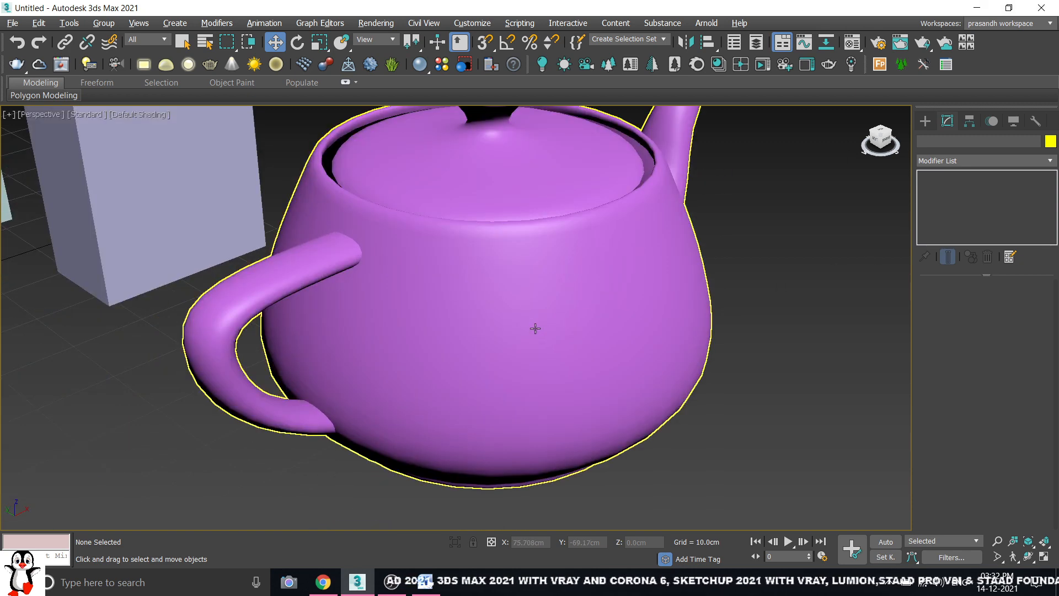
{"action": "scroll", "coordinate": [606, 320], "scroll_direction": "down", "scroll_amount": 2}
{"action": "scroll", "coordinate": [593, 365], "scroll_direction": "down", "scroll_amount": 3}
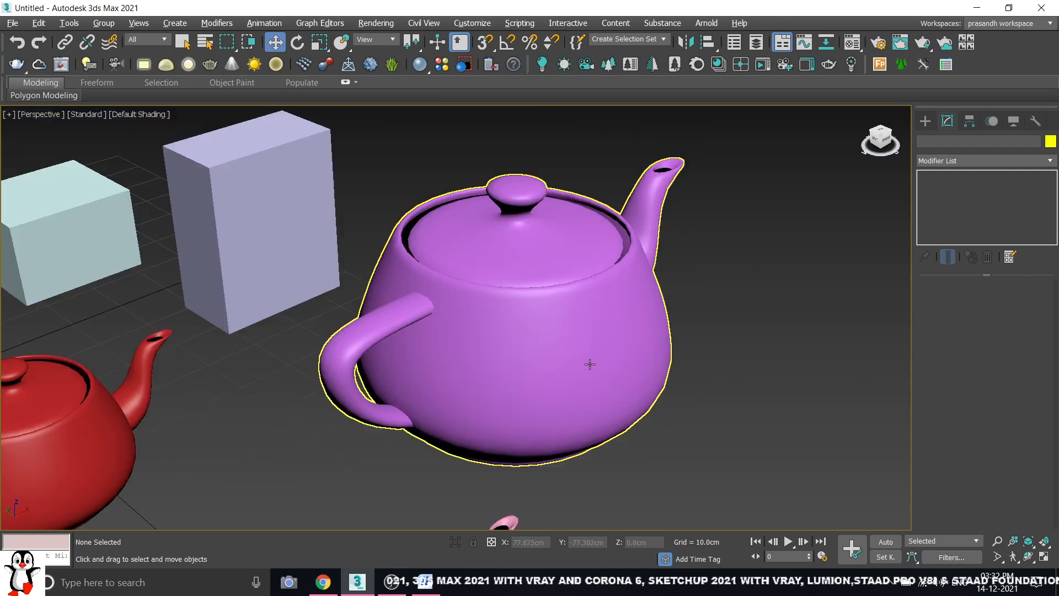
{"action": "scroll", "coordinate": [819, 289], "scroll_direction": "down", "scroll_amount": 2}
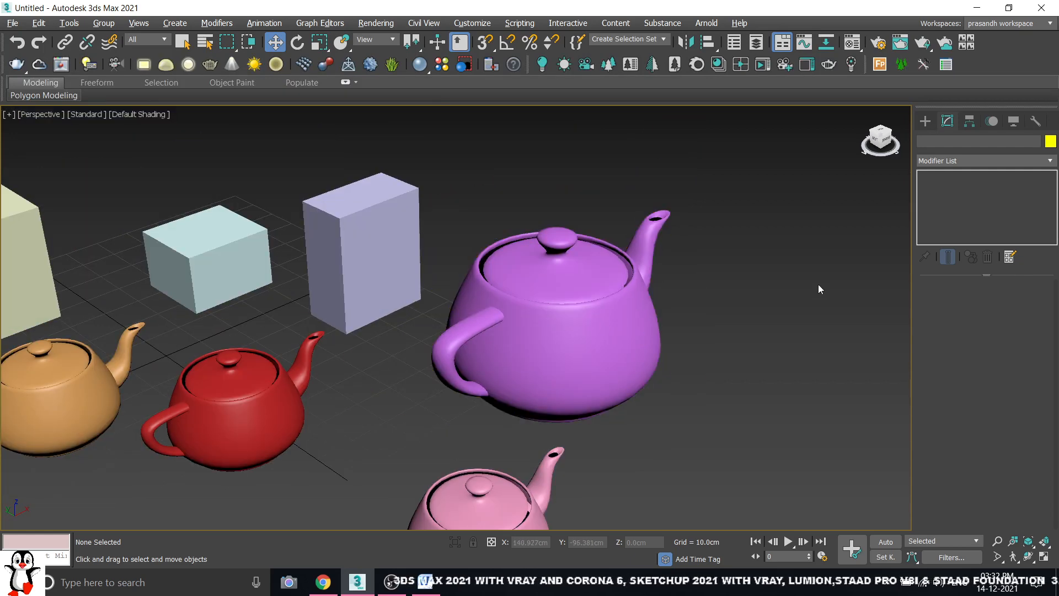
{"action": "left_click", "coordinate": [560, 337]}
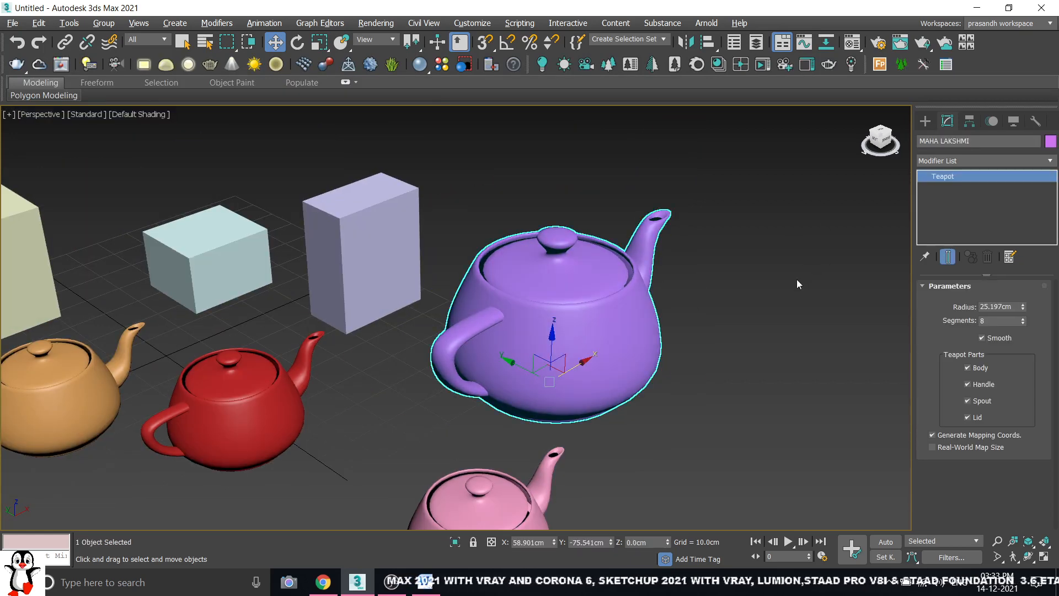
{"action": "left_click", "coordinate": [780, 309]}
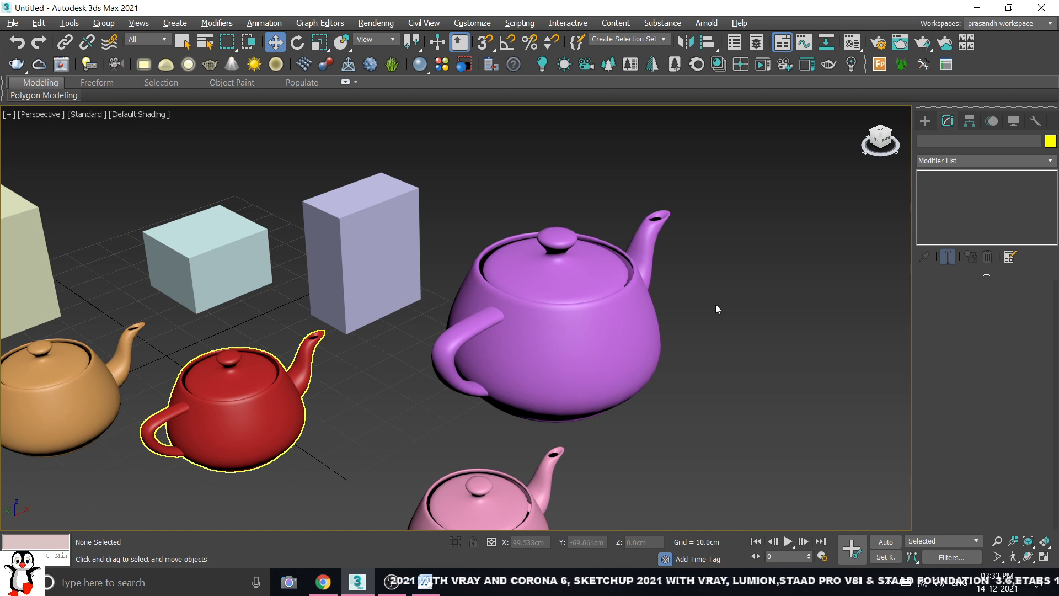
Select the large purple teapot again with all the sample objects in view
{"action": "scroll", "coordinate": [703, 306], "scroll_direction": "down", "scroll_amount": 5}
{"action": "scroll", "coordinate": [527, 334], "scroll_direction": "up", "scroll_amount": 4}
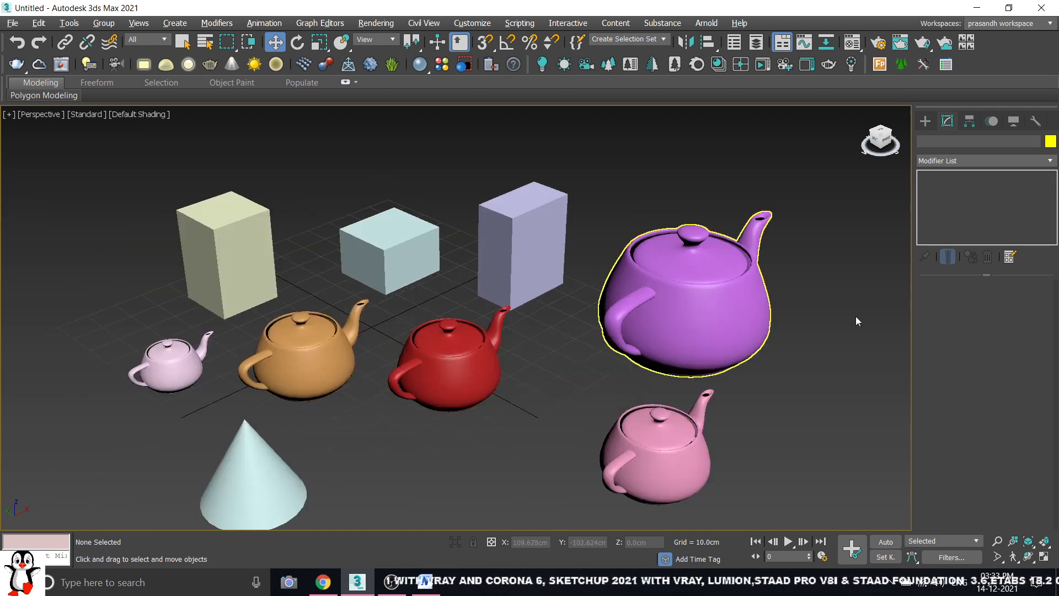
{"action": "left_click", "coordinate": [704, 315]}
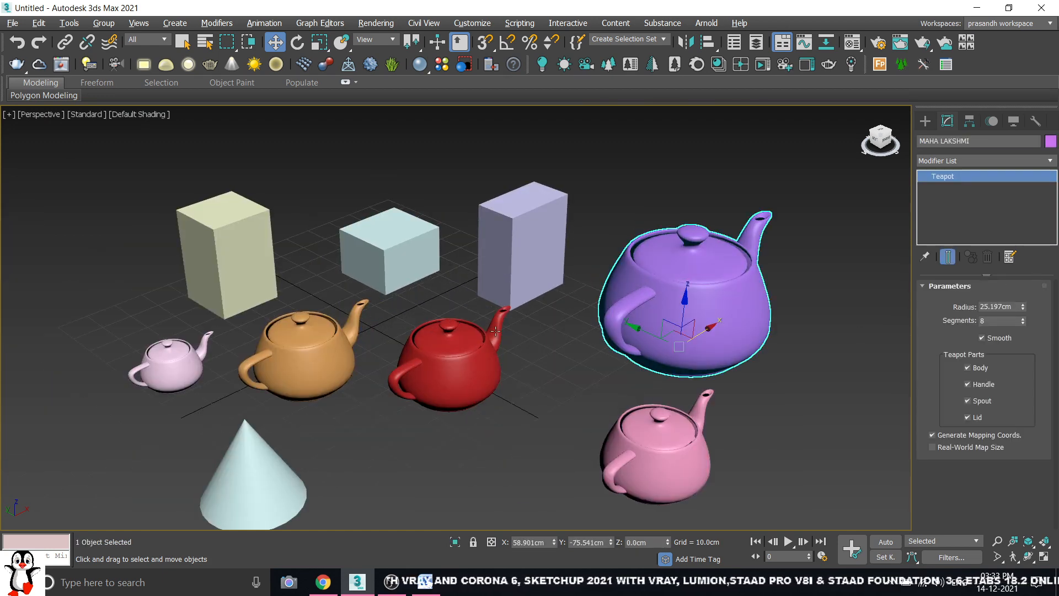
Select the orange teapot, look over the sample objects up close, and deselect it with all objects in view
{"action": "left_click", "coordinate": [306, 351]}
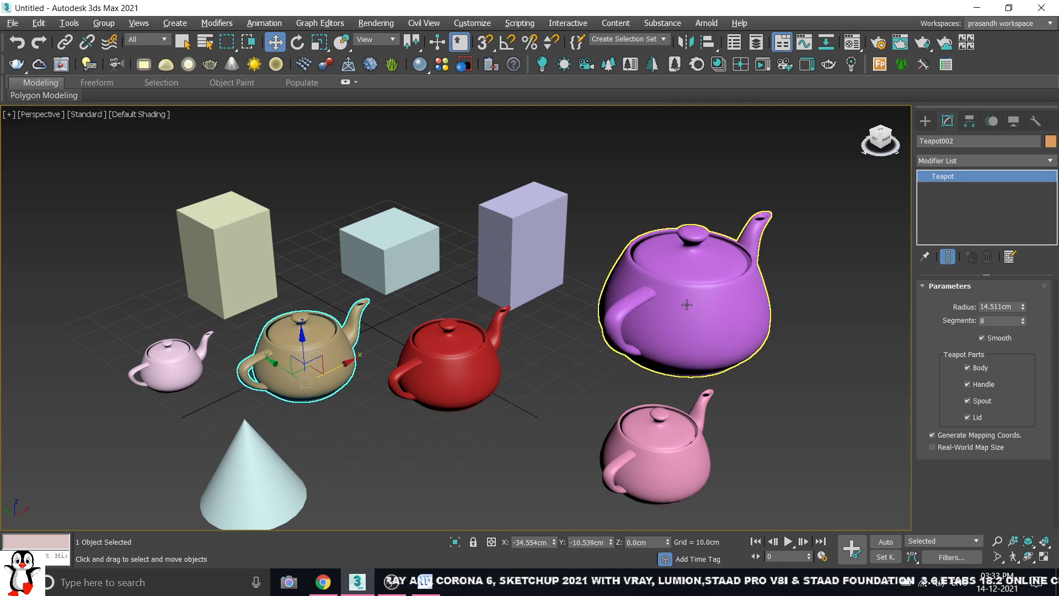
{"action": "middle_click_drag", "start_coordinate": [687, 305], "coordinate": [615, 335]}
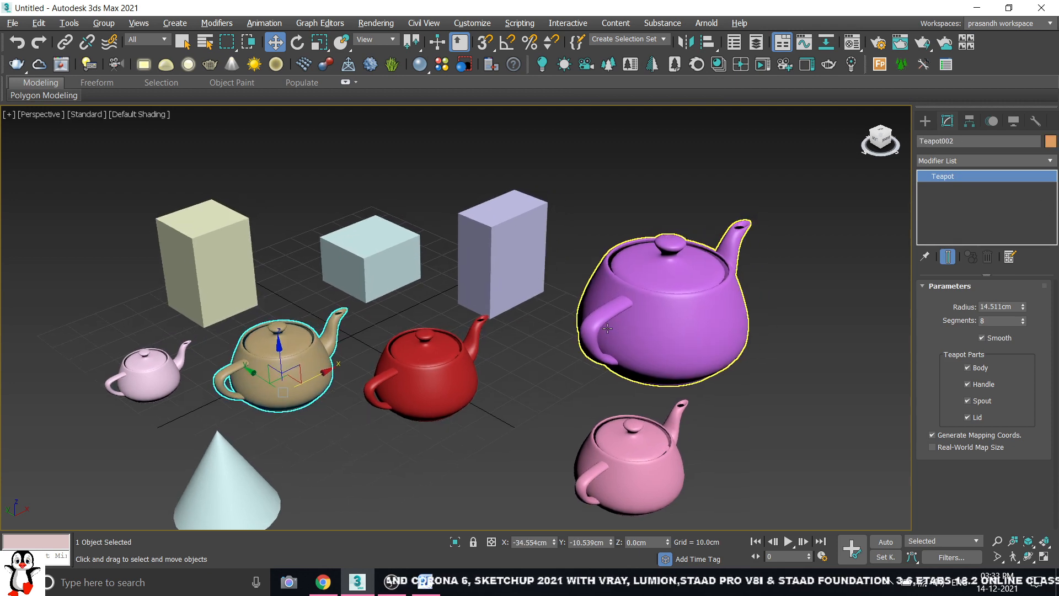
{"action": "middle_click_drag", "start_coordinate": [757, 294], "coordinate": [698, 335]}
{"action": "scroll", "coordinate": [270, 282], "scroll_direction": "up", "scroll_amount": 4}
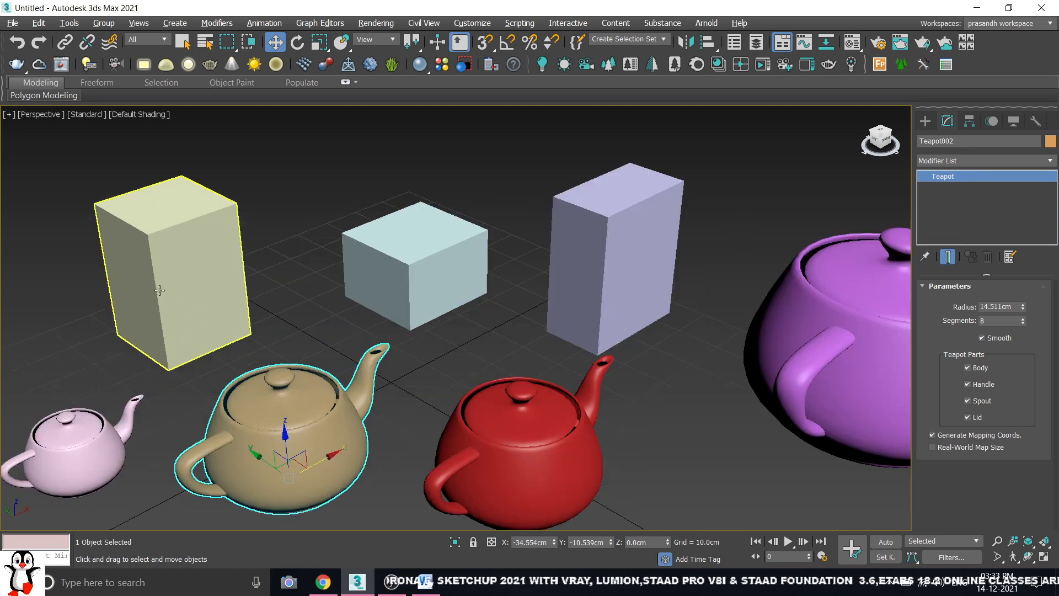
{"action": "left_click", "coordinate": [432, 324]}
{"action": "scroll", "coordinate": [432, 325], "scroll_direction": "down", "scroll_amount": 6}
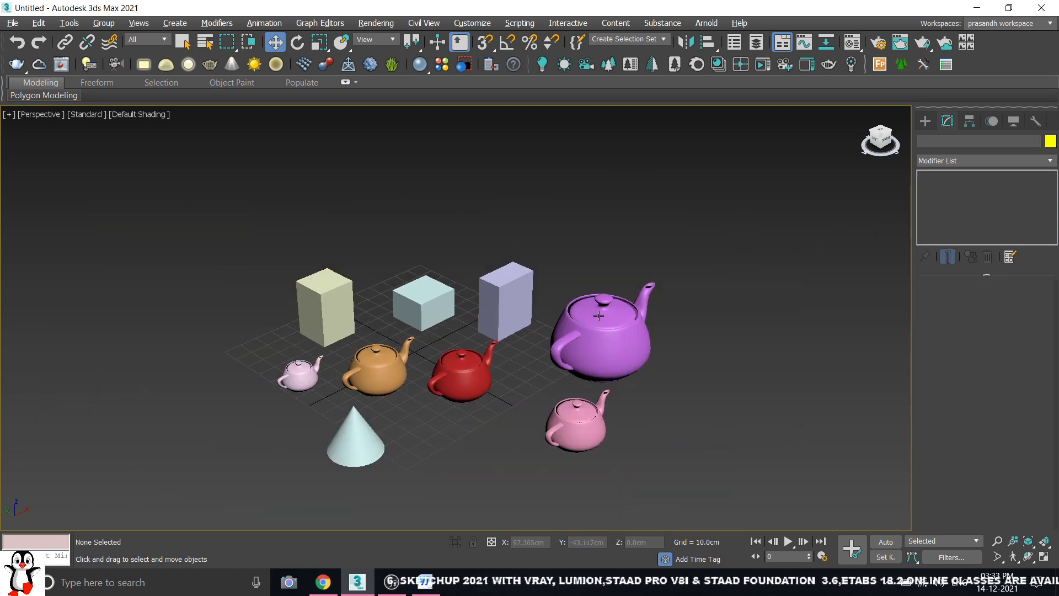
{"action": "middle_click_drag", "start_coordinate": [598, 316], "coordinate": [551, 280]}
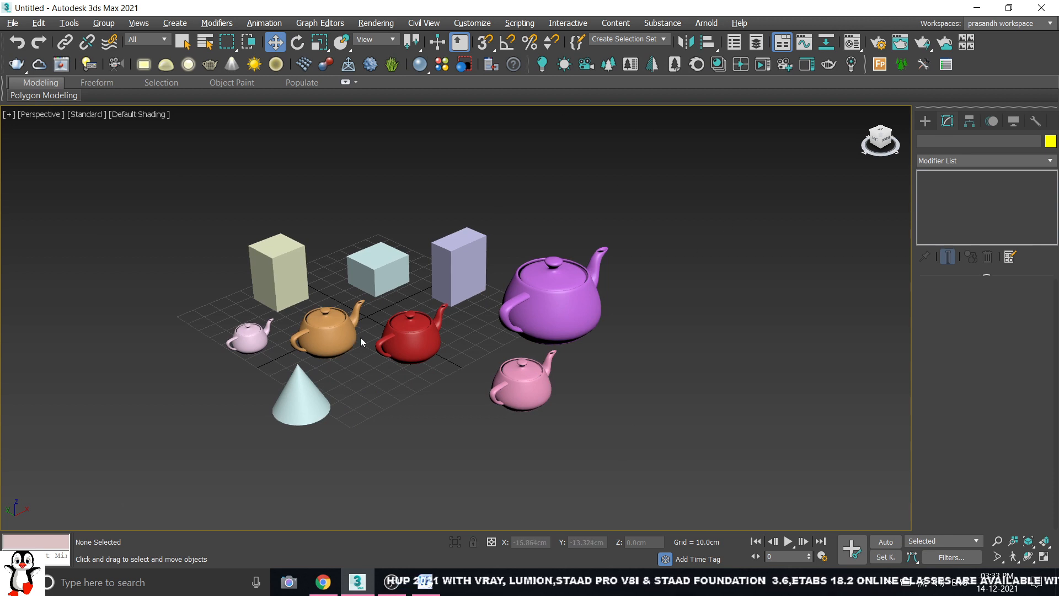
{"action": "scroll", "coordinate": [362, 340], "scroll_direction": "up", "scroll_amount": 3}
Select the pale yellow, light blue and lavender boxes and the large purple teapot in turn, returning to the lavender box
{"action": "left_click", "coordinate": [262, 242]}
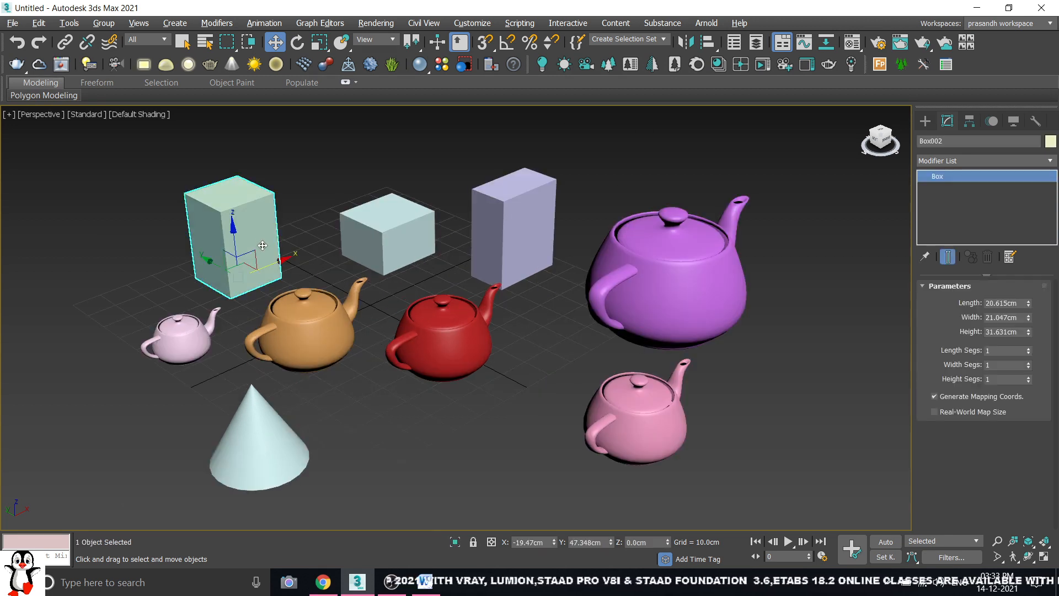
{"action": "left_click", "coordinate": [378, 253]}
{"action": "left_click", "coordinate": [513, 231]}
{"action": "left_click", "coordinate": [668, 265]}
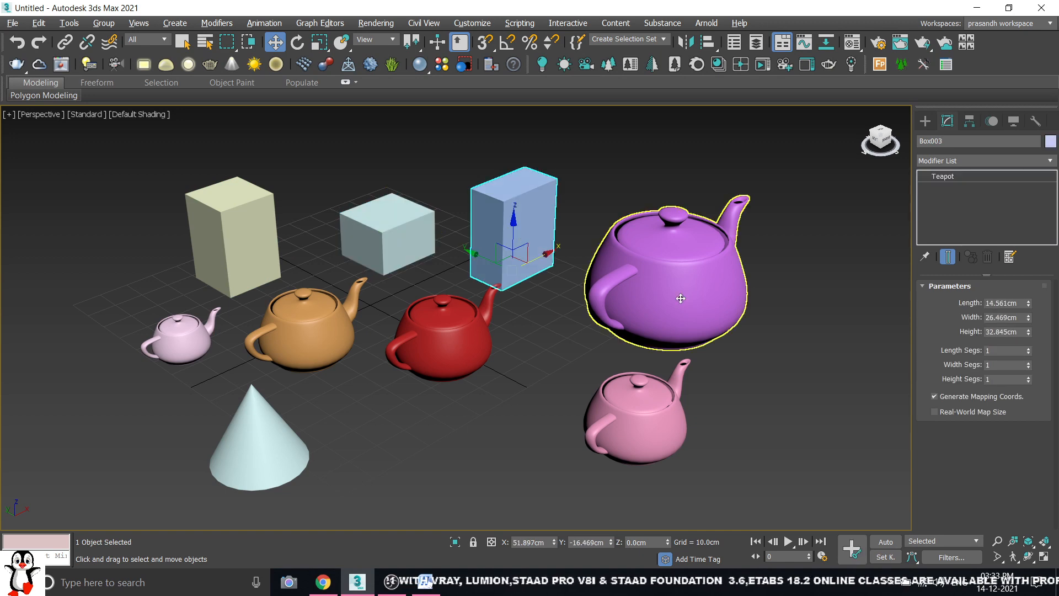
{"action": "left_click", "coordinate": [528, 238]}
Move the light blue box about 1.4 cm along X and about 5.3 cm along Y
{"action": "left_click", "coordinate": [386, 237]}
{"action": "scroll", "coordinate": [386, 239], "scroll_direction": "up", "scroll_amount": 3}
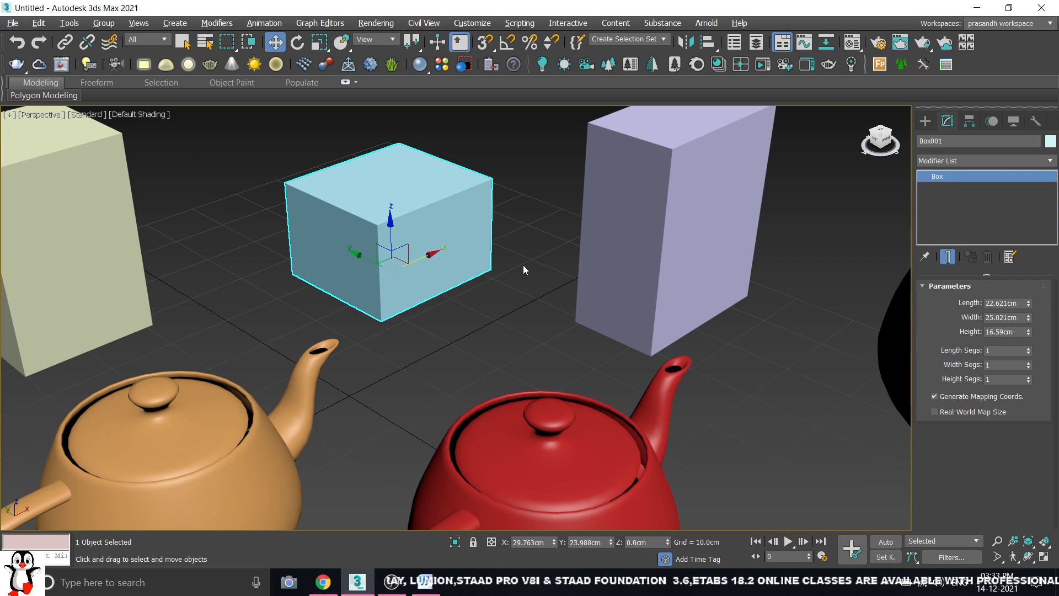
{"action": "middle_click_drag", "start_coordinate": [498, 261], "coordinate": [506, 274]}
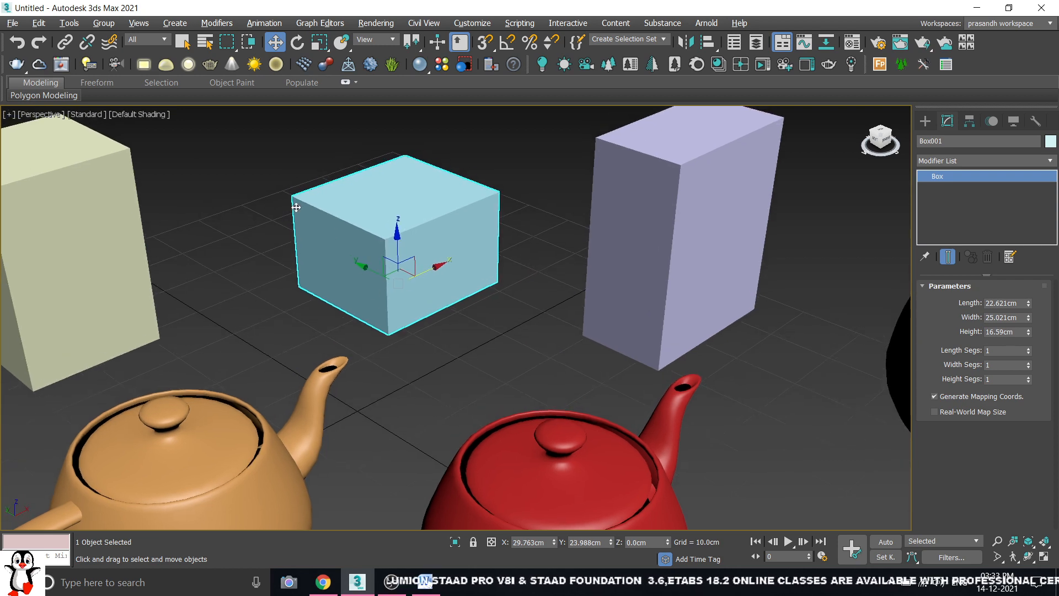
{"action": "scroll", "coordinate": [296, 208], "scroll_direction": "down", "scroll_amount": 3}
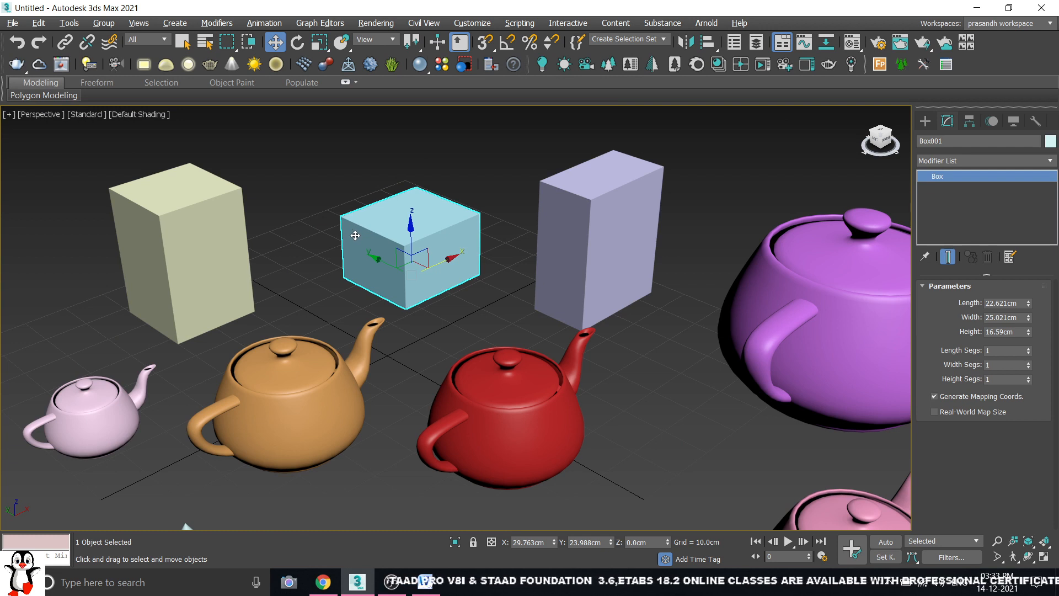
{"action": "left_click_drag", "start_coordinate": [385, 265], "coordinate": [439, 266]}
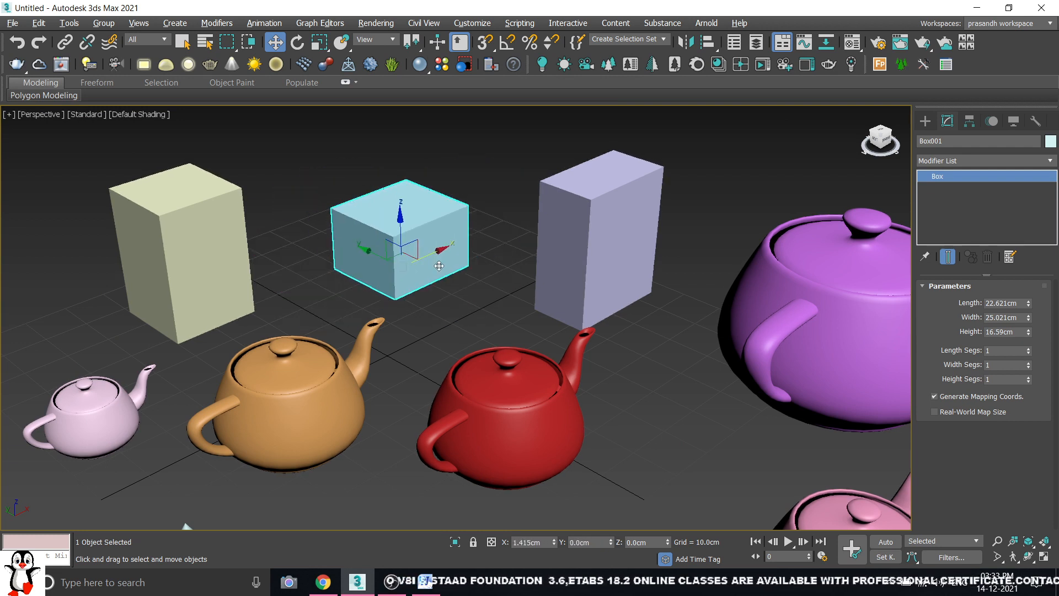
Rotate the light blue box about -50 degrees around Z and scale it uniformly to about 116 percent, returning to the Move tool
{"action": "key", "text": "e"}
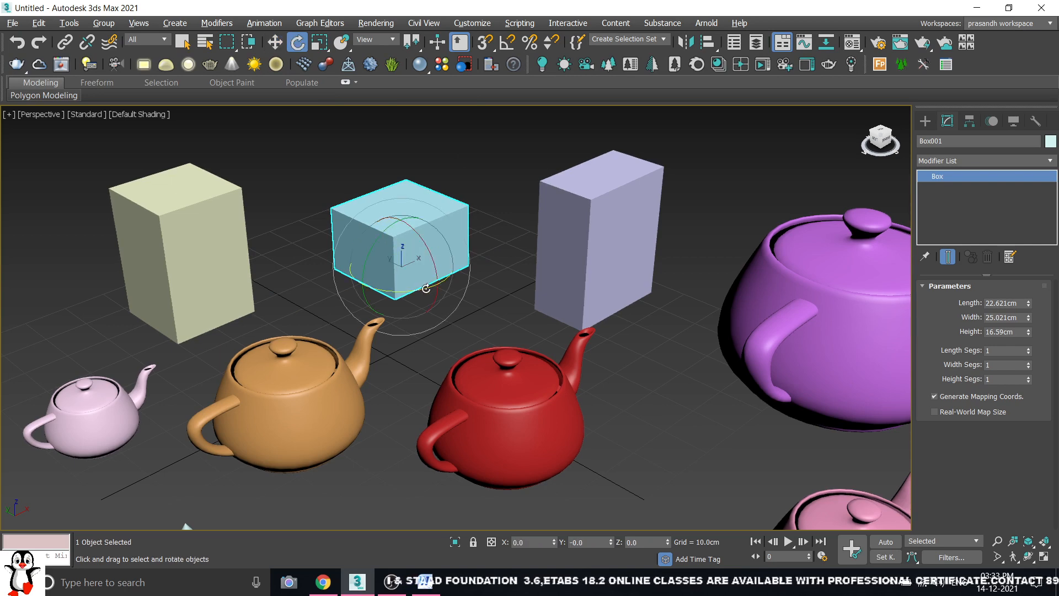
{"action": "left_click_drag", "start_coordinate": [390, 289], "coordinate": [495, 281]}
{"action": "key", "text": "r"}
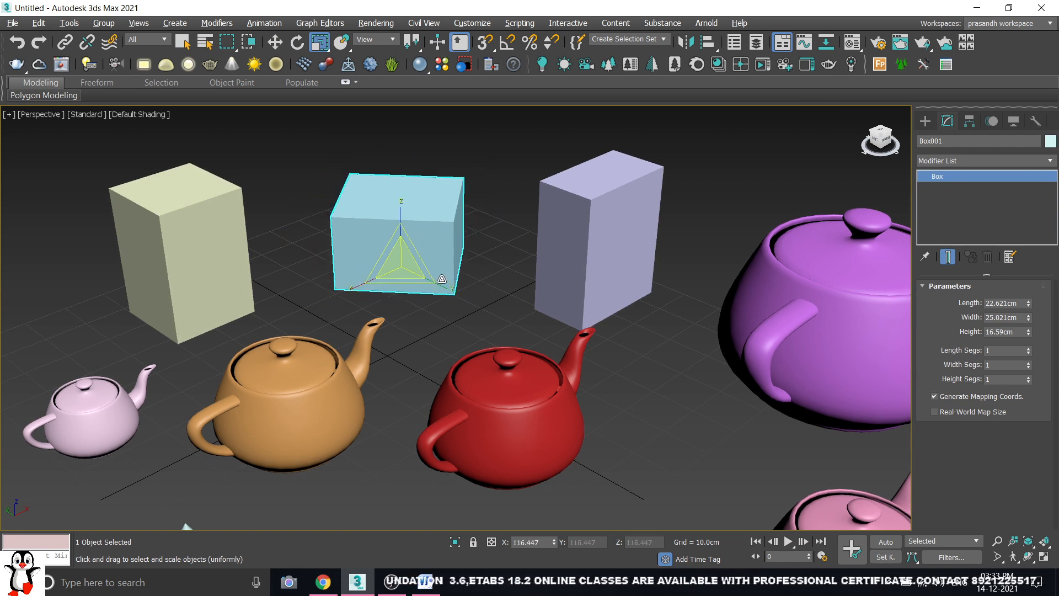
{"action": "key", "text": "e"}
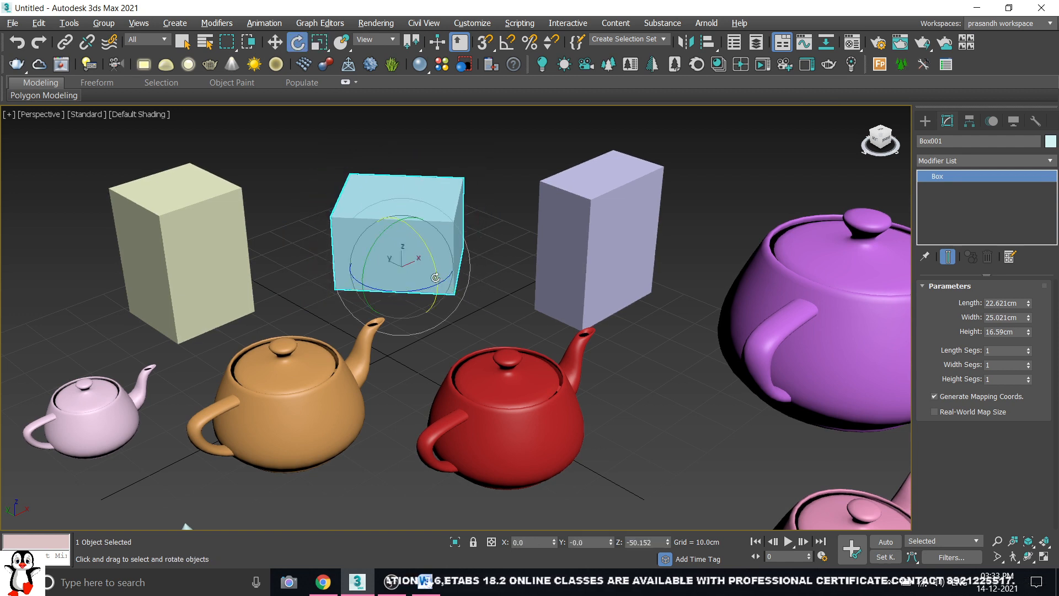
{"action": "key", "text": "w"}
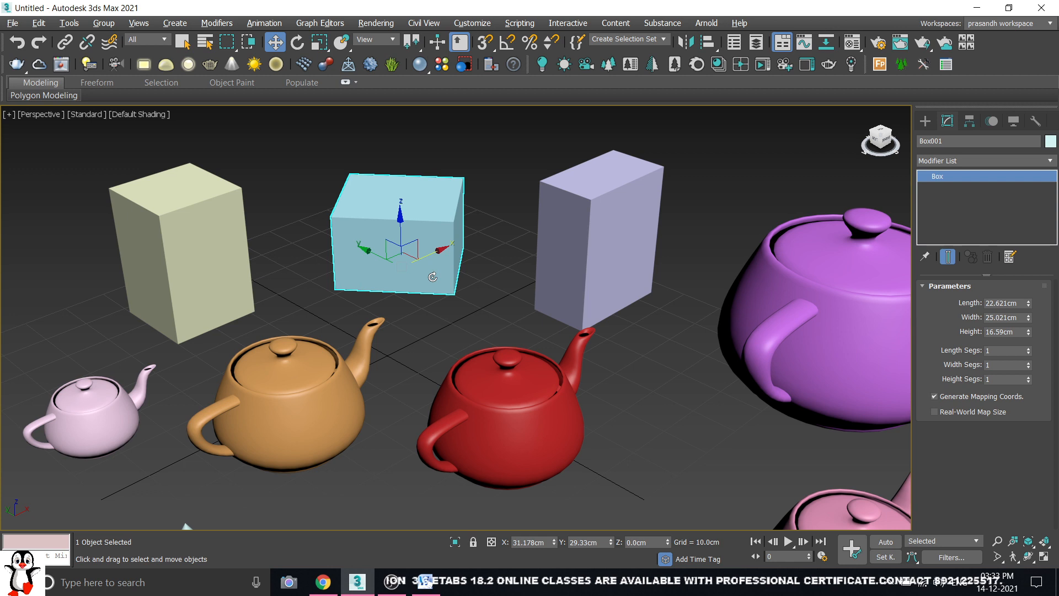
Deselect the light blue box and select it again with the Move tool to examine its gizmo
{"action": "left_click", "coordinate": [479, 282]}
{"action": "left_click", "coordinate": [402, 244]}
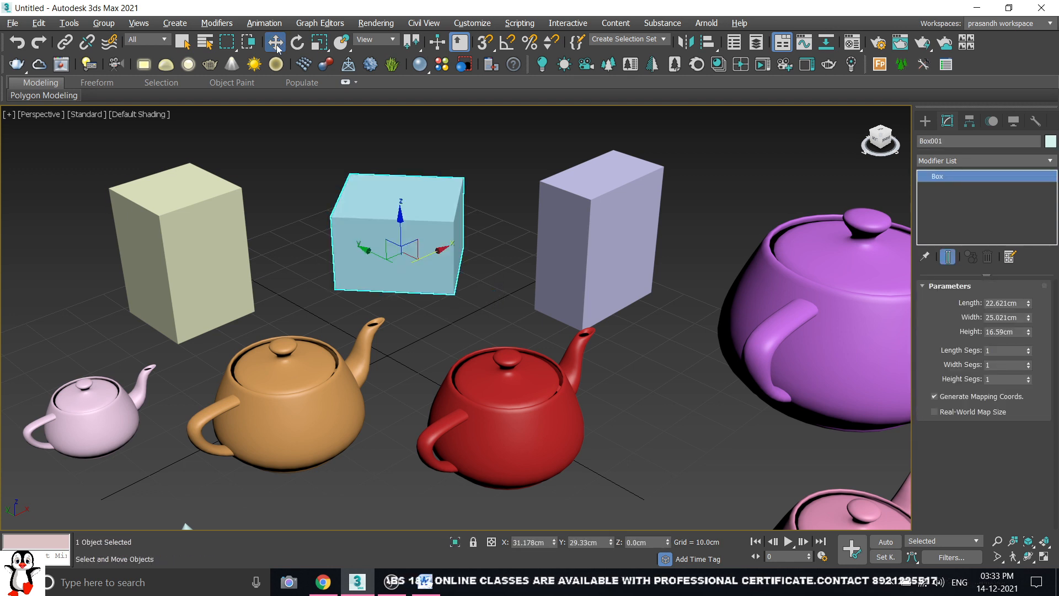
{"action": "left_click_drag", "start_coordinate": [304, 135], "coordinate": [528, 334]}
{"action": "left_click", "coordinate": [510, 320]}
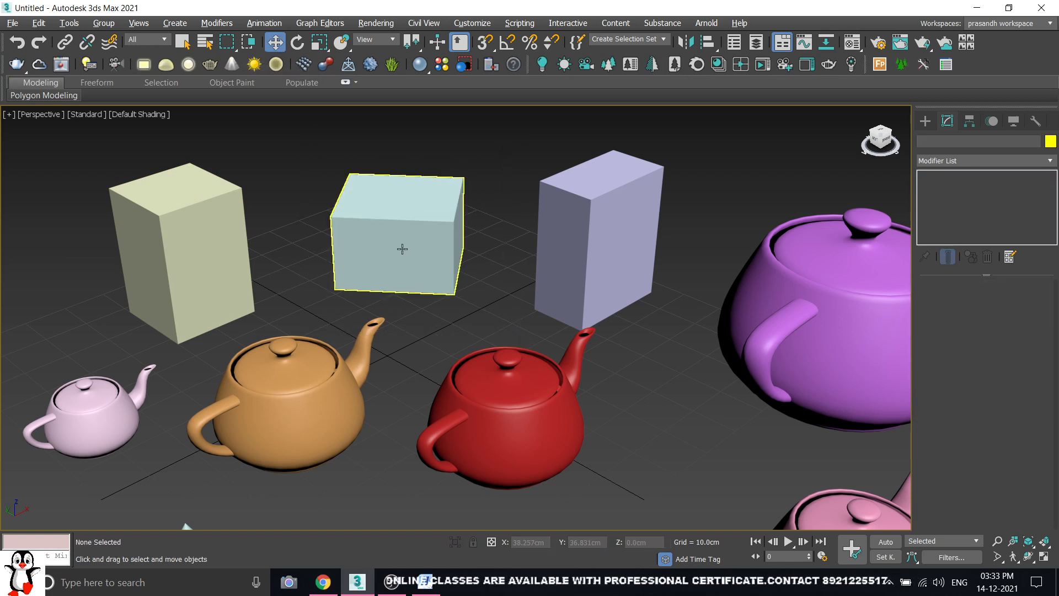
{"action": "left_click", "coordinate": [402, 249]}
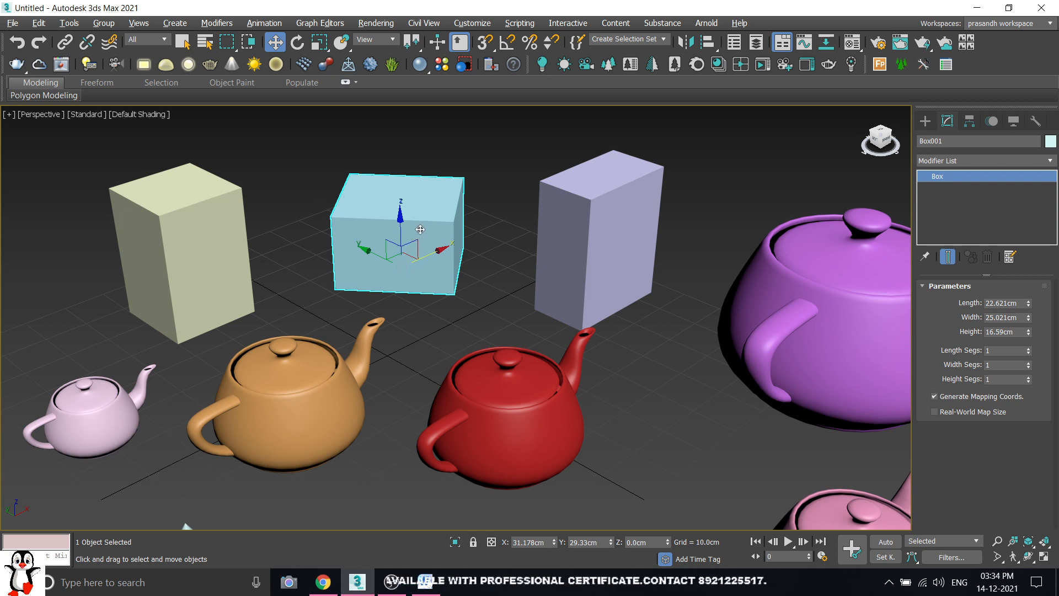
Switch the light blue box to the Rotate tool, and reselect it with the plain Select Object tool to compare gizmos
{"action": "left_click", "coordinate": [298, 42]}
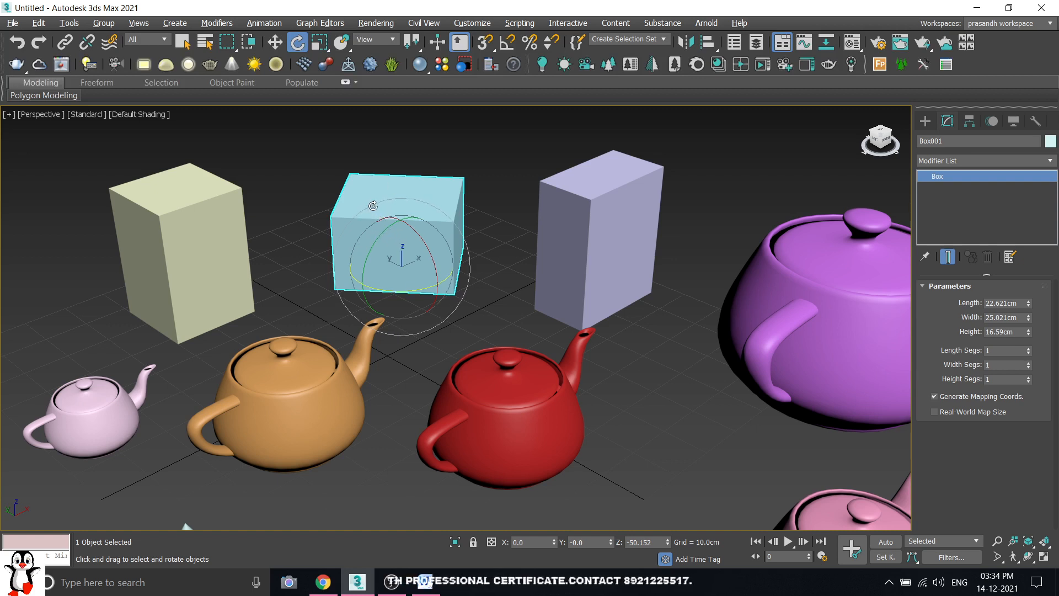
{"action": "left_click", "coordinate": [182, 42]}
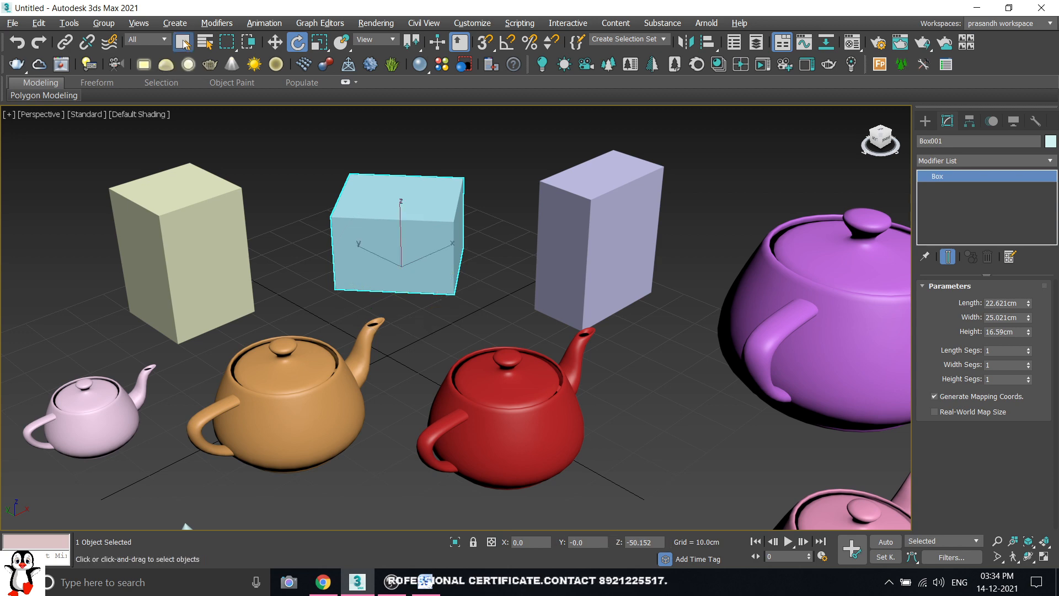
{"action": "left_click", "coordinate": [489, 179]}
{"action": "left_click", "coordinate": [445, 257]}
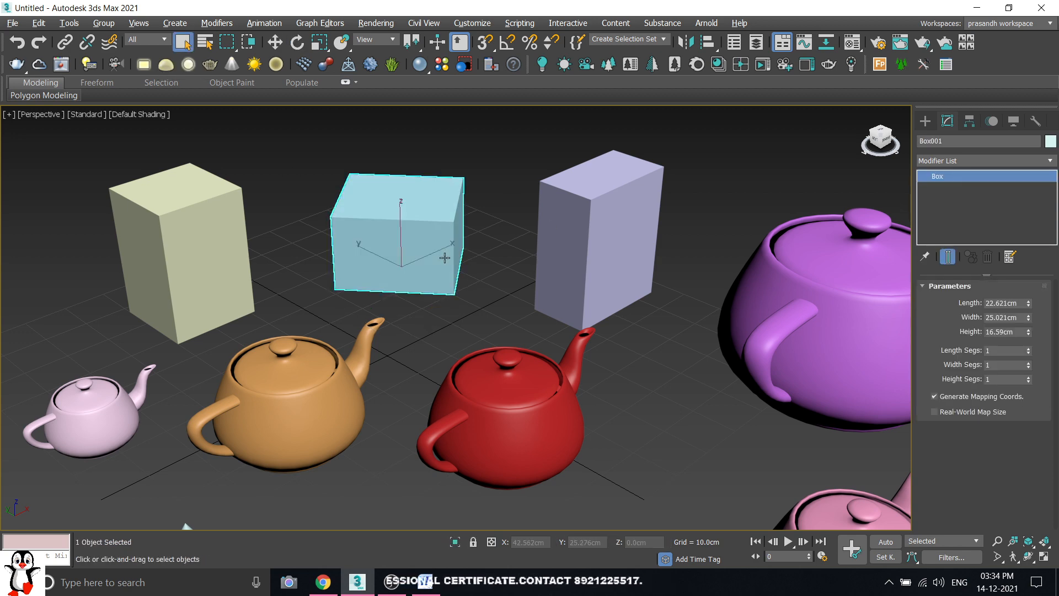
Move the light blue box about -2.3 cm along X and about -1.5 cm along Y, and deselect it
{"action": "scroll", "coordinate": [446, 276], "scroll_direction": "down", "scroll_amount": 5}
{"action": "mouse_move", "coordinate": [445, 302]}
{"action": "middle_mouse_down", "text": "alt"}
{"action": "mouse_move", "coordinate": [350, 287]}
{"action": "mouse_move", "coordinate": [432, 280]}
{"action": "mouse_move", "coordinate": [436, 292]}
{"action": "middle_mouse_up", "text": "alt"}
{"action": "scroll", "coordinate": [398, 260], "scroll_direction": "up", "scroll_amount": 3}
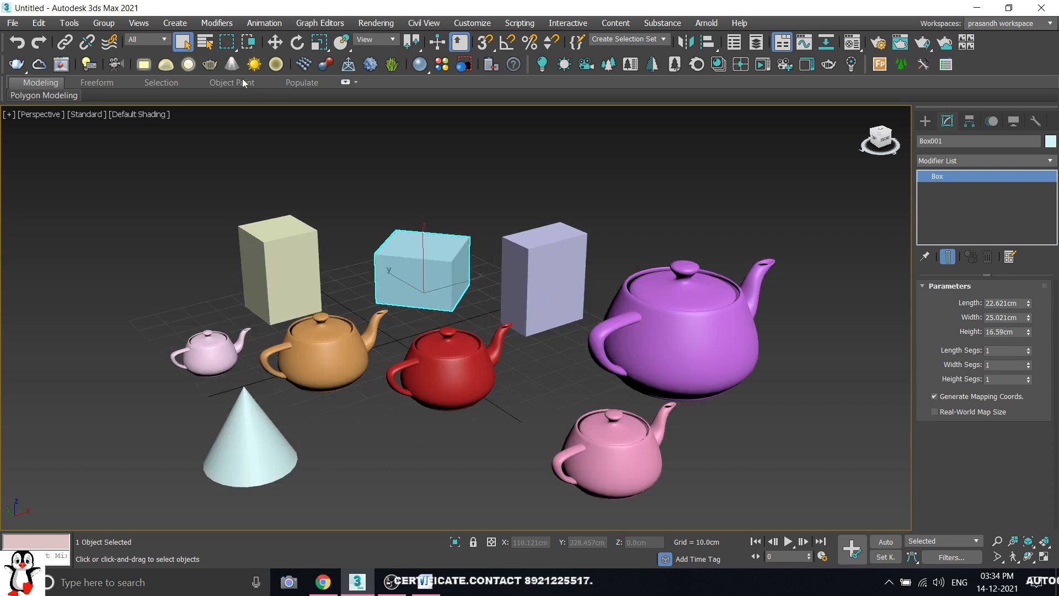
{"action": "left_click", "coordinate": [275, 42]}
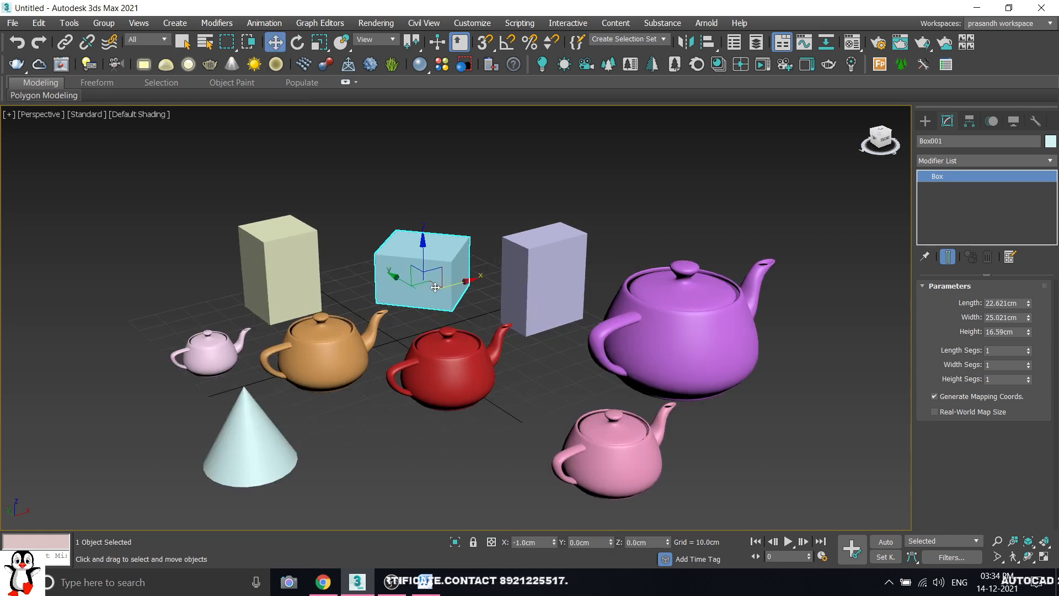
{"action": "mouse_move", "coordinate": [436, 288]}
{"action": "left_mouse_down"}
{"action": "mouse_move", "coordinate": [400, 287]}
{"action": "mouse_move", "coordinate": [432, 293]}
{"action": "mouse_move", "coordinate": [419, 293]}
{"action": "left_mouse_up"}
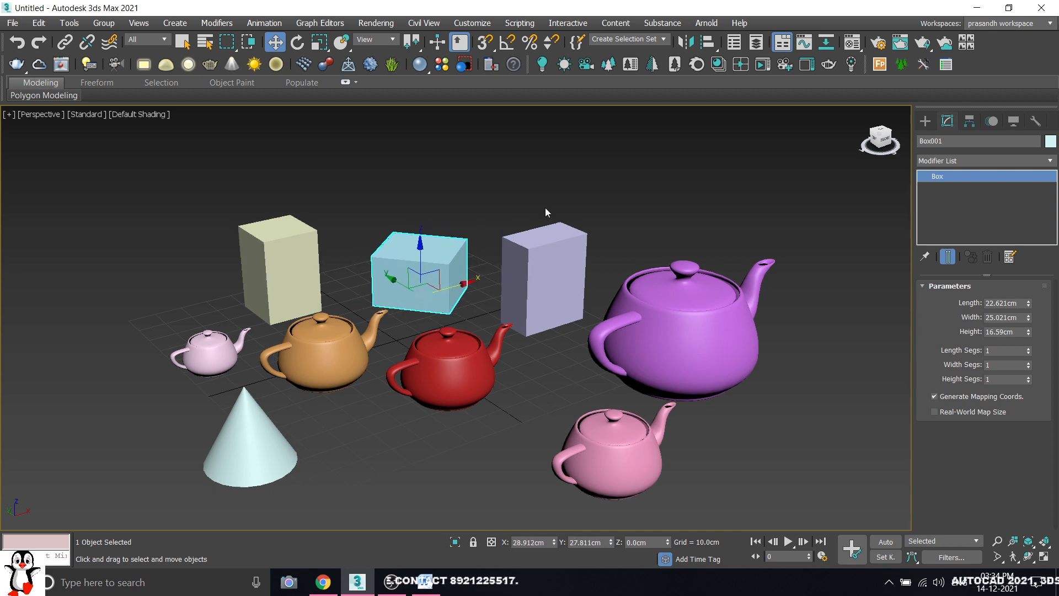
{"action": "left_click", "coordinate": [545, 208]}
Select and deselect the pale yellow box, first with the Move tool and again with the Select Object tool, to compare them
{"action": "mouse_move", "coordinate": [539, 260]}
{"action": "middle_mouse_down", "text": "alt"}
{"action": "mouse_move", "coordinate": [399, 307]}
{"action": "mouse_move", "coordinate": [536, 262]}
{"action": "middle_mouse_up", "text": "alt"}
{"action": "left_click", "coordinate": [294, 253]}
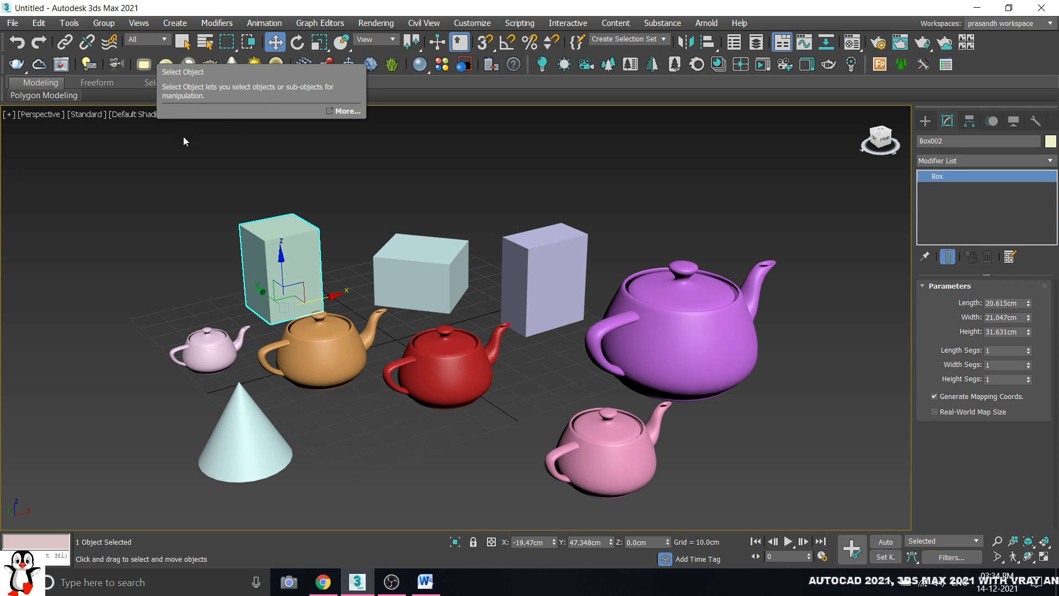
{"action": "left_click", "coordinate": [411, 174]}
{"action": "left_click", "coordinate": [277, 244]}
{"action": "left_click", "coordinate": [187, 43]}
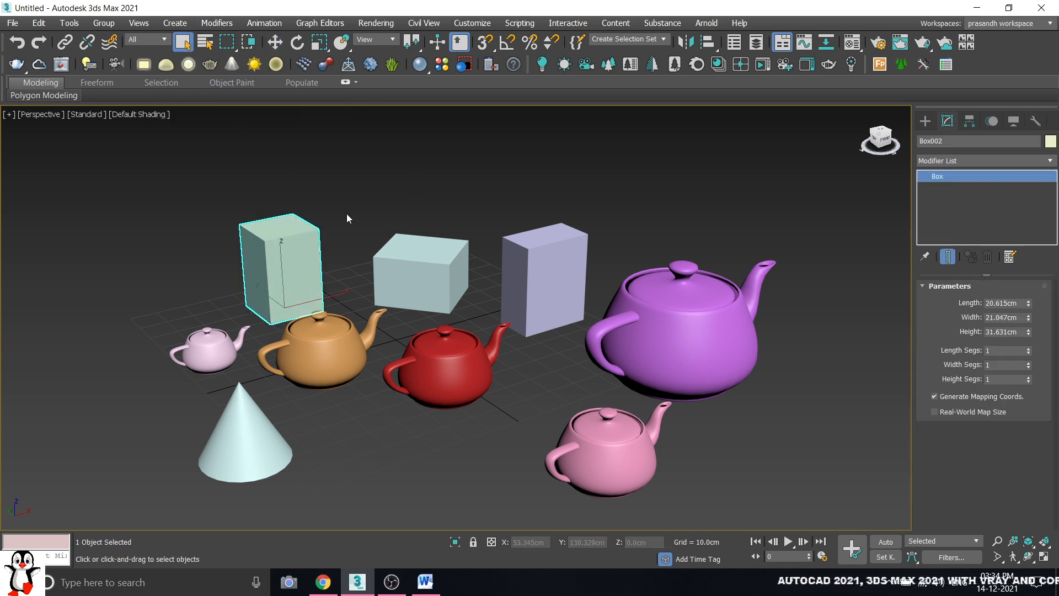
{"action": "left_click", "coordinate": [355, 219]}
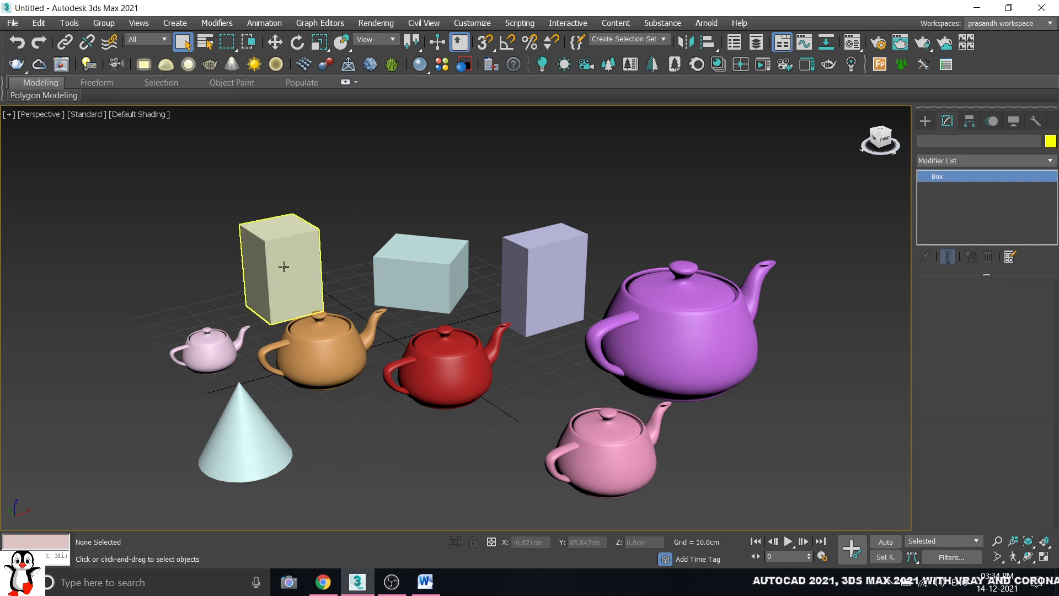
{"action": "left_click", "coordinate": [283, 264]}
{"action": "left_click", "coordinate": [349, 203]}
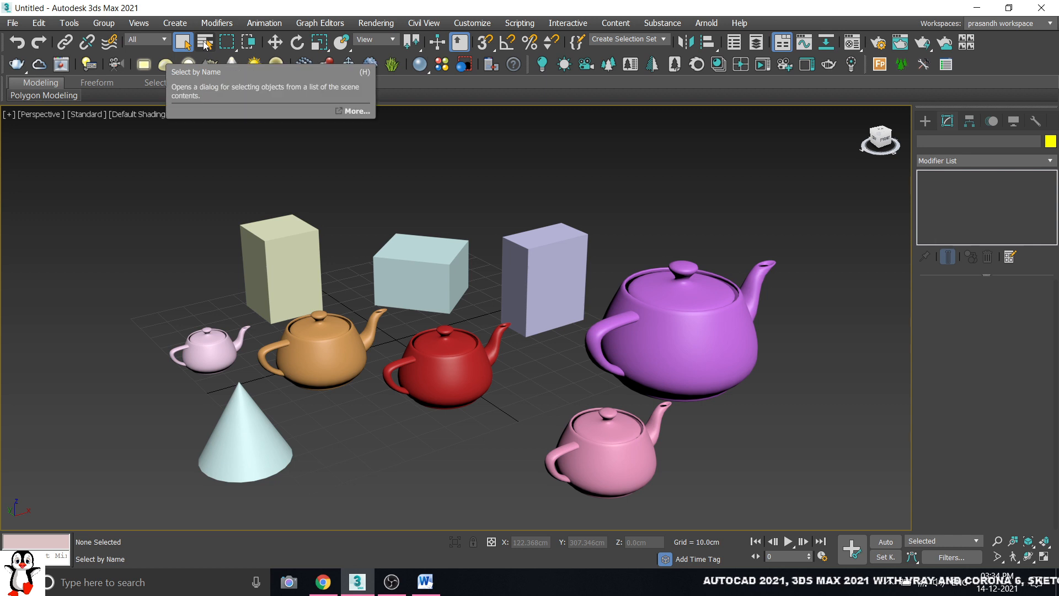
Select the large purple teapot with the whole scene in view and clear the selection
{"action": "scroll", "coordinate": [339, 246], "scroll_direction": "down", "scroll_amount": 4}
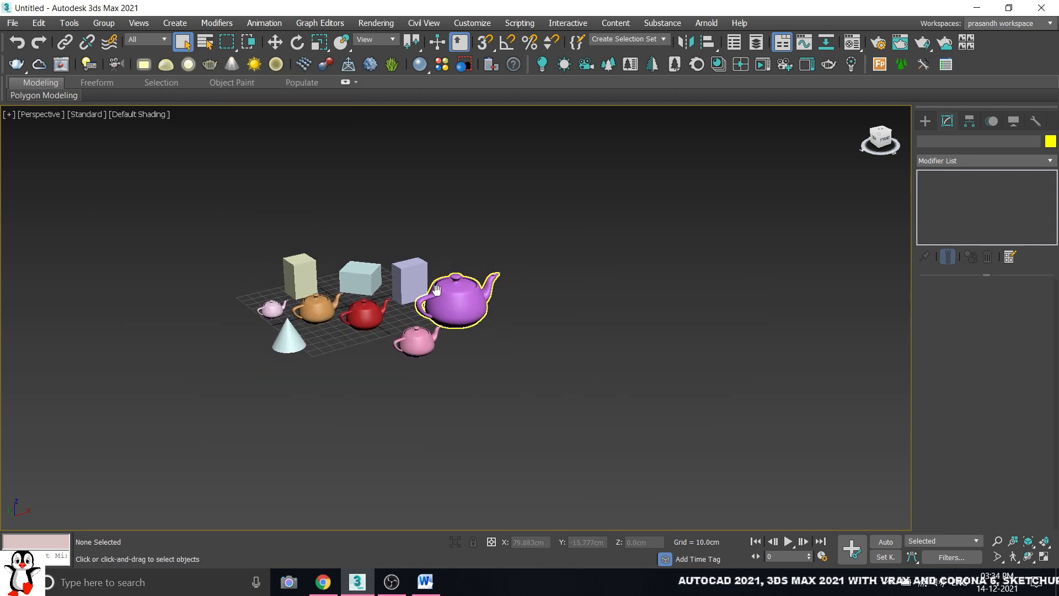
{"action": "scroll", "coordinate": [398, 327], "scroll_direction": "up", "scroll_amount": 3}
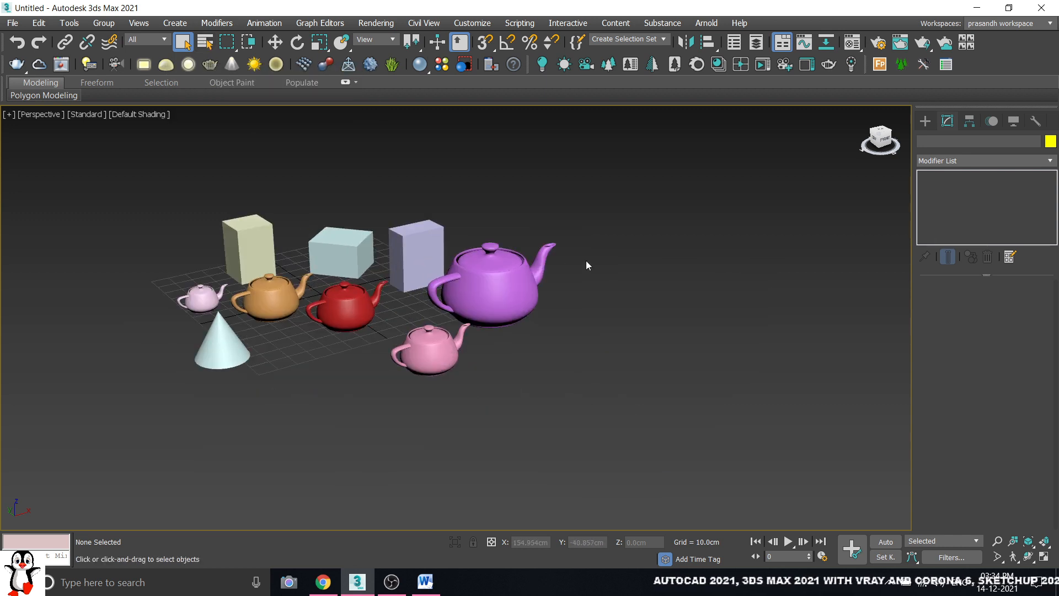
{"action": "left_click", "coordinate": [501, 297]}
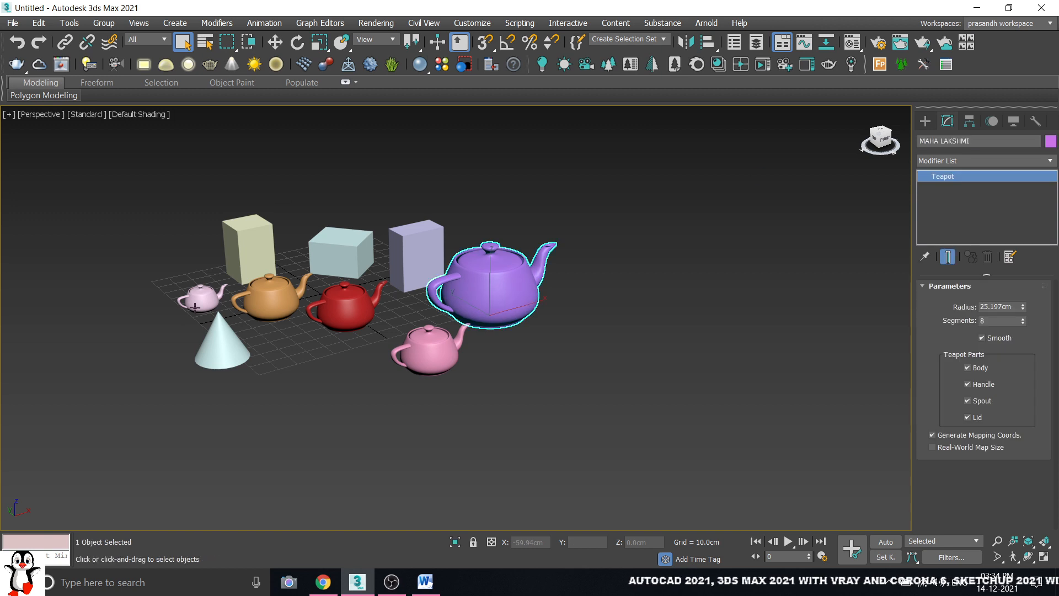
{"action": "left_click", "coordinate": [700, 230]}
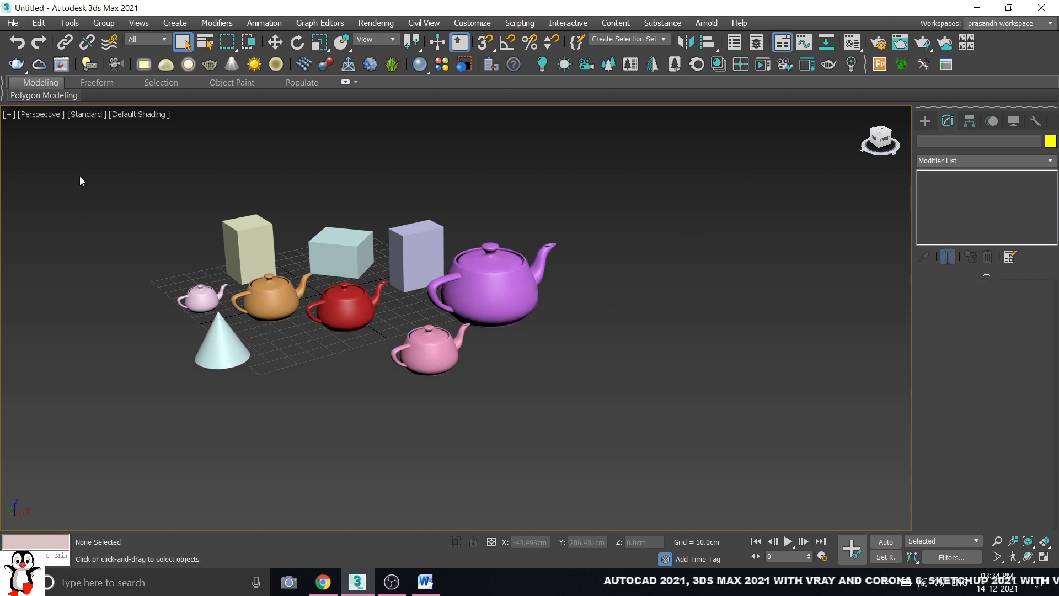
Select the red teapot and the large purple teapot in turn, clear the selection, and open the Select From Scene dialog
{"action": "left_click_drag", "start_coordinate": [678, 439], "coordinate": [680, 435]}
{"action": "left_click", "coordinate": [680, 435]}
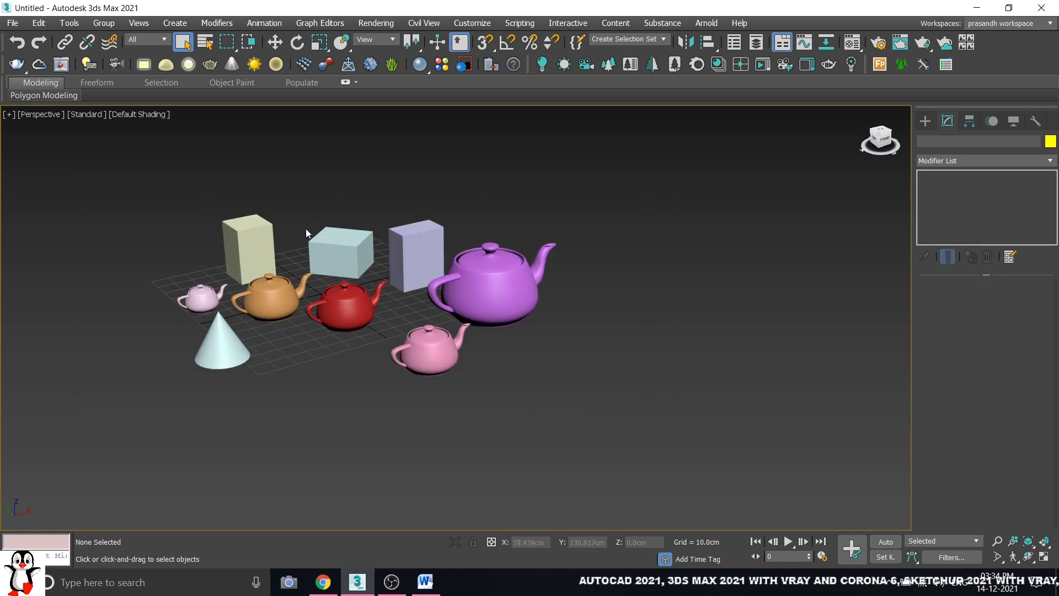
{"action": "left_click", "coordinate": [356, 295]}
{"action": "left_click", "coordinate": [502, 284]}
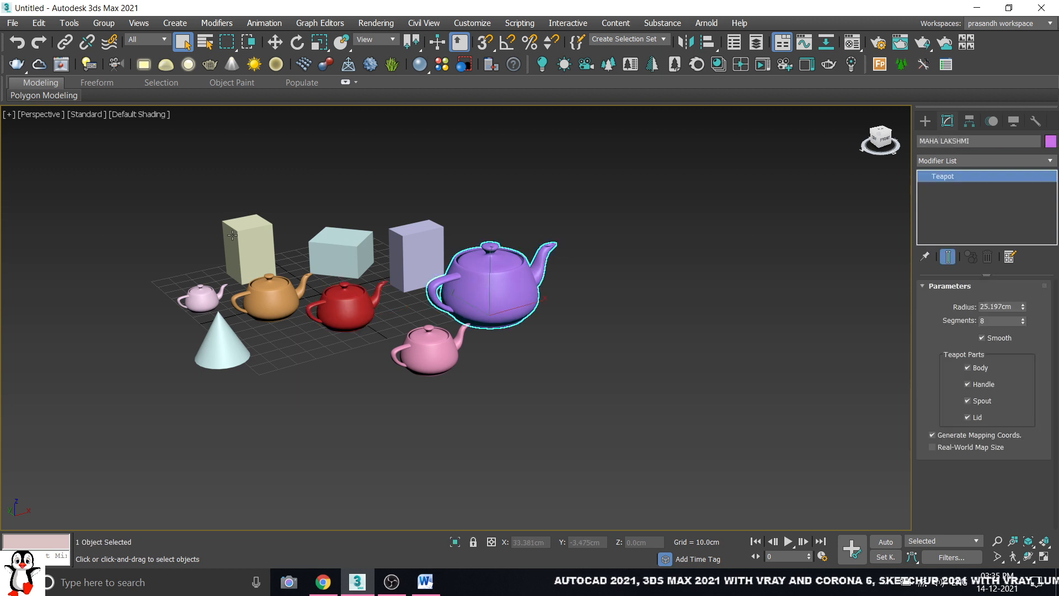
{"action": "left_click", "coordinate": [781, 217]}
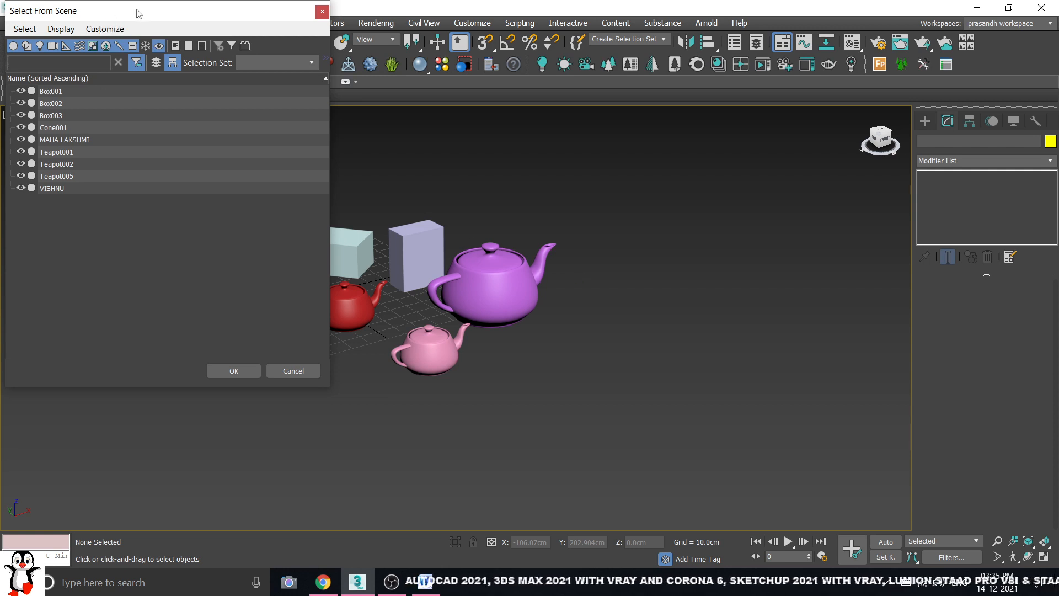
Move the Select From Scene dialog so the object list and the scene objects can be compared
{"action": "left_click_drag", "start_coordinate": [139, 12], "coordinate": [749, 73]}
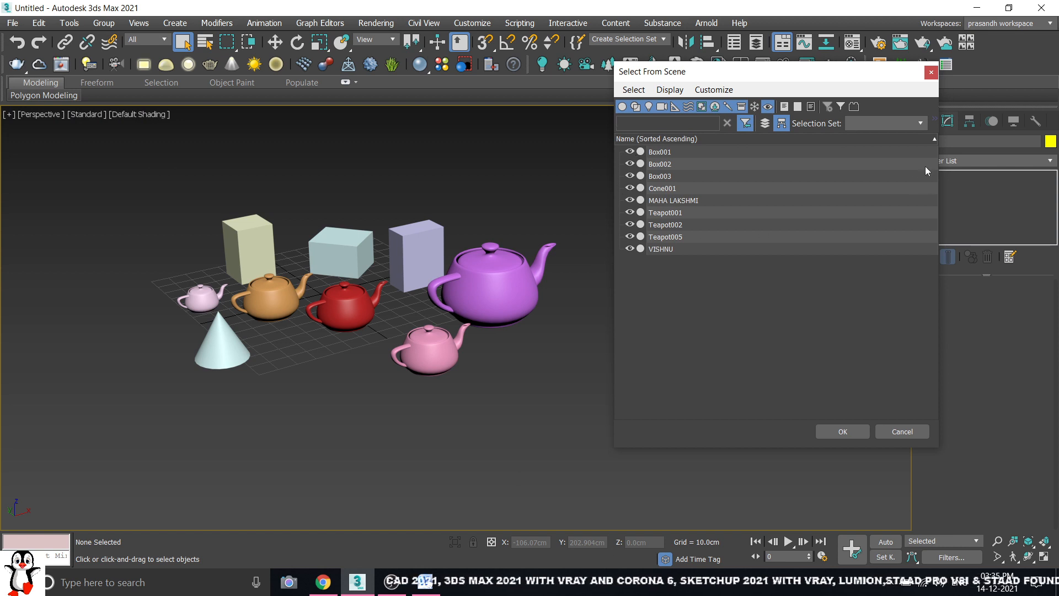
{"action": "left_click_drag", "start_coordinate": [727, 76], "coordinate": [694, 69]}
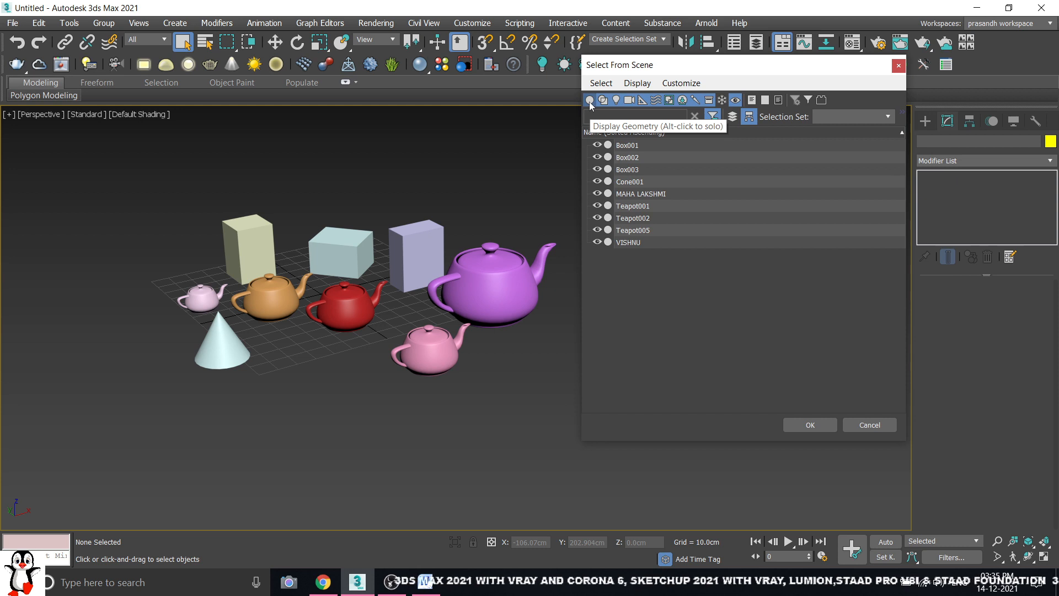
{"action": "left_click_drag", "start_coordinate": [709, 65], "coordinate": [541, 73]}
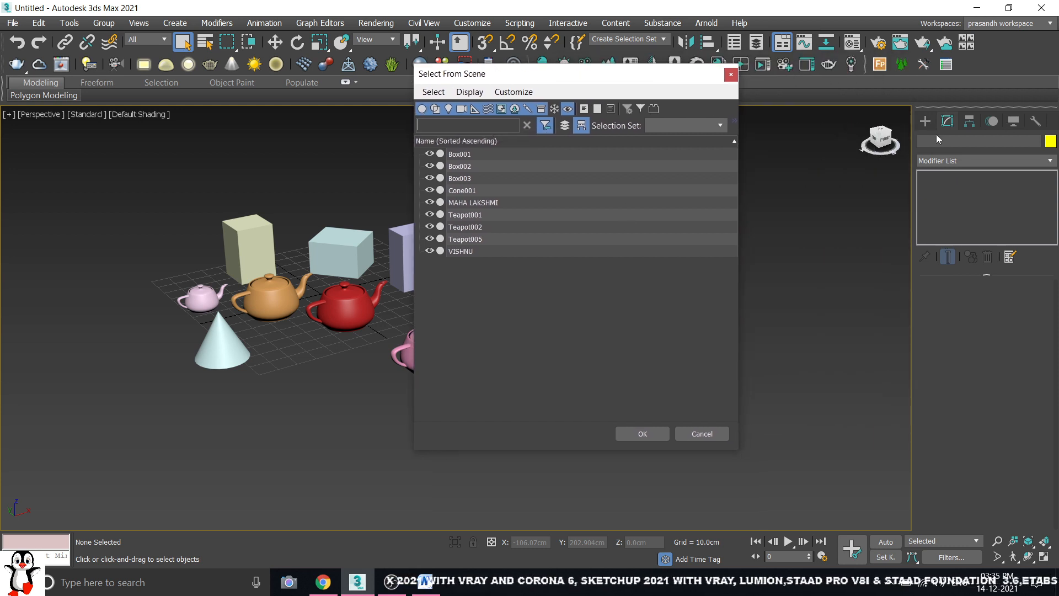
Toggle the Geometry display filter off and on in the Select From Scene dialog, and close it without selecting anything
{"action": "left_click", "coordinate": [425, 108]}
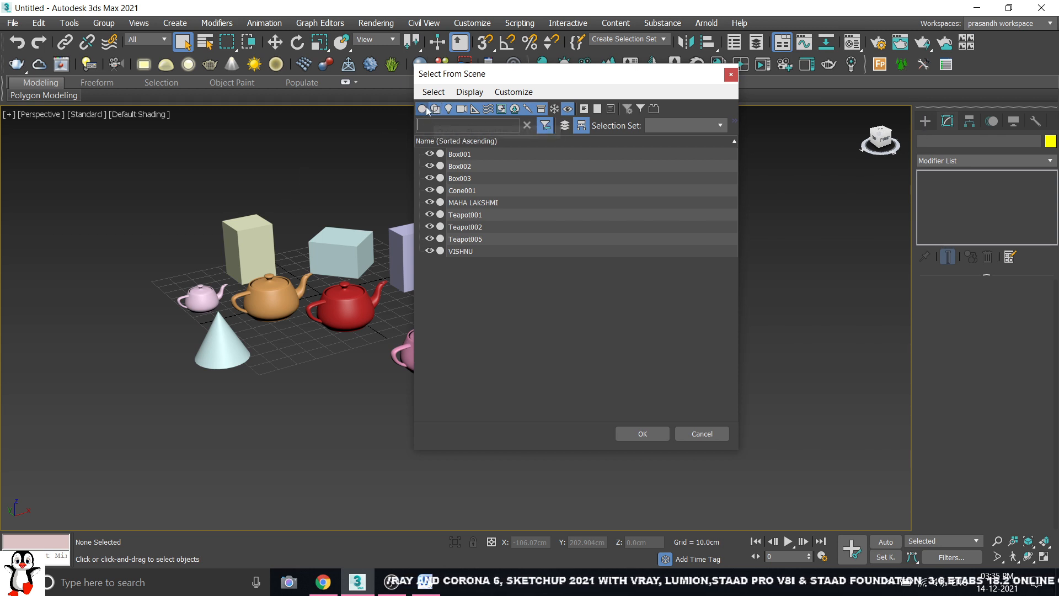
{"action": "left_click", "coordinate": [424, 108]}
{"action": "left_click_drag", "start_coordinate": [526, 79], "coordinate": [690, 68]}
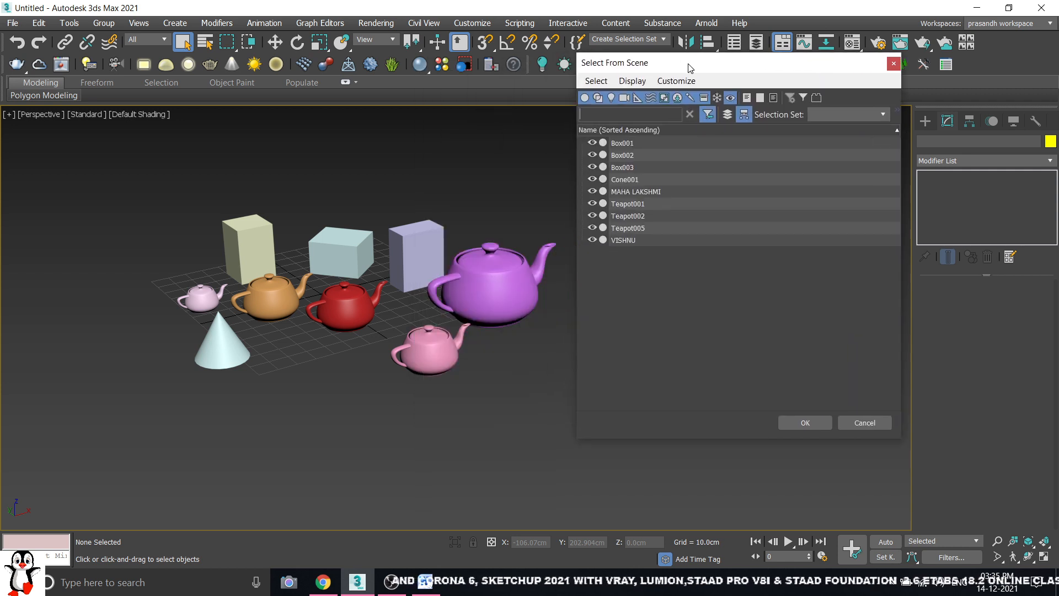
{"action": "left_click", "coordinate": [585, 98]}
{"action": "left_click", "coordinate": [585, 98]}
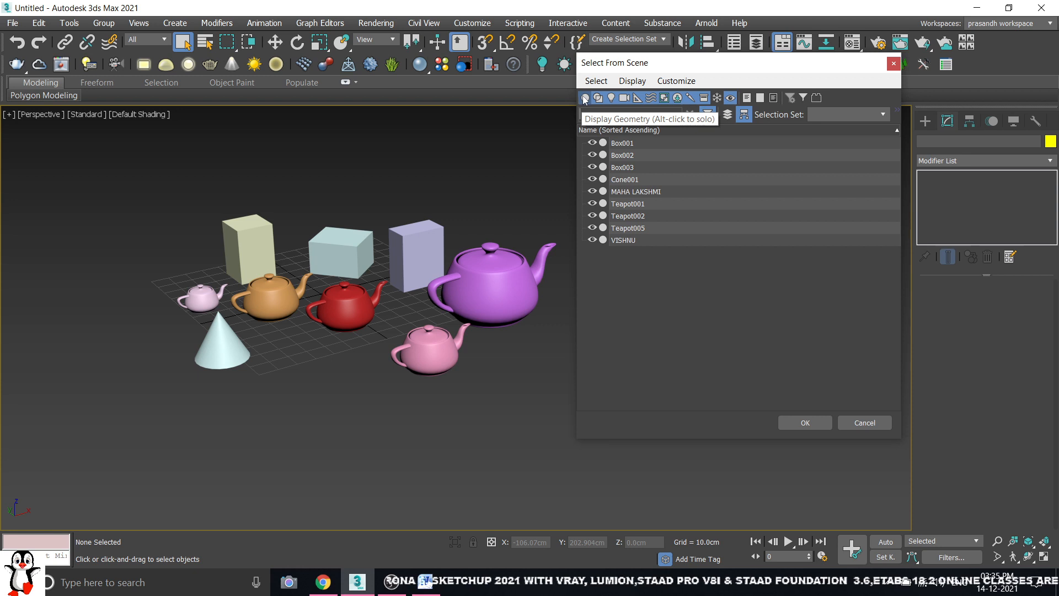
{"action": "left_click", "coordinate": [585, 98]}
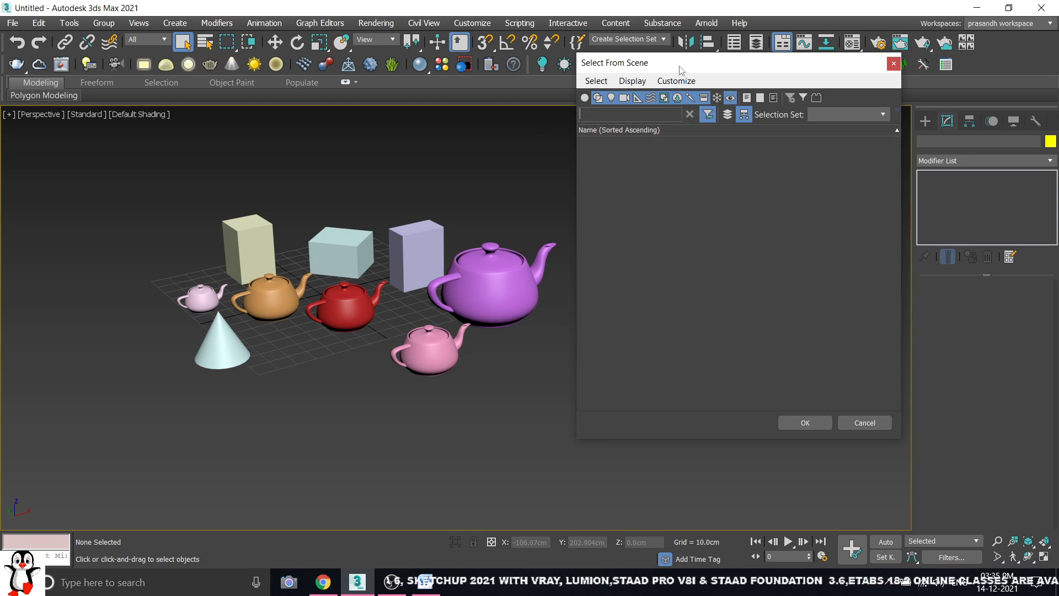
{"action": "left_click_drag", "start_coordinate": [679, 66], "coordinate": [722, 63]}
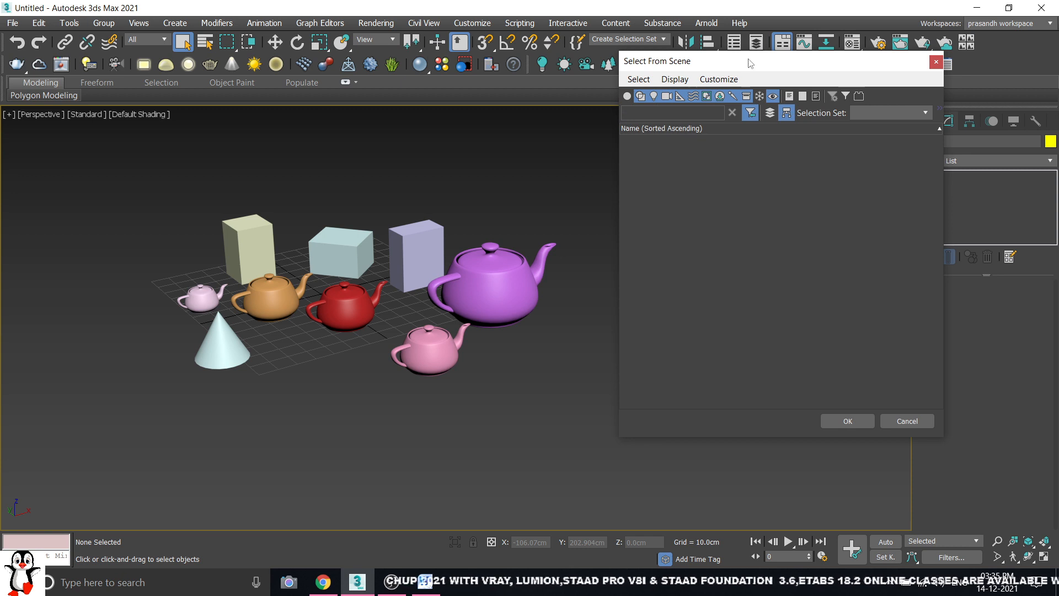
{"action": "left_click_drag", "start_coordinate": [750, 62], "coordinate": [684, 59]}
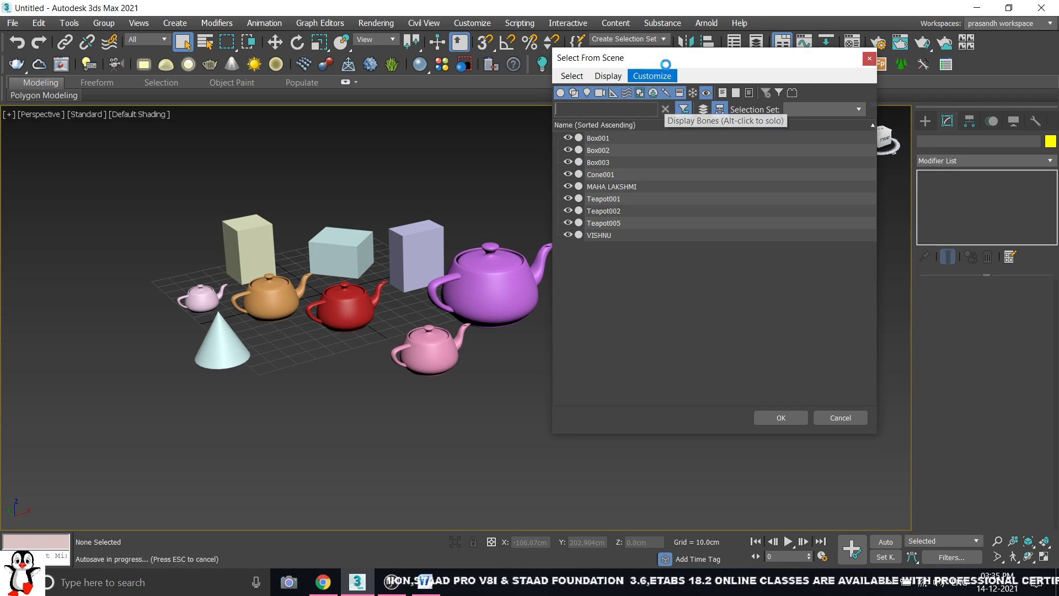
{"action": "left_click_drag", "start_coordinate": [670, 64], "coordinate": [551, 76]}
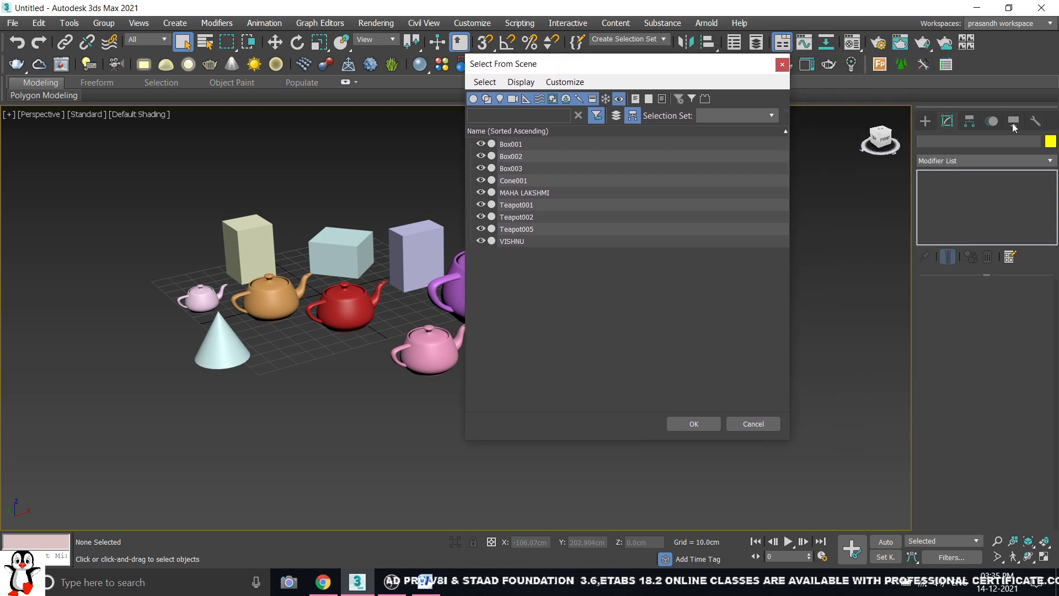
{"action": "left_click_drag", "start_coordinate": [543, 72], "coordinate": [714, 71]}
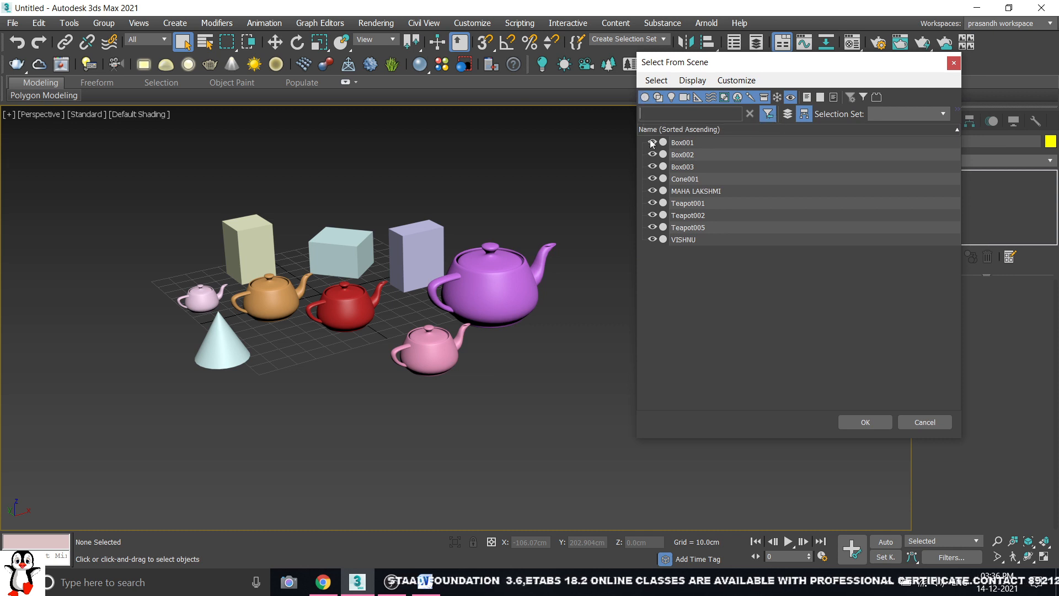
{"action": "left_click", "coordinate": [954, 63]}
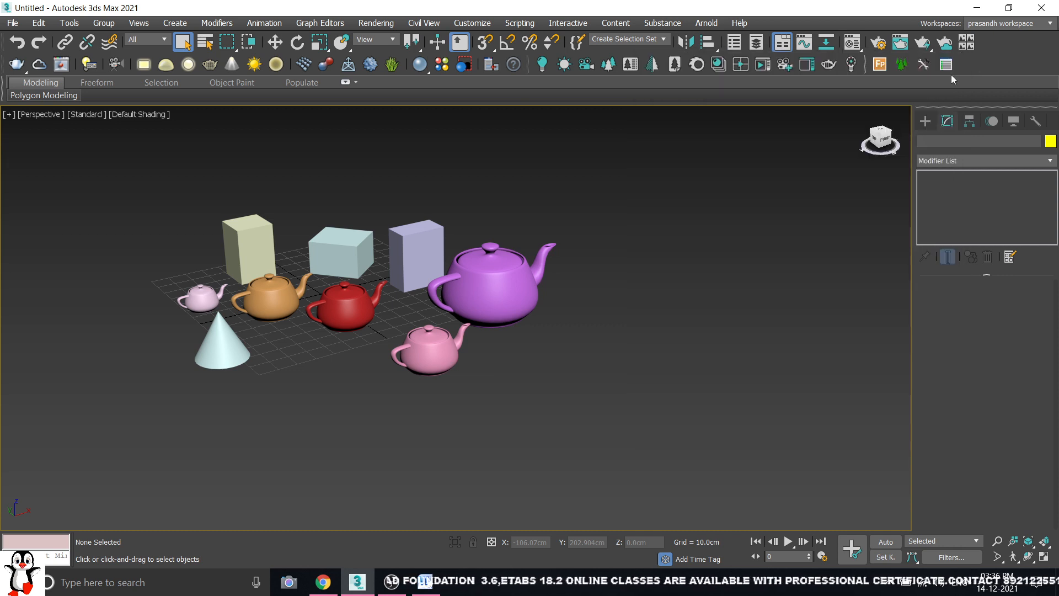
Draw a rectangle spline about 67 cm long and 113 cm wide beside the large purple teapot
{"action": "left_click", "coordinate": [925, 121]}
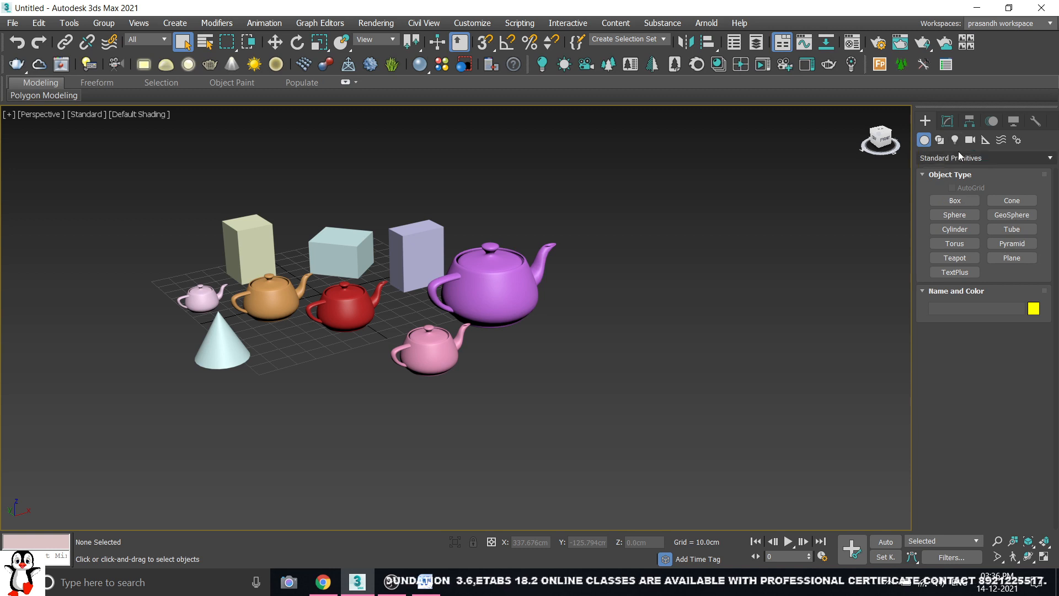
{"action": "left_click", "coordinate": [944, 141]}
{"action": "left_click", "coordinate": [1015, 211]}
{"action": "left_click_drag", "start_coordinate": [701, 261], "coordinate": [635, 349]}
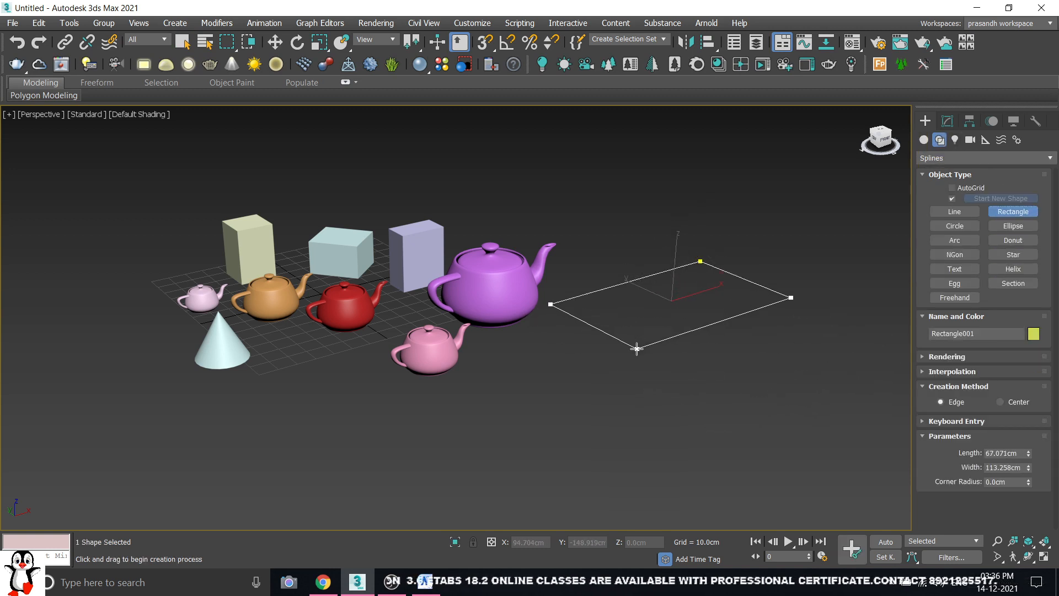
Draw a circle spline with a radius of about 21.7 cm in front of the rectangle, and deselect it
{"action": "left_click_drag", "start_coordinate": [767, 408], "coordinate": [795, 422]}
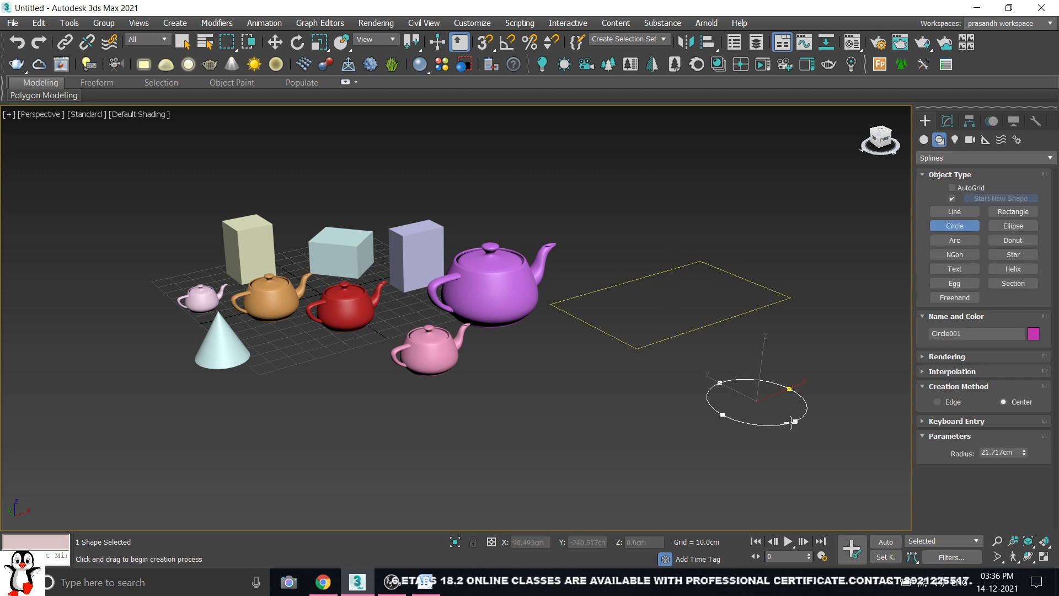
{"action": "right_click", "coordinate": [813, 210]}
{"action": "left_click", "coordinate": [837, 254]}
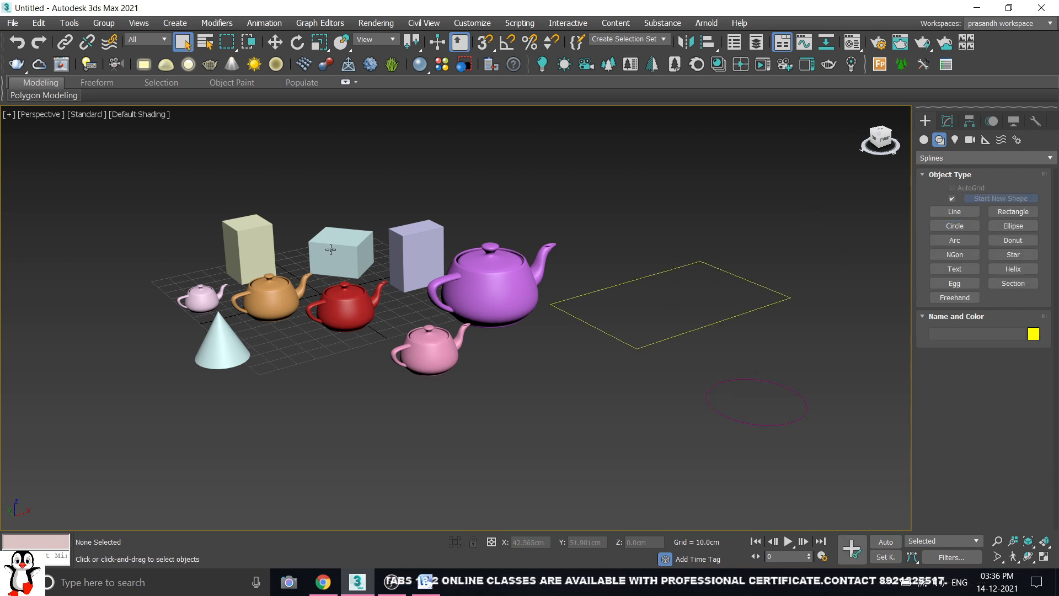
{"action": "left_click_drag", "start_coordinate": [543, 452], "coordinate": [547, 449]}
{"action": "left_click", "coordinate": [589, 219]}
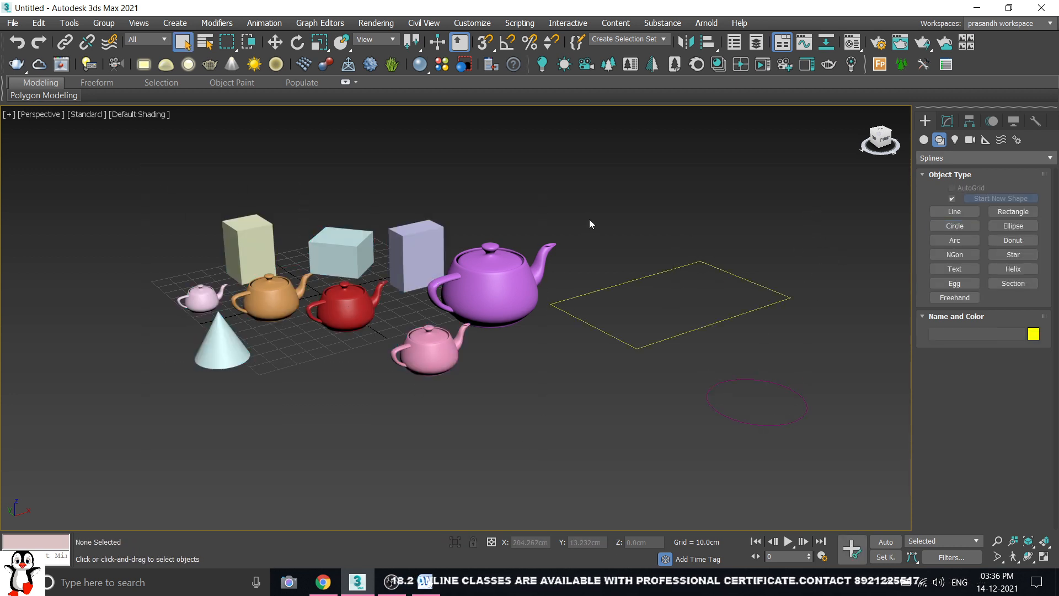
Reopen the Select From Scene dialog and toggle the Shapes display filter off and on to compare the object list
{"action": "left_click", "coordinate": [202, 44]}
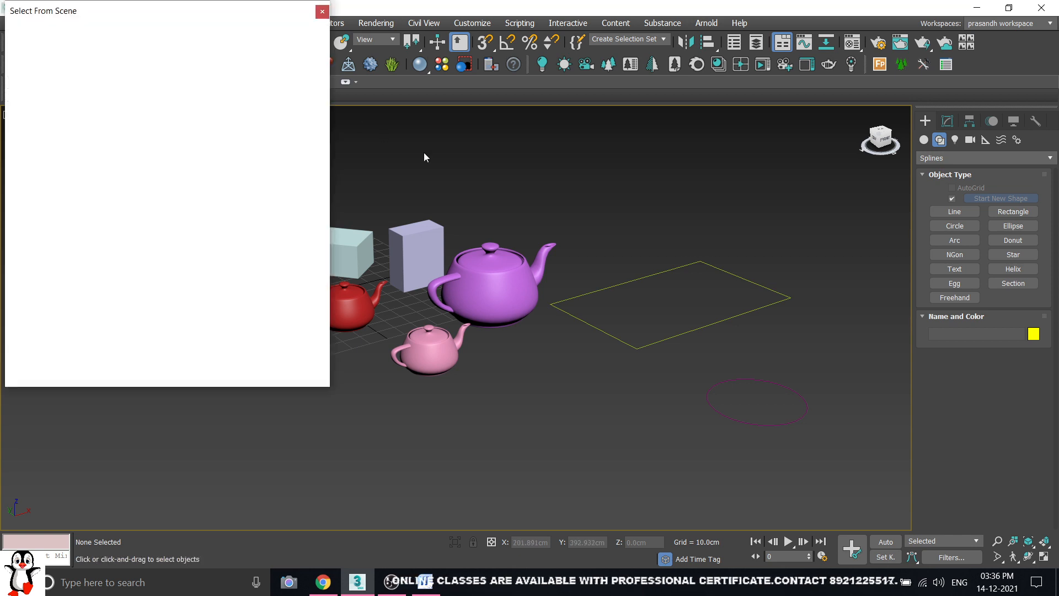
{"action": "left_click_drag", "start_coordinate": [104, 14], "coordinate": [883, 56]}
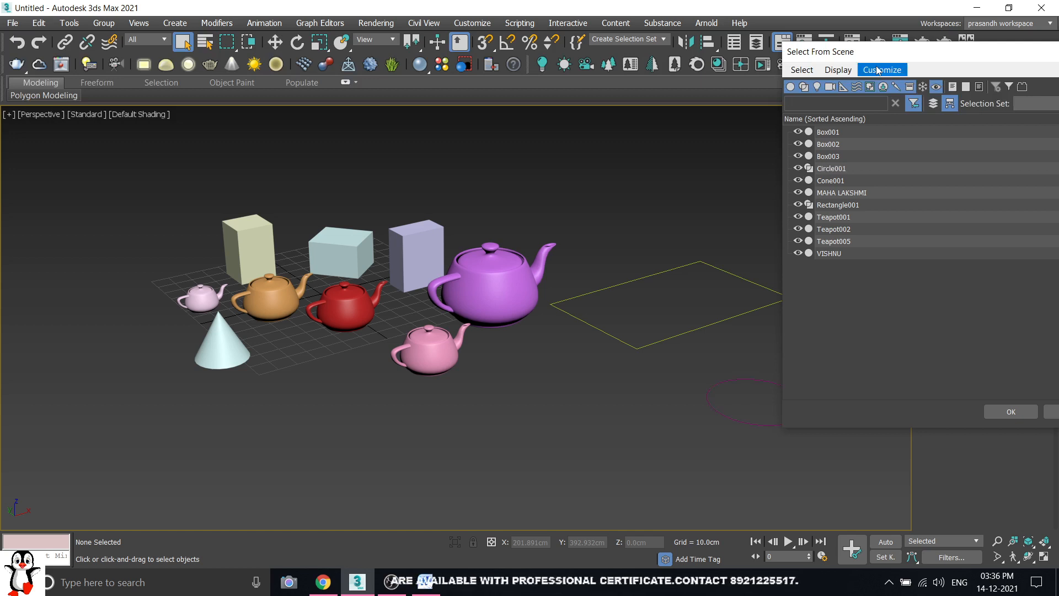
{"action": "left_click_drag", "start_coordinate": [882, 55], "coordinate": [147, 125]}
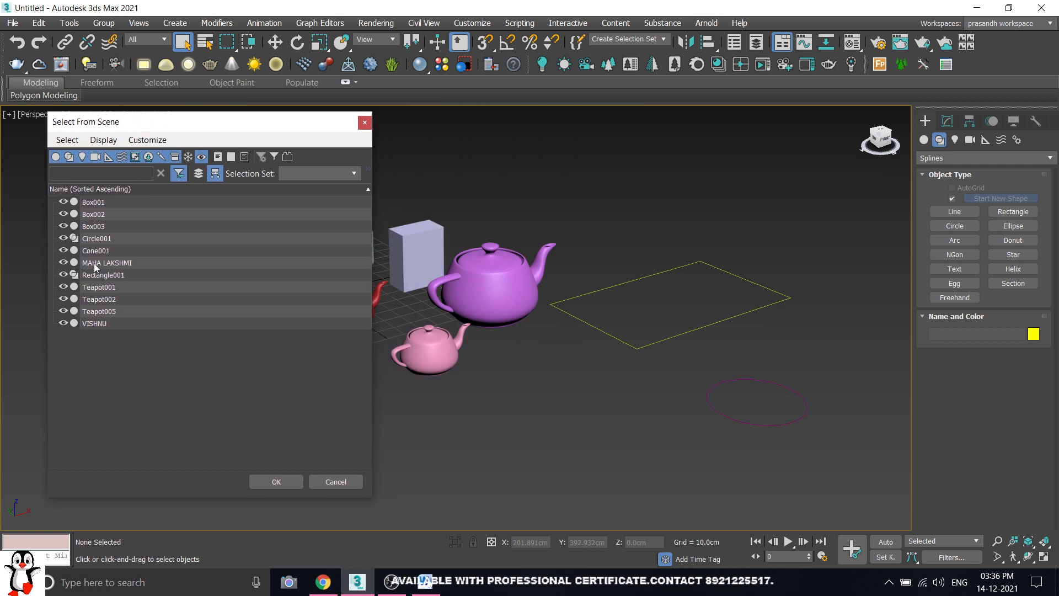
{"action": "left_click", "coordinate": [68, 157]}
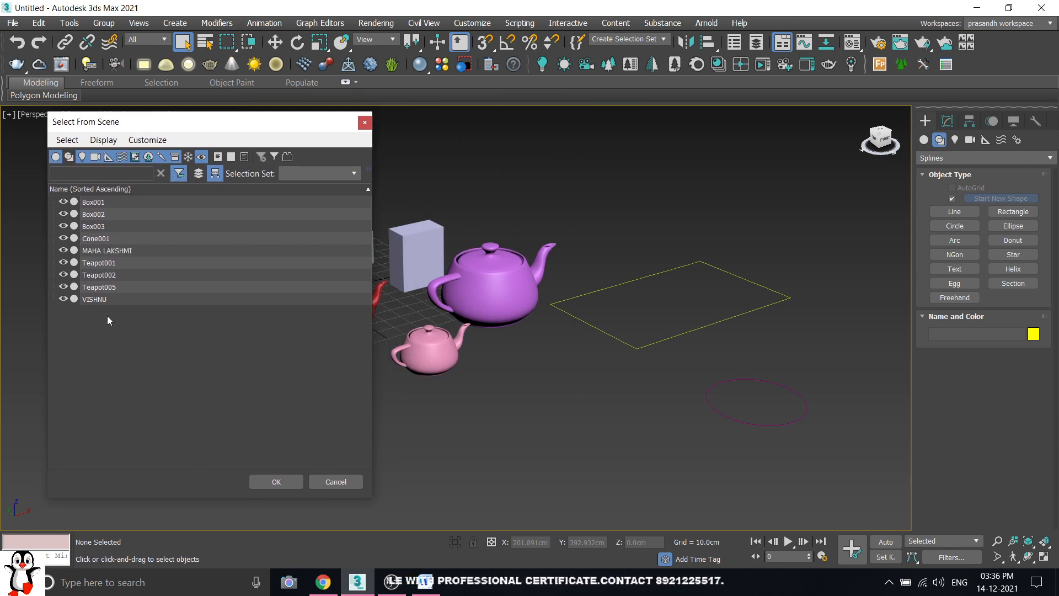
{"action": "left_click", "coordinate": [68, 157]}
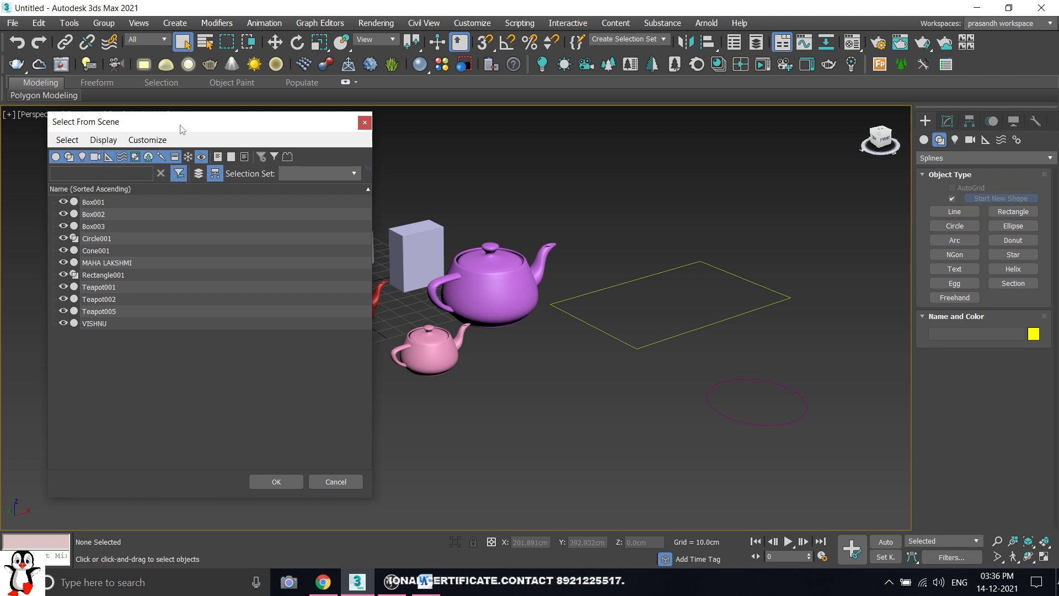
Move the dialog clear of the scene objects, select Box001 by name, and clear the selection
{"action": "left_click_drag", "start_coordinate": [194, 119], "coordinate": [184, 95]}
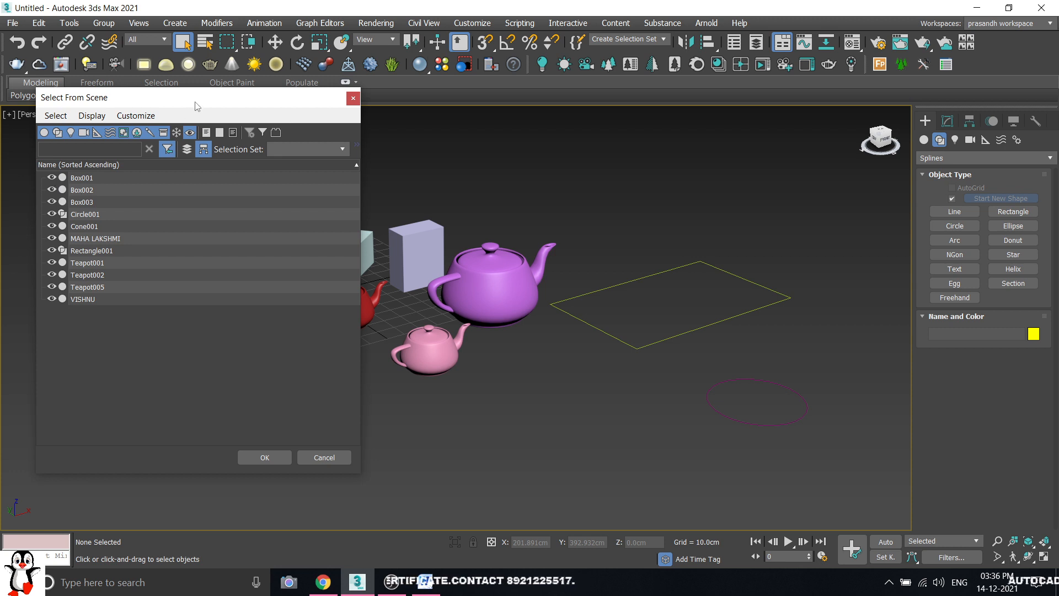
{"action": "left_click_drag", "start_coordinate": [194, 102], "coordinate": [734, 118]}
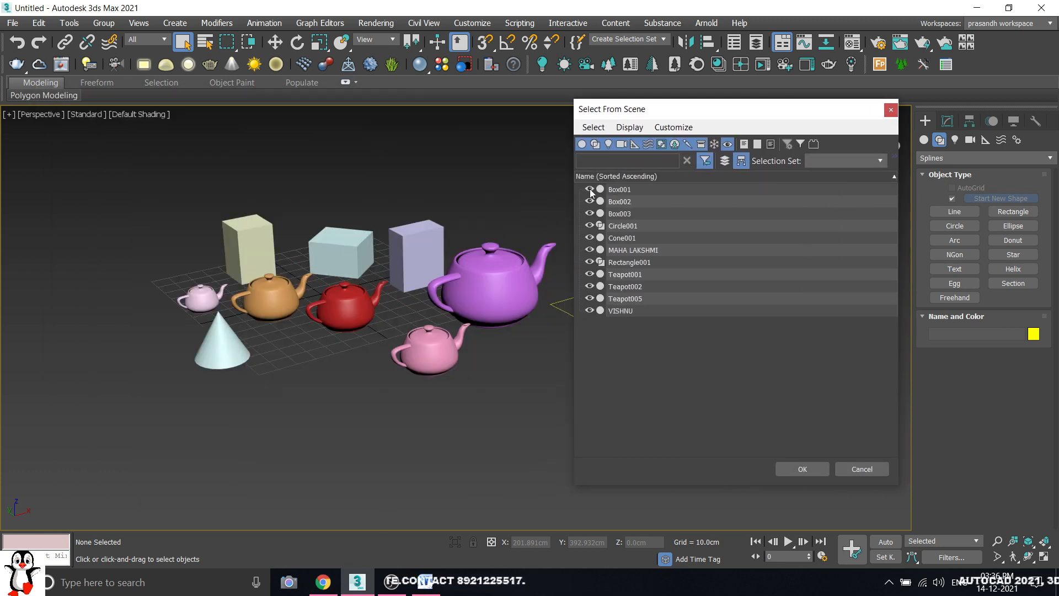
{"action": "double_click", "coordinate": [643, 190]}
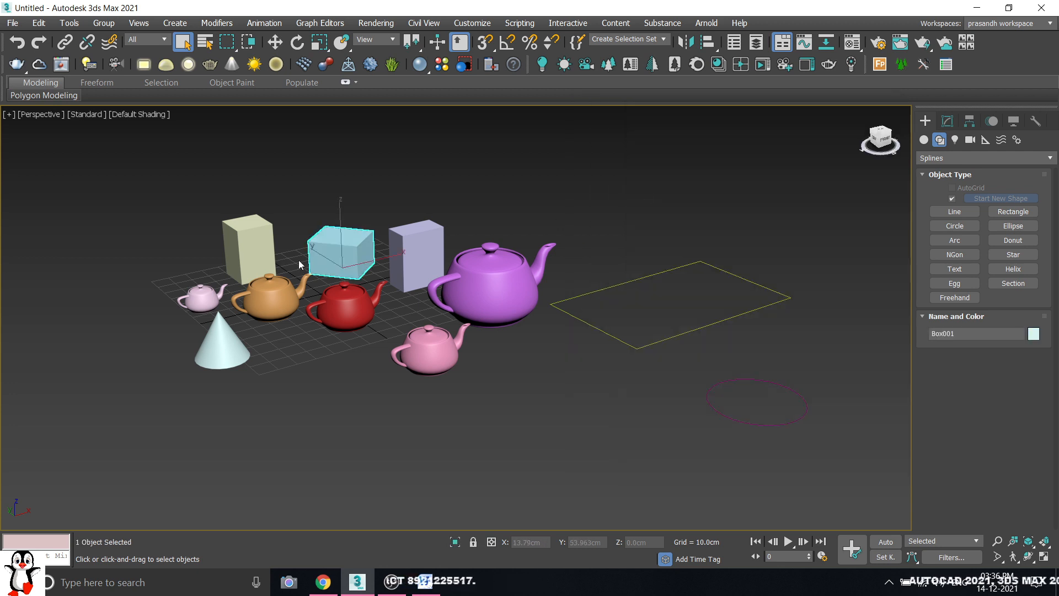
{"action": "left_click", "coordinate": [585, 212]}
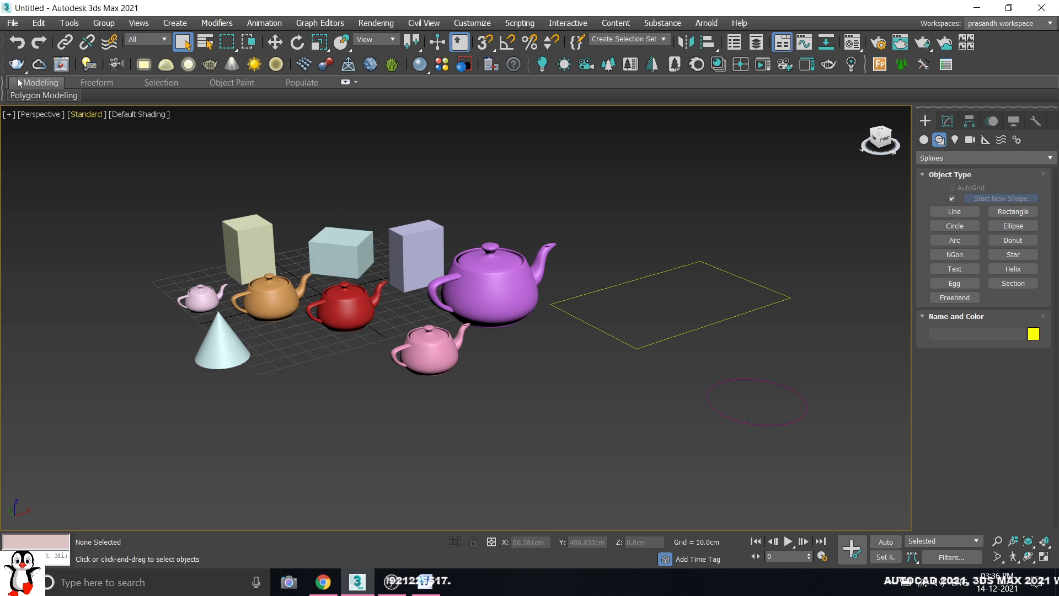
Select the large purple teapot by its name in the Select From Scene dialog, and clear the selection
{"action": "left_click", "coordinate": [203, 43]}
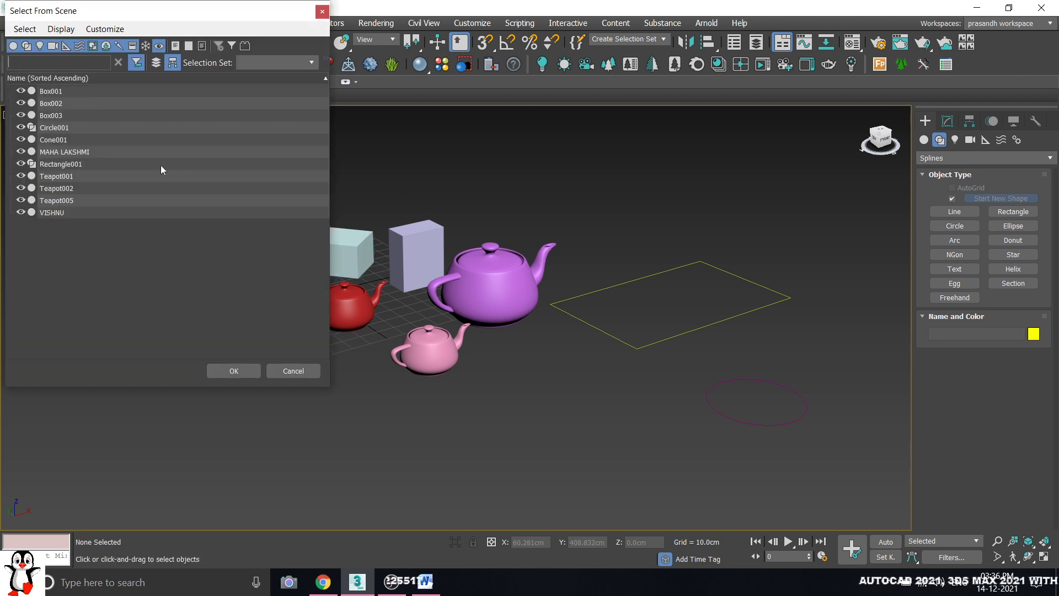
{"action": "left_click_drag", "start_coordinate": [152, 16], "coordinate": [765, 85]}
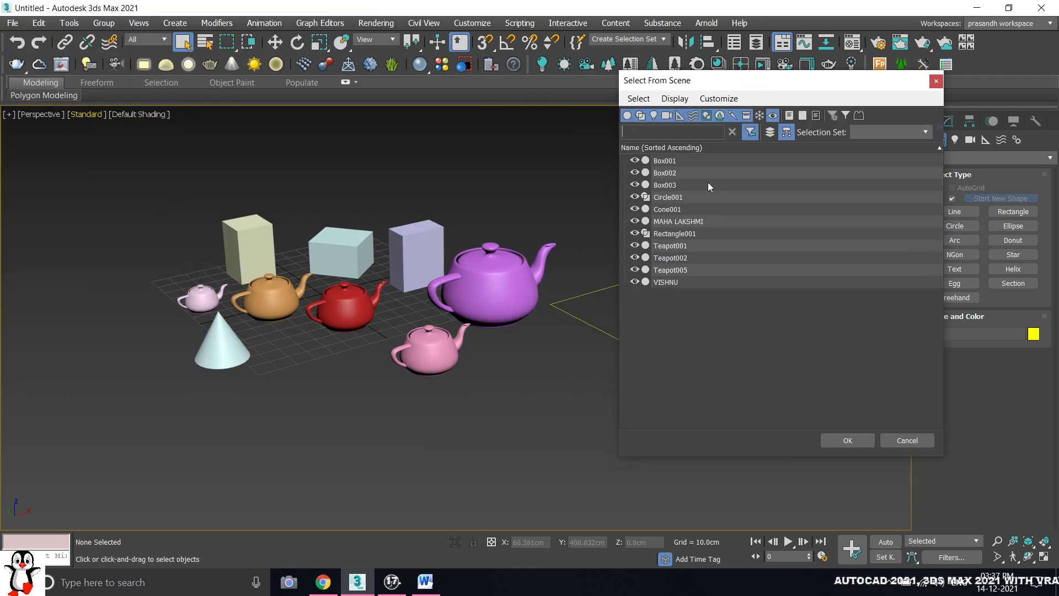
{"action": "left_click", "coordinate": [693, 221]}
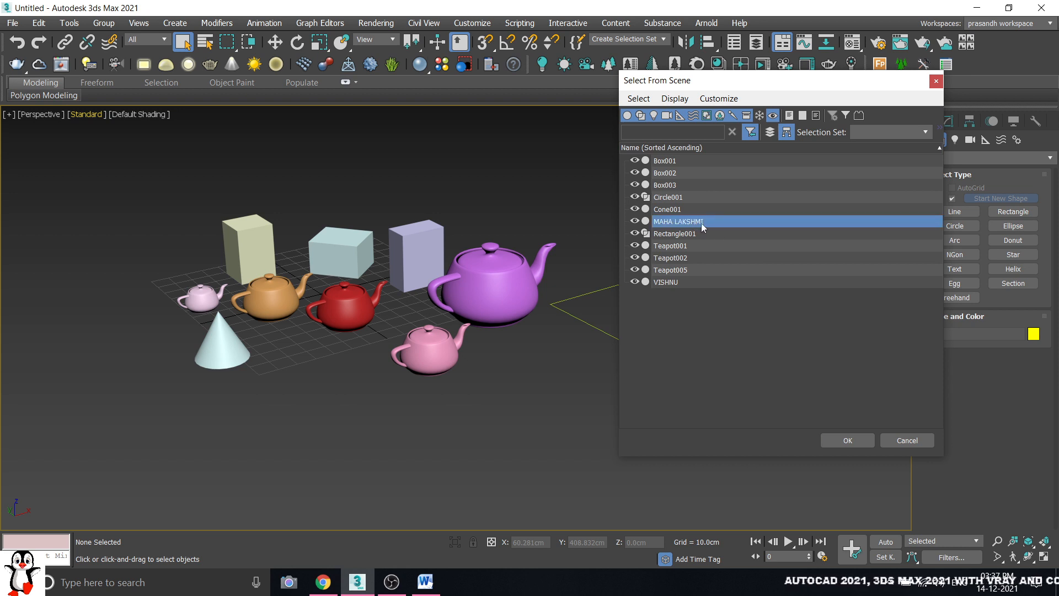
{"action": "double_click", "coordinate": [701, 223]}
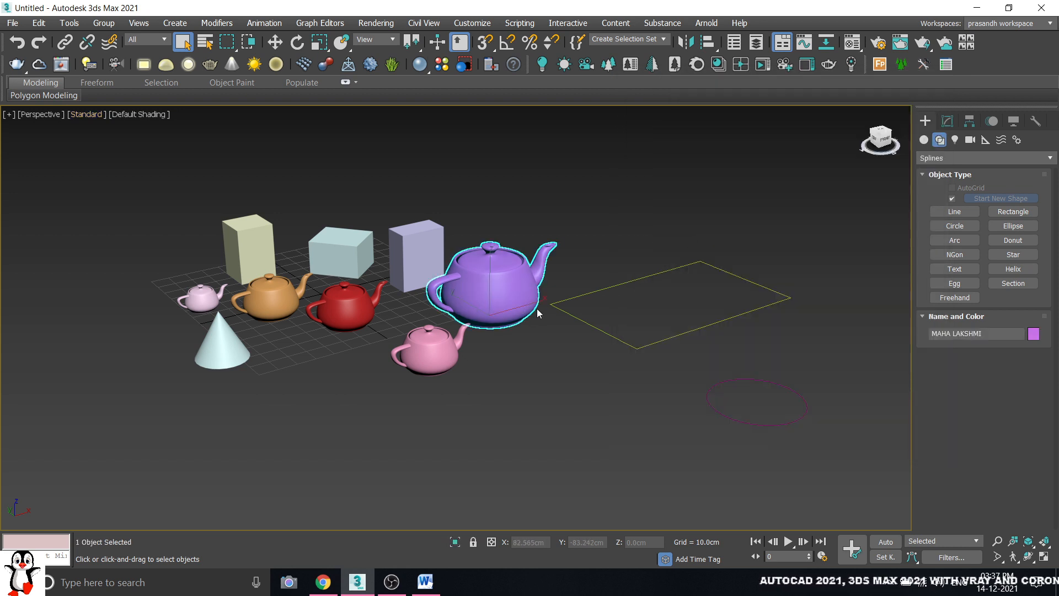
{"action": "left_click", "coordinate": [552, 193]}
Select the large purple teapot by name once more, confirming with OK, clear the selection, and reopen the Select From Scene dialog
{"action": "left_click", "coordinate": [205, 42]}
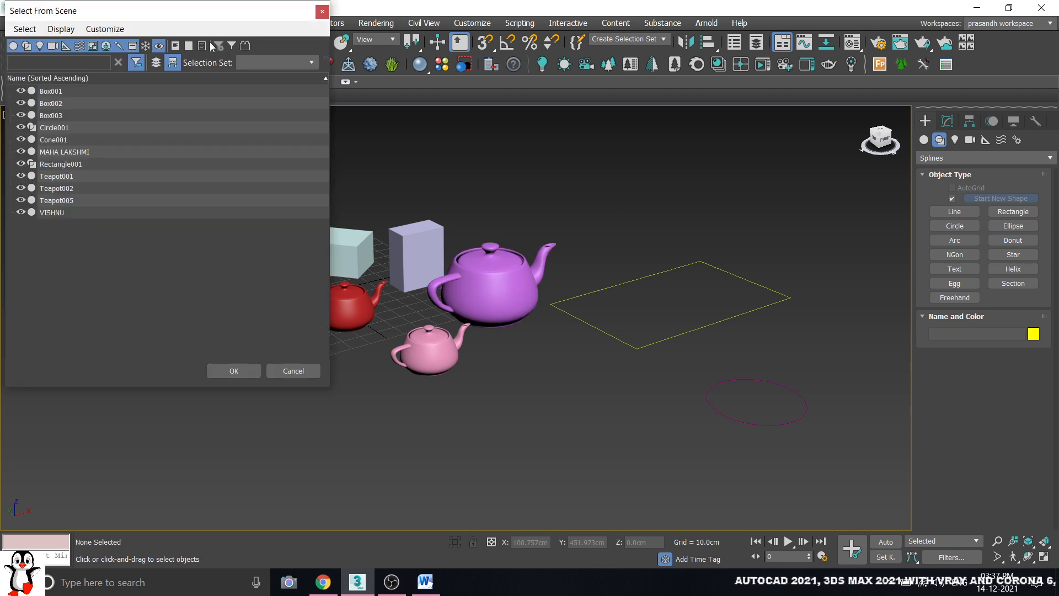
{"action": "left_click", "coordinate": [75, 153]}
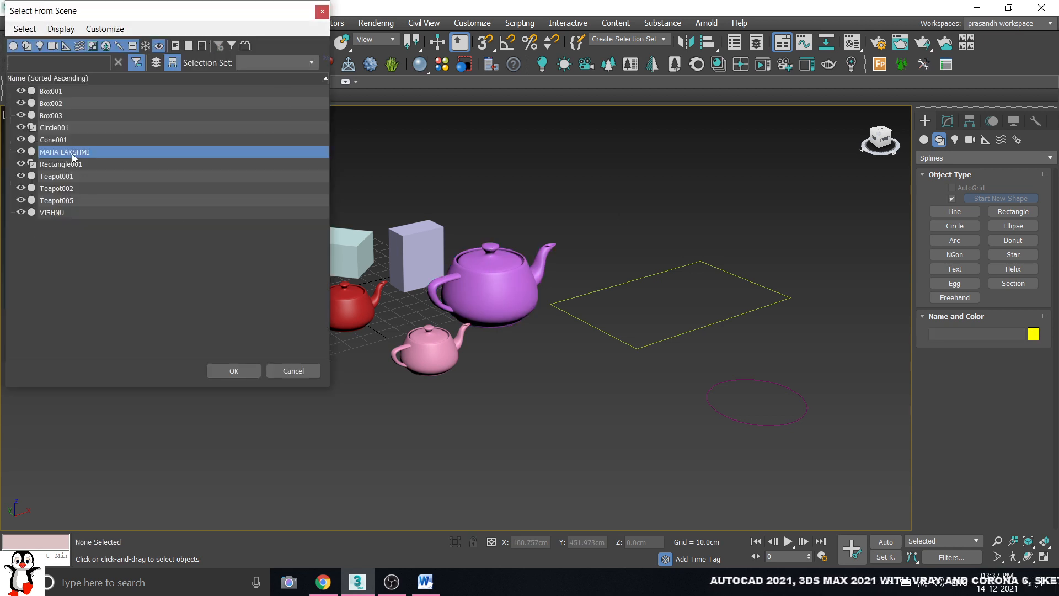
{"action": "left_click", "coordinate": [236, 371]}
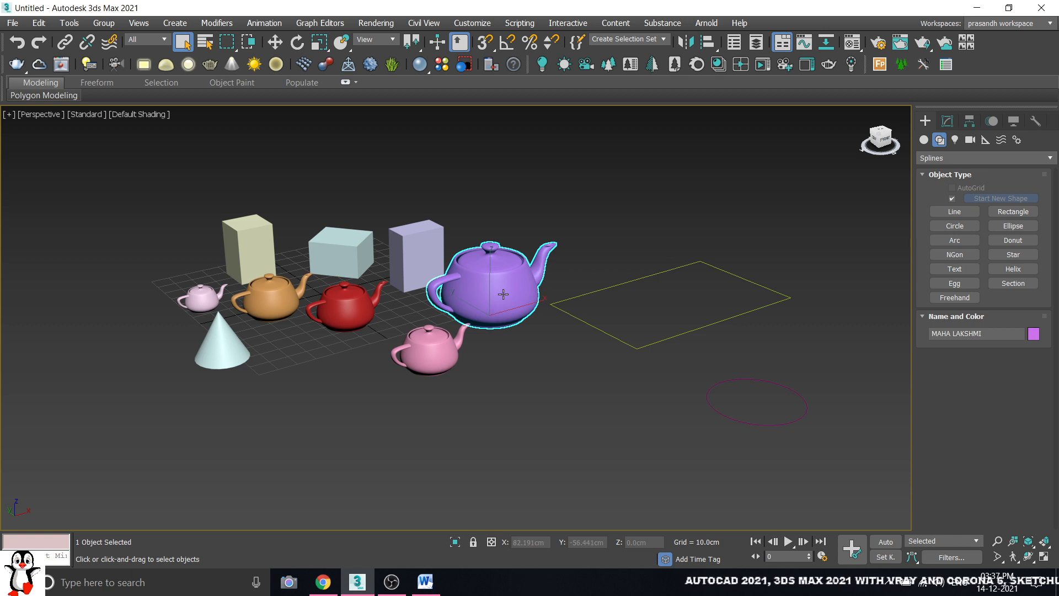
{"action": "left_click", "coordinate": [270, 116]}
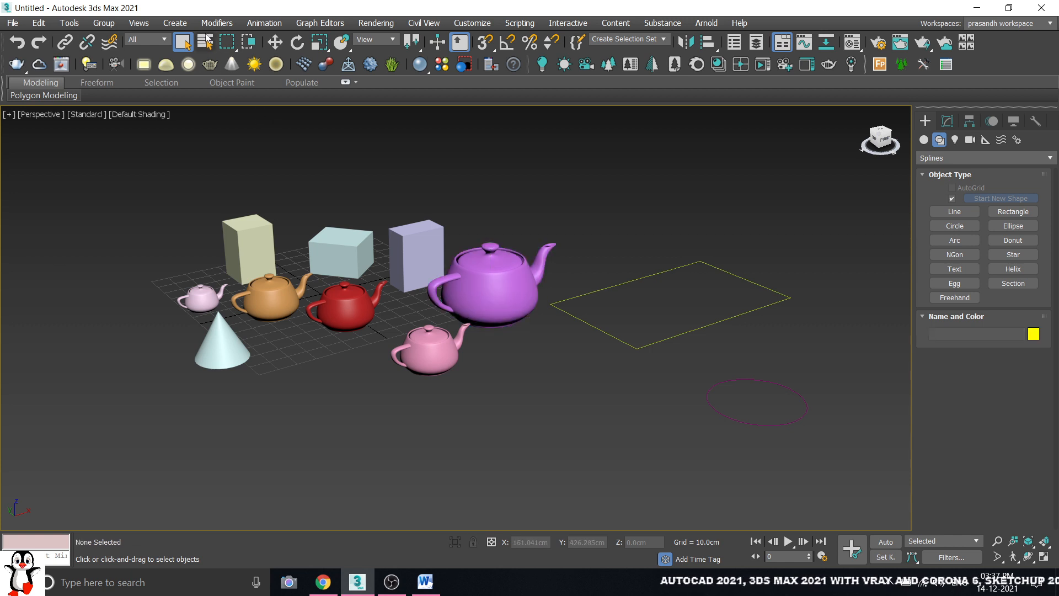
{"action": "key", "text": "h"}
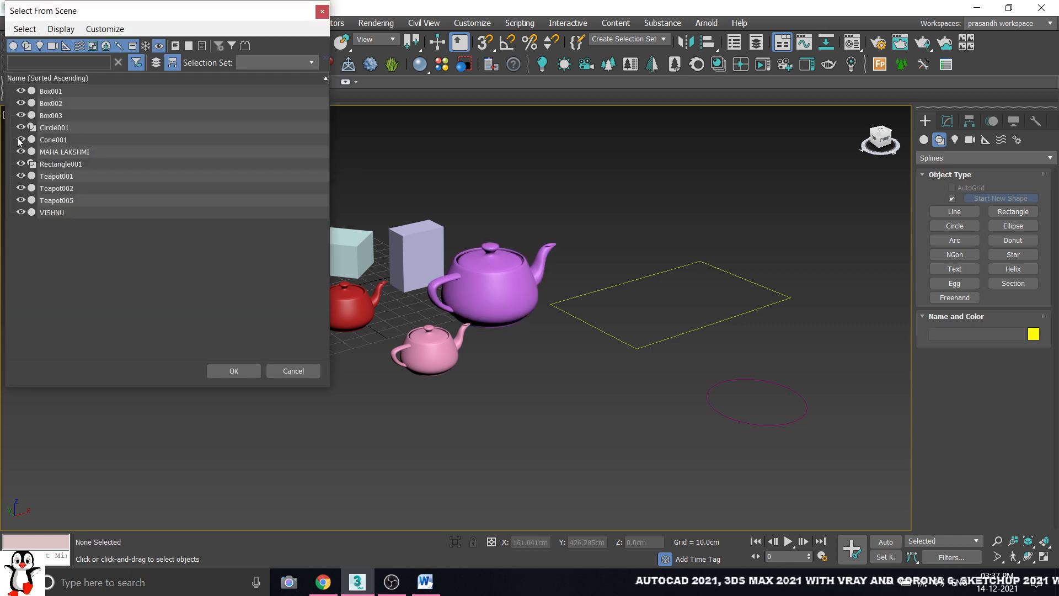
Close the Select From Scene dialog without selecting anything, and delete the cone in the viewport
{"action": "left_click_drag", "start_coordinate": [106, 20], "coordinate": [687, 85]}
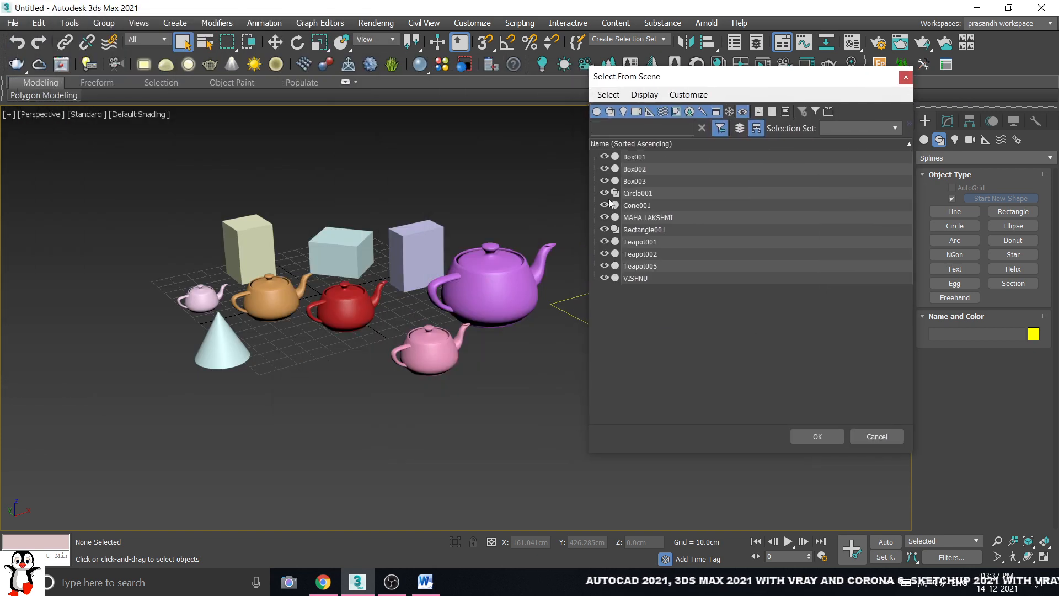
{"action": "left_click", "coordinate": [883, 437]}
{"action": "left_click", "coordinate": [356, 298]}
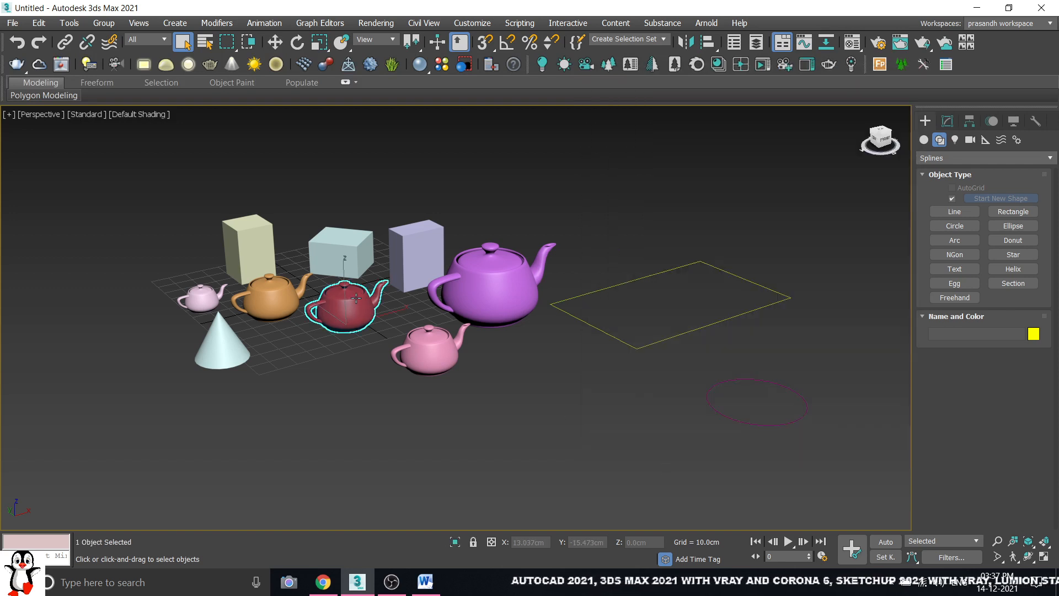
{"action": "left_click", "coordinate": [222, 331]}
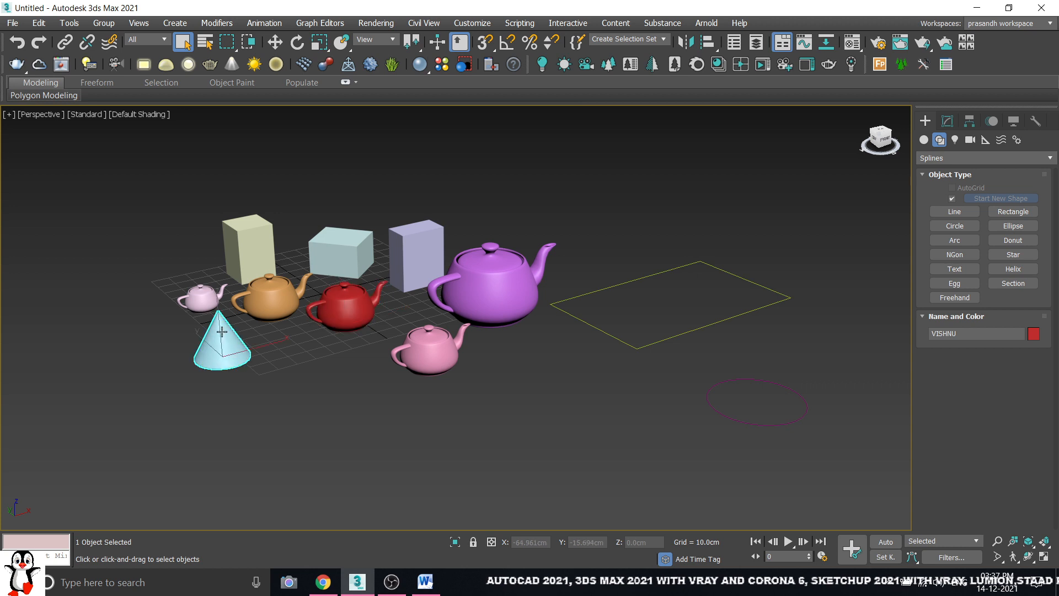
{"action": "key", "text": "Delete"}
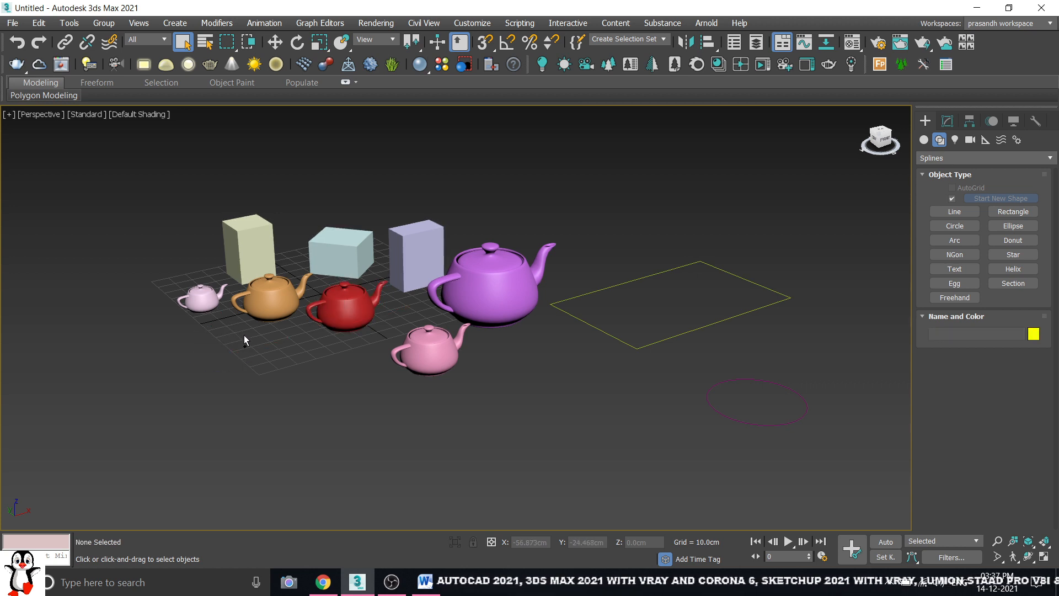
Undo the cone's deletion, redo it, undo it once more, and clear the selection
{"action": "key", "text": "ctrl+z"}
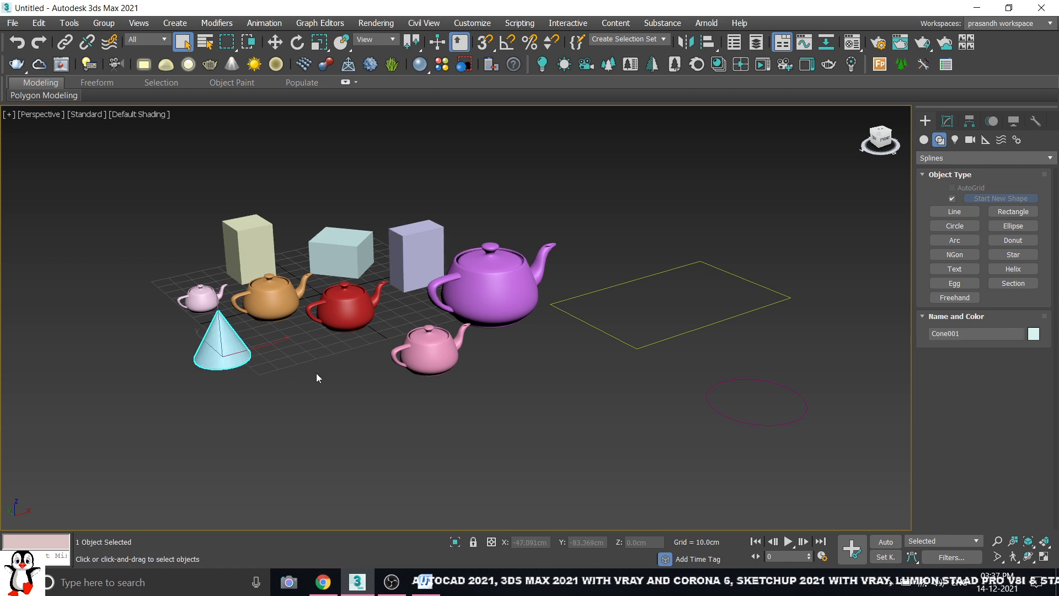
{"action": "key", "text": "ctrl+y"}
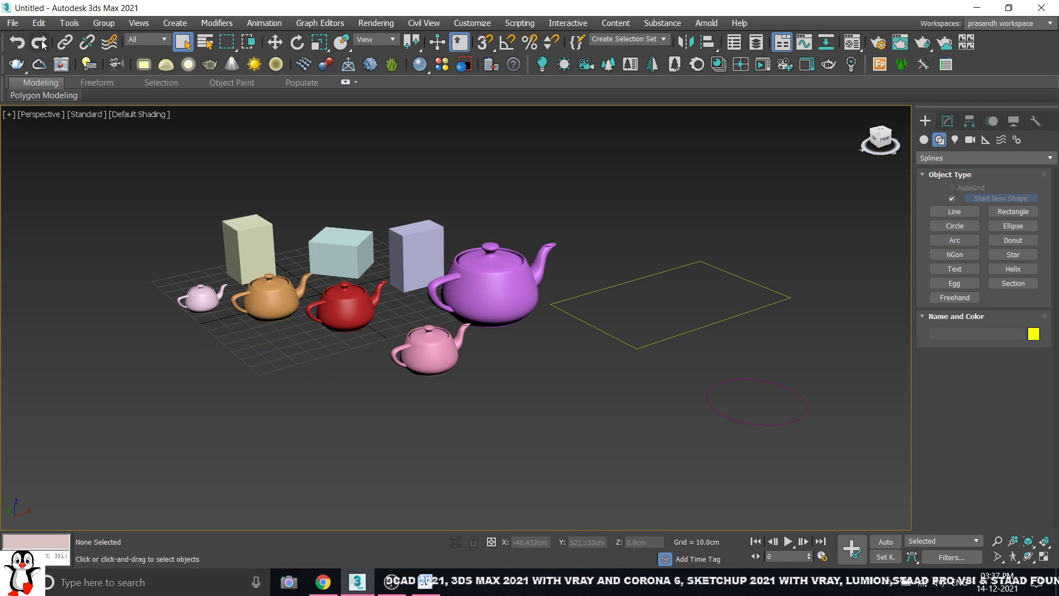
{"action": "left_click", "coordinate": [18, 42]}
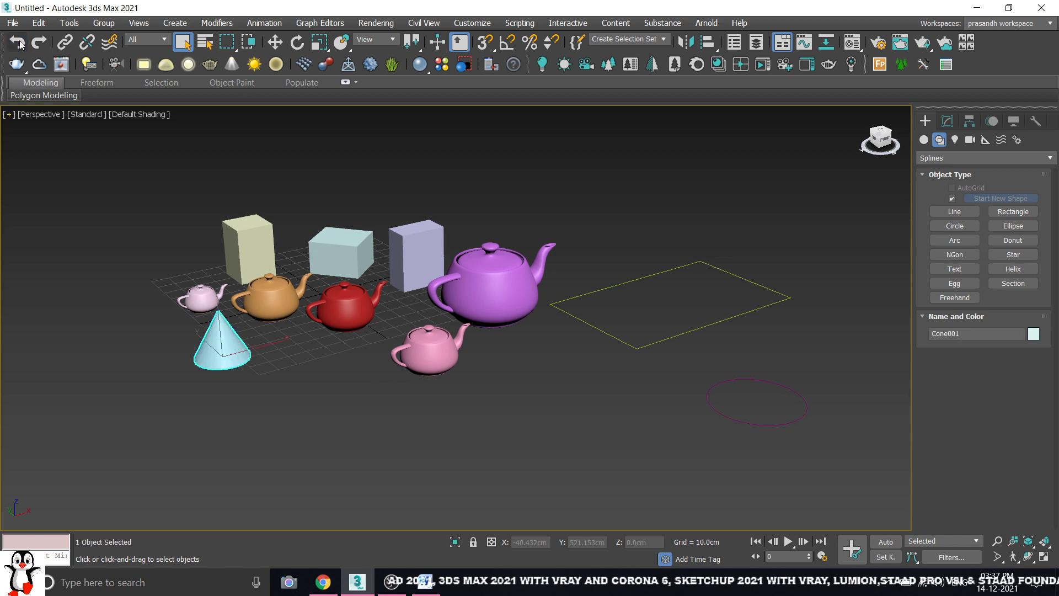
{"action": "left_click", "coordinate": [300, 376]}
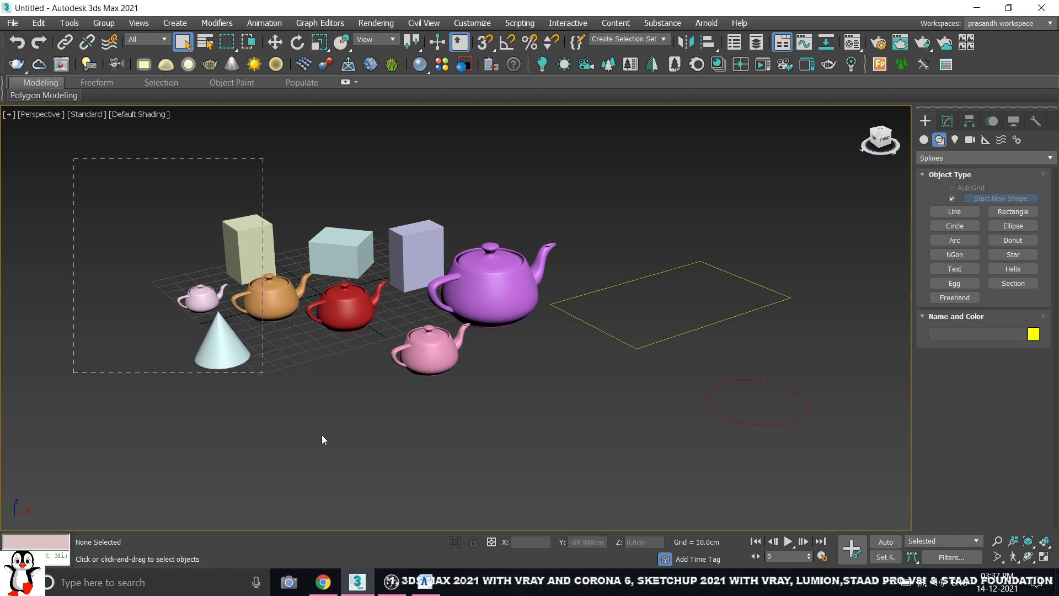
{"action": "left_click_drag", "start_coordinate": [351, 461], "coordinate": [101, 263]}
{"action": "left_click_drag", "start_coordinate": [236, 348], "coordinate": [130, 258]}
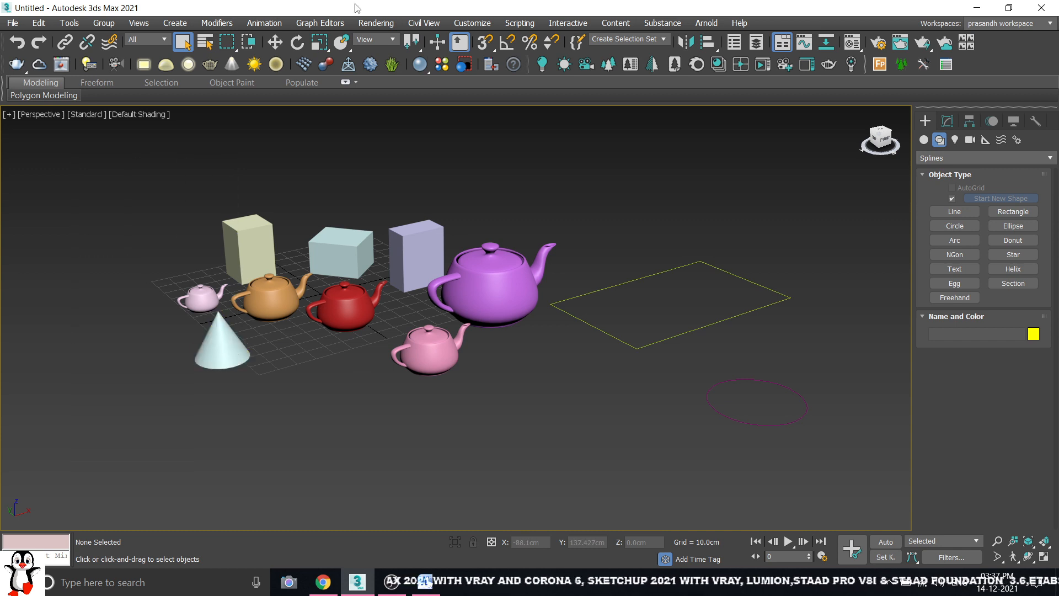
Reopen the Select From Scene dialog clear of the objects, turn off the visibility of Cone001, and confirm
{"action": "left_click", "coordinate": [205, 42]}
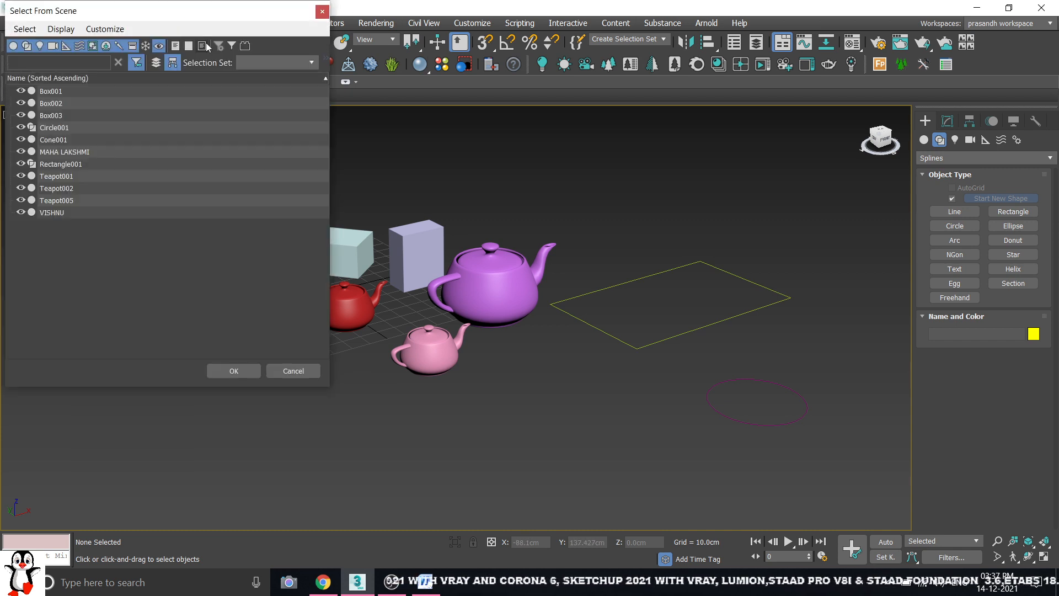
{"action": "left_click_drag", "start_coordinate": [187, 22], "coordinate": [912, 105]}
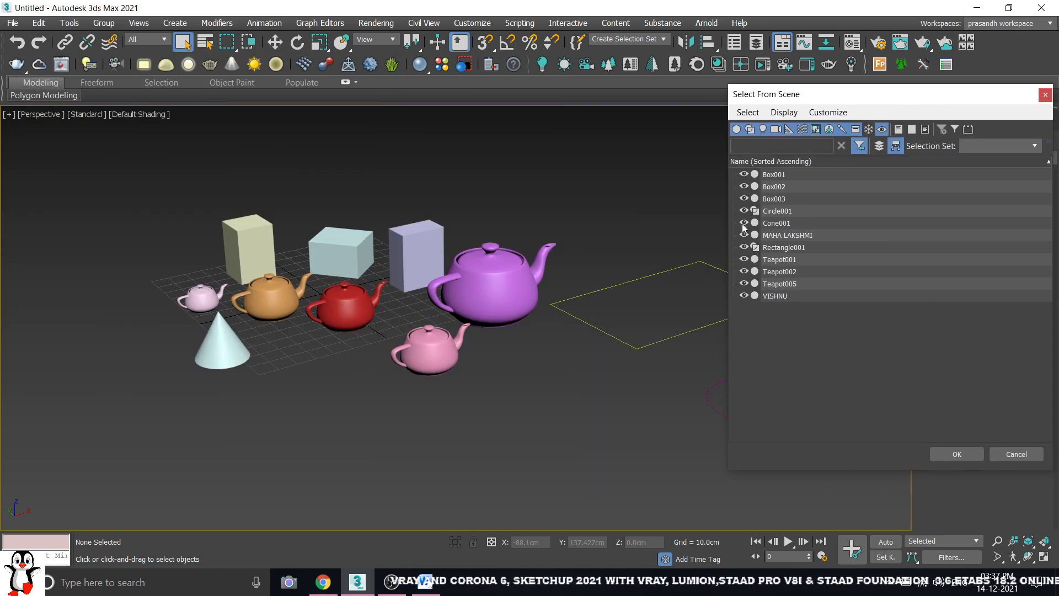
{"action": "left_click", "coordinate": [956, 455]}
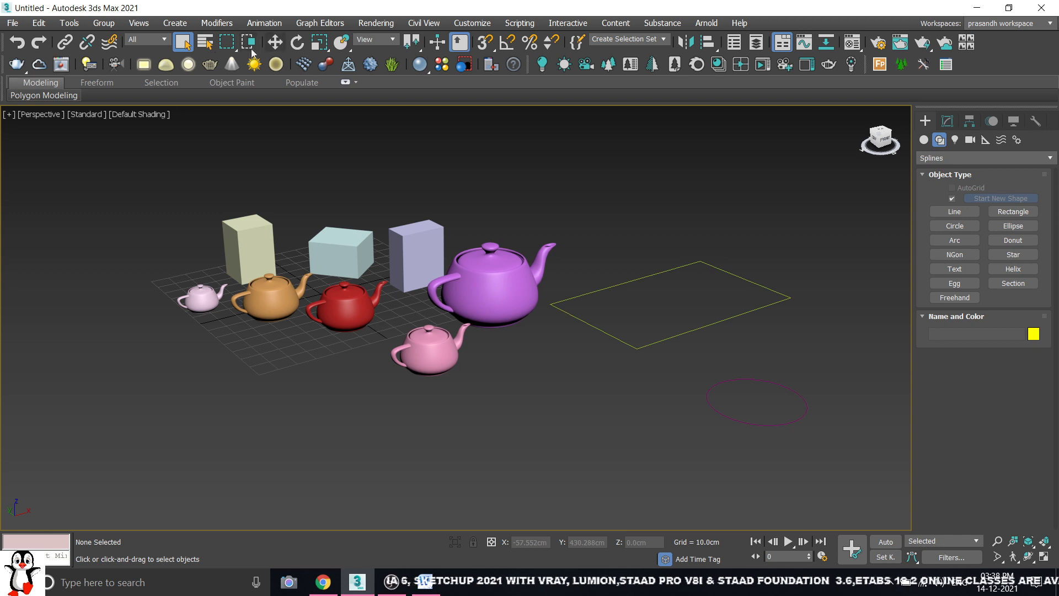
Make the hidden Cone001 visible again through the Select From Scene list and confirm
{"action": "left_click", "coordinate": [205, 42]}
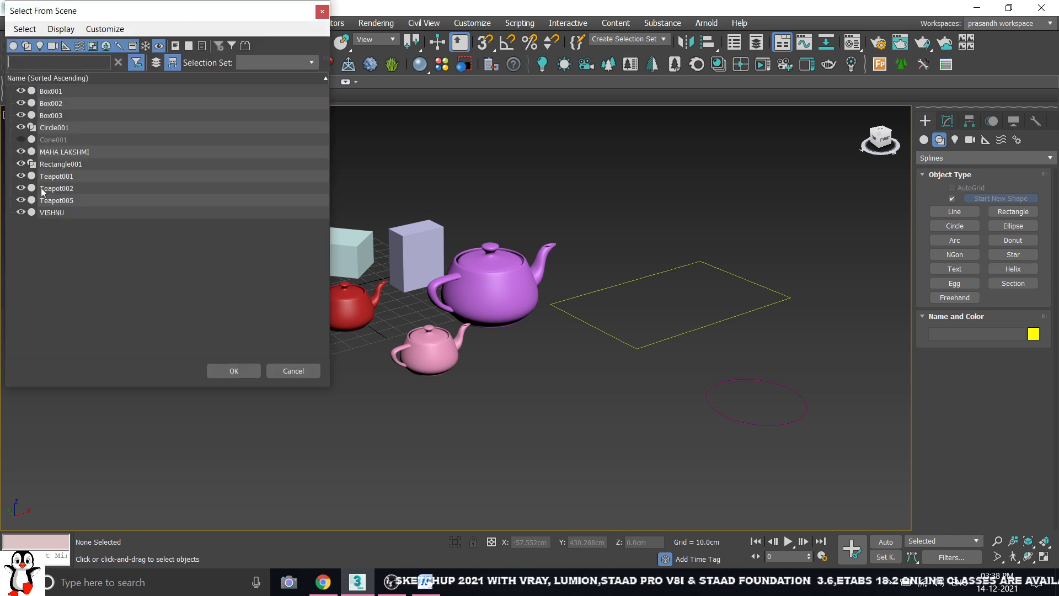
{"action": "left_click", "coordinate": [21, 139]}
{"action": "left_click", "coordinate": [223, 369]}
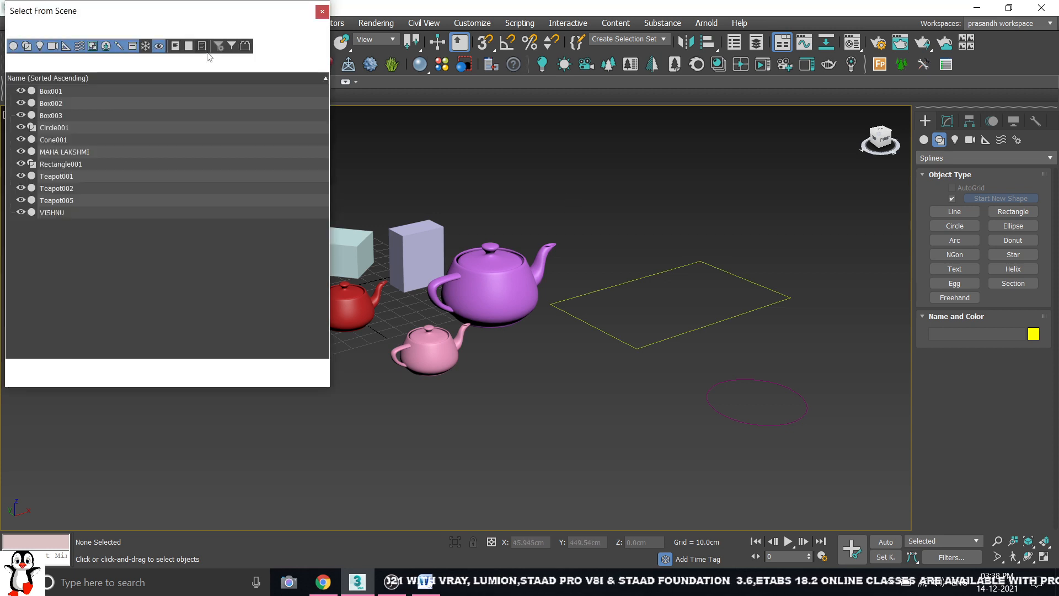
Select Box001, Cone001, Teapot001 and Teapot002 together by name, inspect them in the viewport, and clear the selection
{"action": "left_click", "coordinate": [206, 43]}
{"action": "left_click_drag", "start_coordinate": [158, 19], "coordinate": [827, 70]}
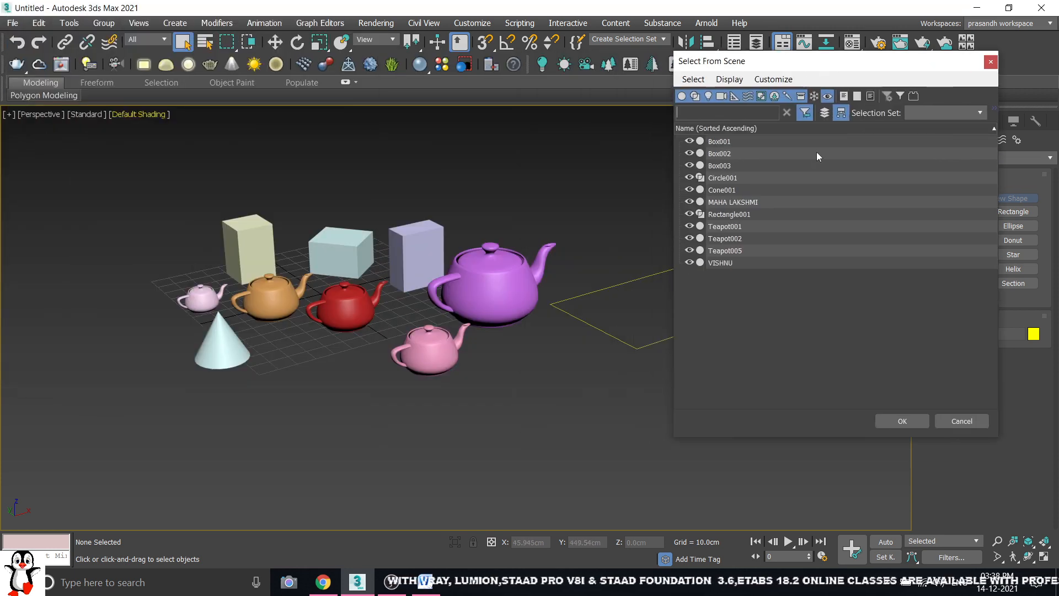
{"action": "left_click", "coordinate": [730, 142]}
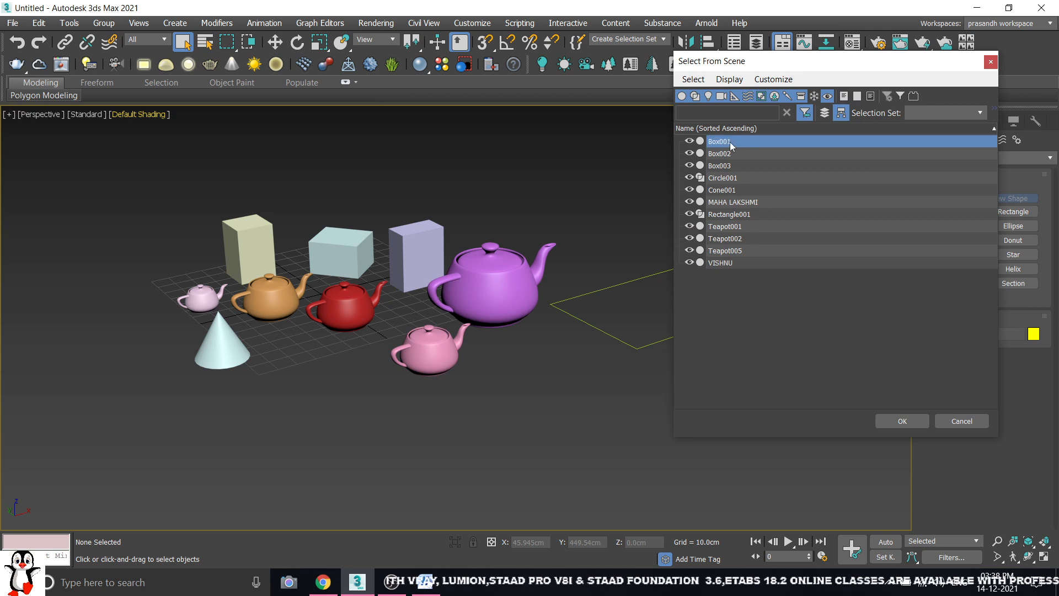
{"action": "left_click", "coordinate": [727, 191], "text": "ctrl"}
{"action": "left_click", "coordinate": [736, 228], "text": "ctrl"}
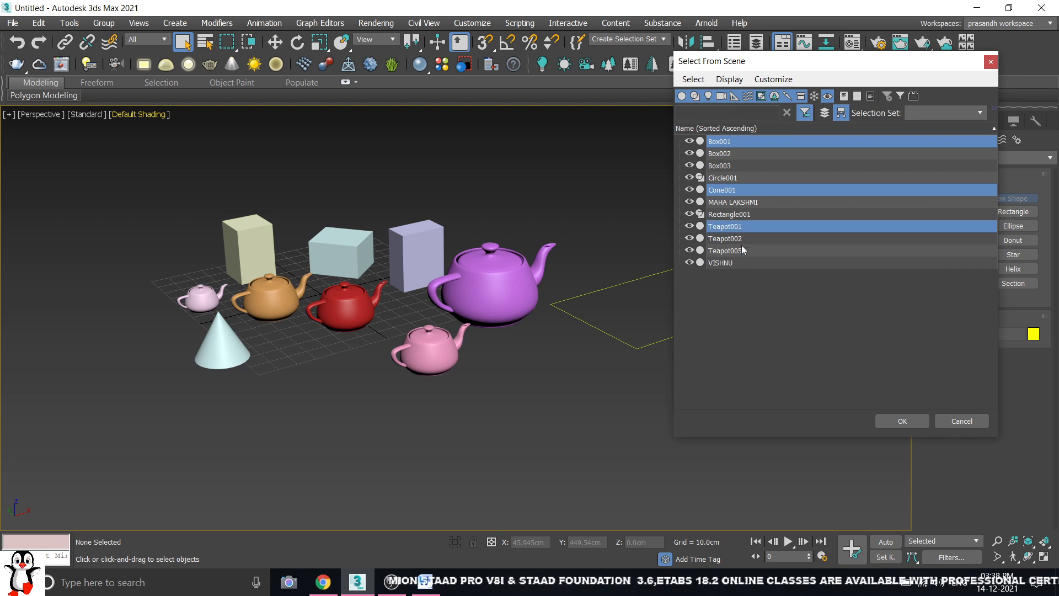
{"action": "left_click", "coordinate": [740, 239], "text": "ctrl"}
{"action": "left_click", "coordinate": [916, 423]}
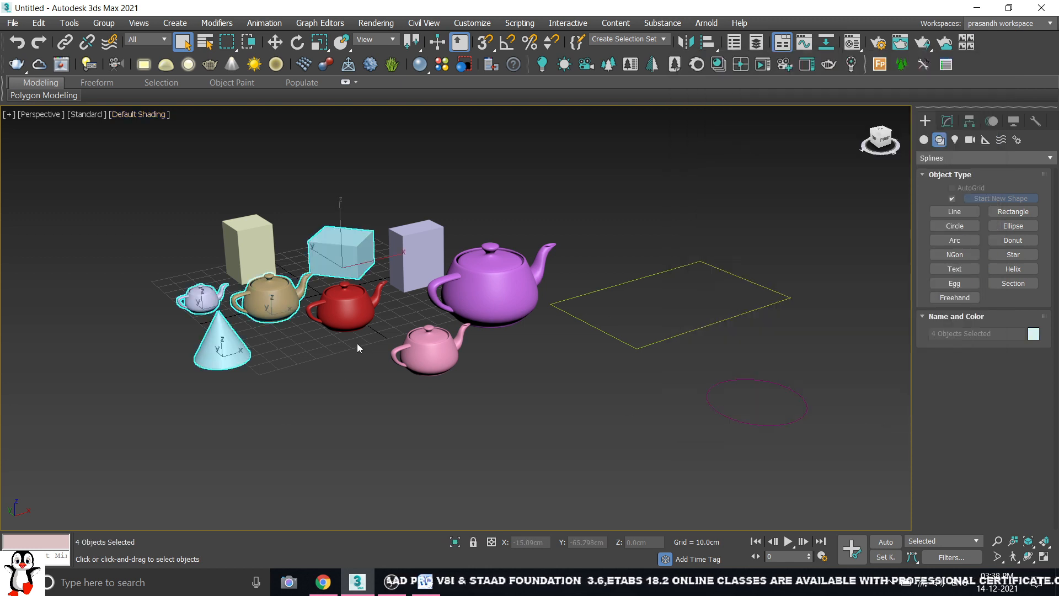
{"action": "middle_click_drag", "start_coordinate": [357, 344], "coordinate": [601, 208], "text": "alt"}
{"action": "left_click", "coordinate": [585, 216]}
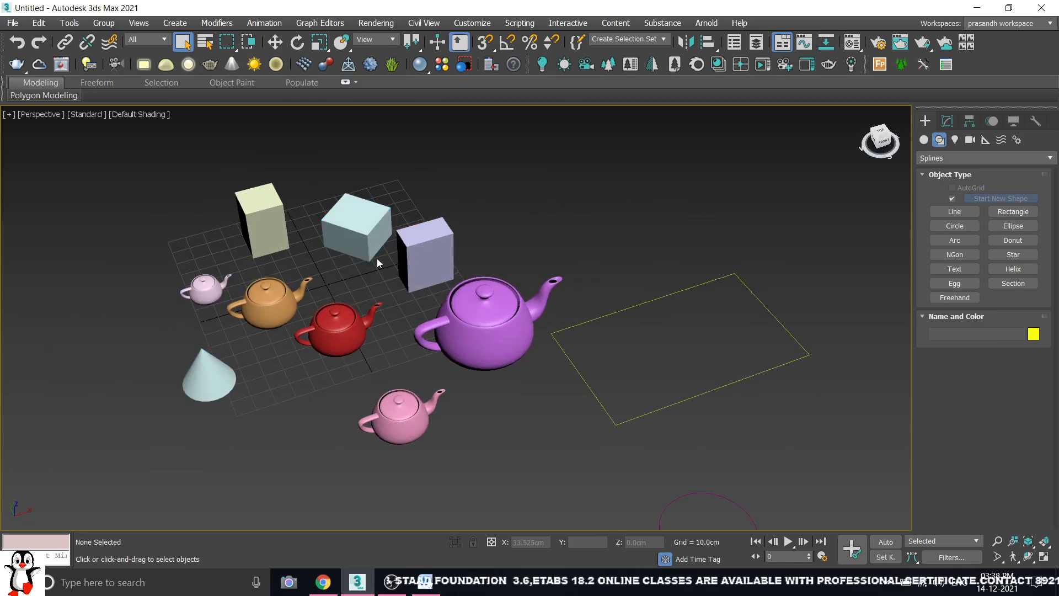
Reopen the Select From Scene dialog and search the object list for V and for M, clearing each search
{"action": "left_click", "coordinate": [206, 42]}
{"action": "left_click_drag", "start_coordinate": [190, 16], "coordinate": [875, 51]}
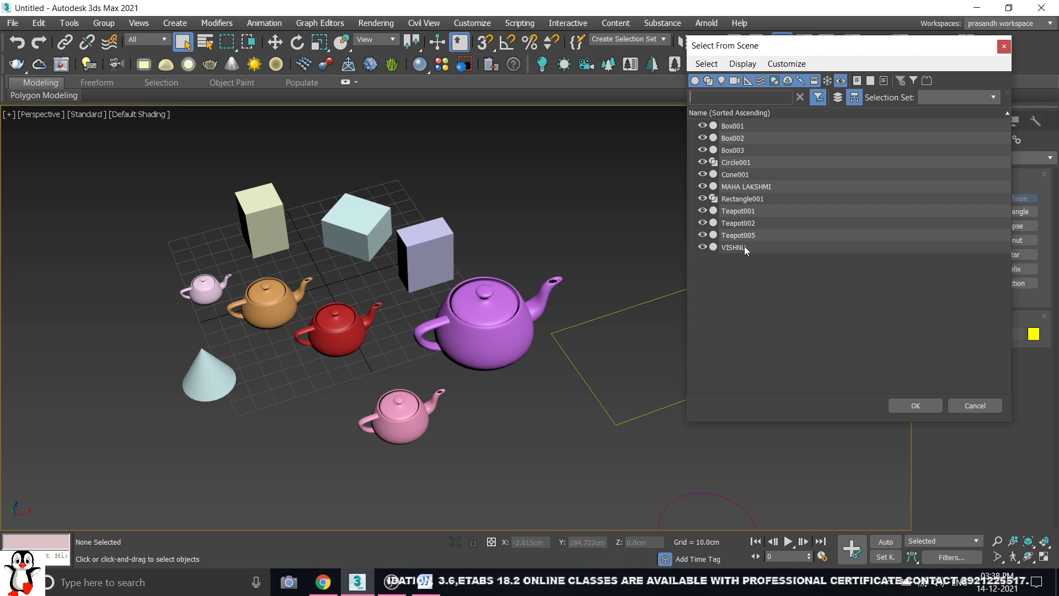
{"action": "left_click", "coordinate": [749, 97]}
{"action": "type", "text": "V"}
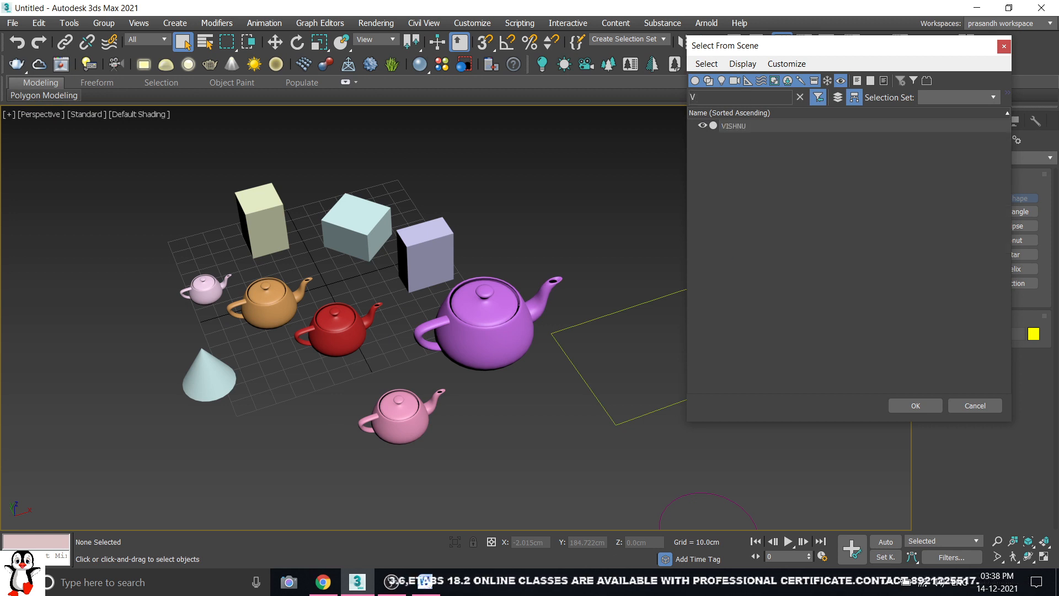
{"action": "key", "text": "BackSpace"}
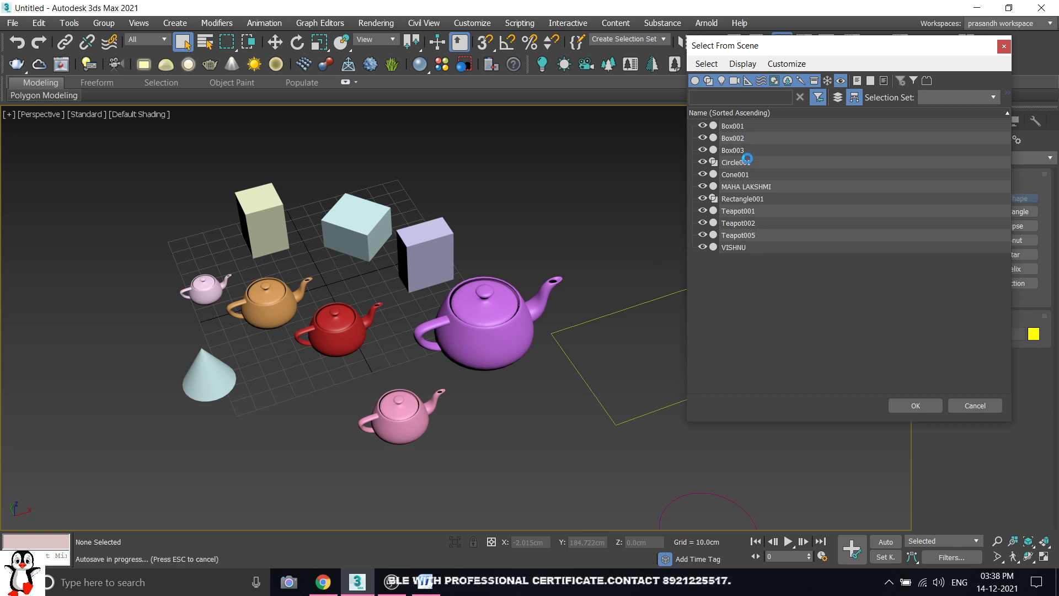
{"action": "type", "text": "M"}
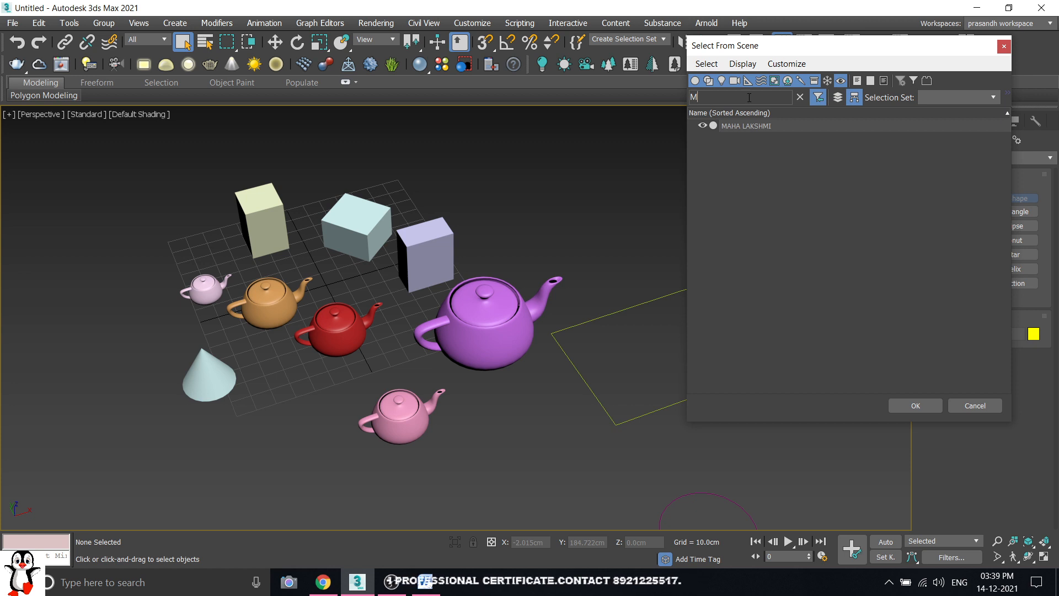
{"action": "key", "text": "BackSpace"}
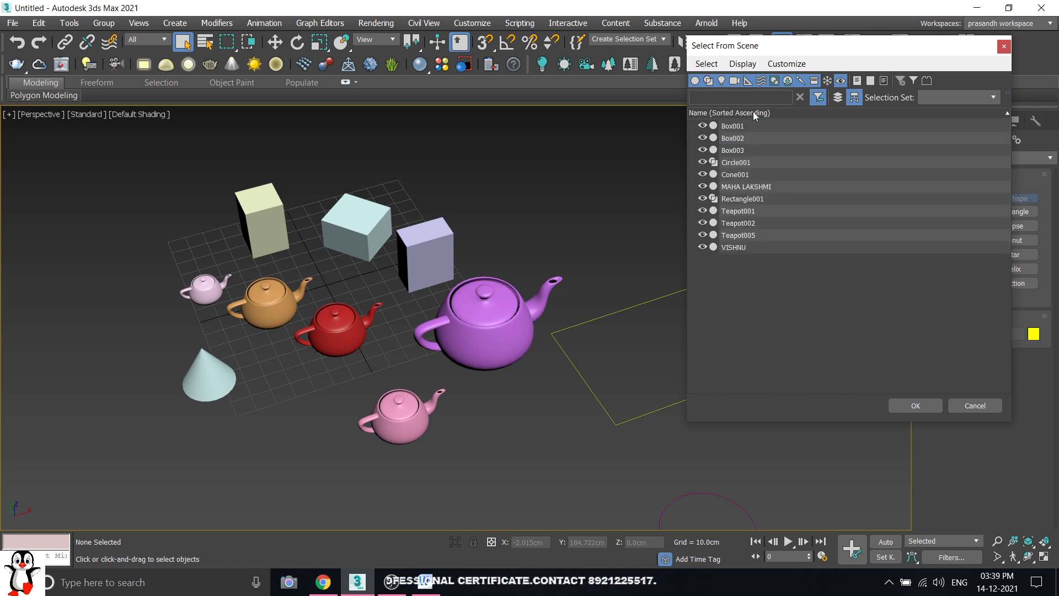
Highlight the custom-named object listed below Cone001, toggle its visibility off and on, and cancel the dialog
{"action": "left_click", "coordinate": [714, 187]}
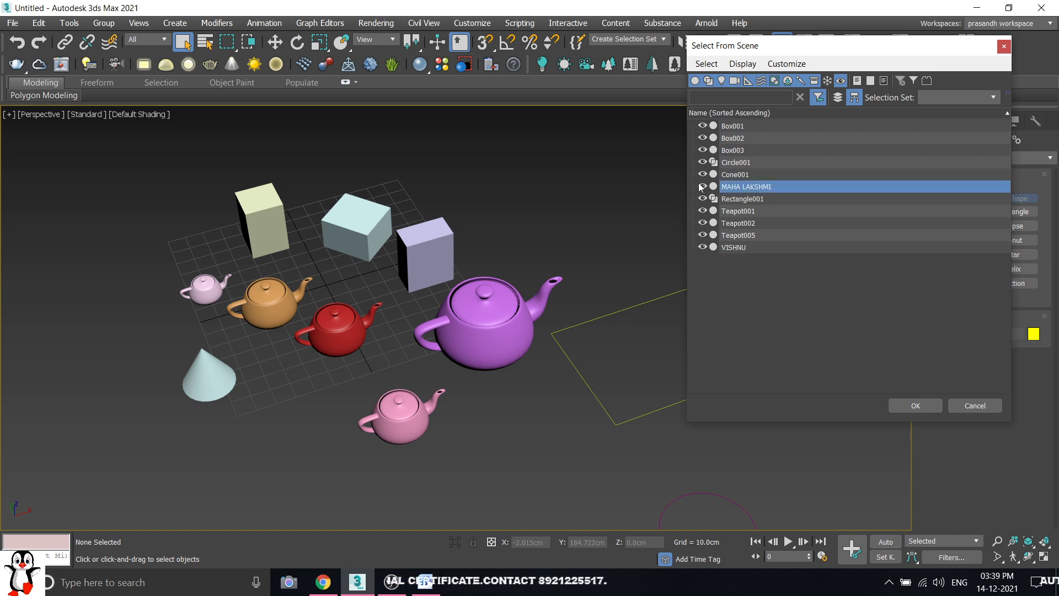
{"action": "left_click", "coordinate": [702, 187]}
{"action": "left_click", "coordinate": [702, 187]}
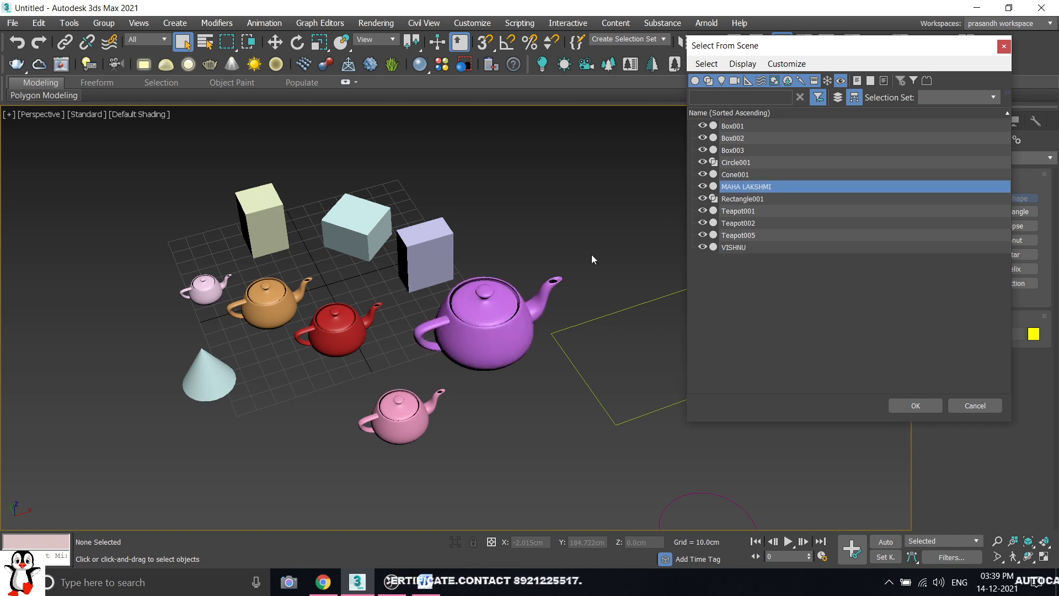
{"action": "left_click", "coordinate": [787, 346]}
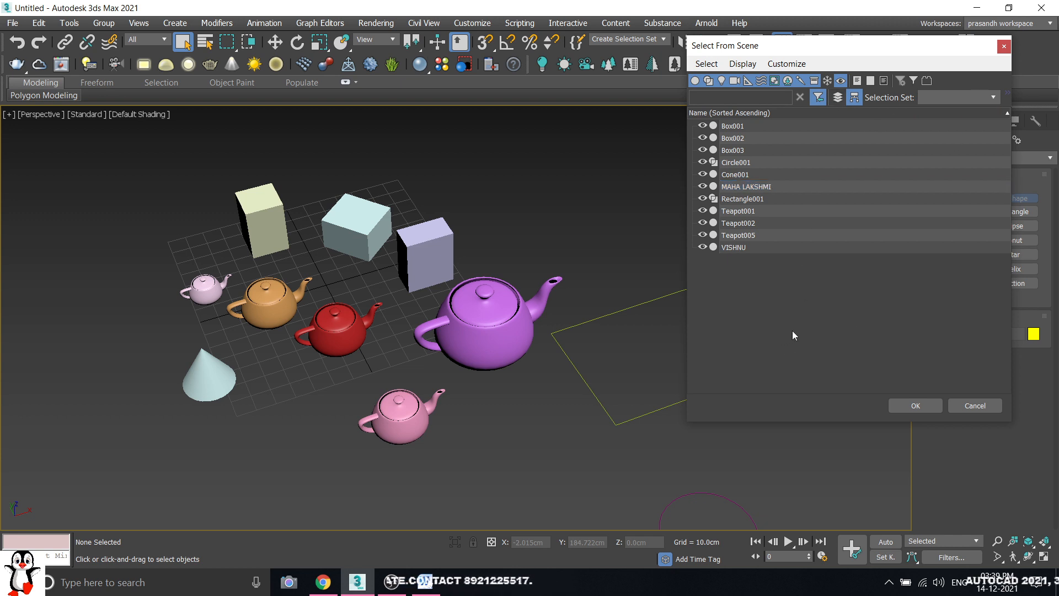
{"action": "left_click", "coordinate": [970, 404]}
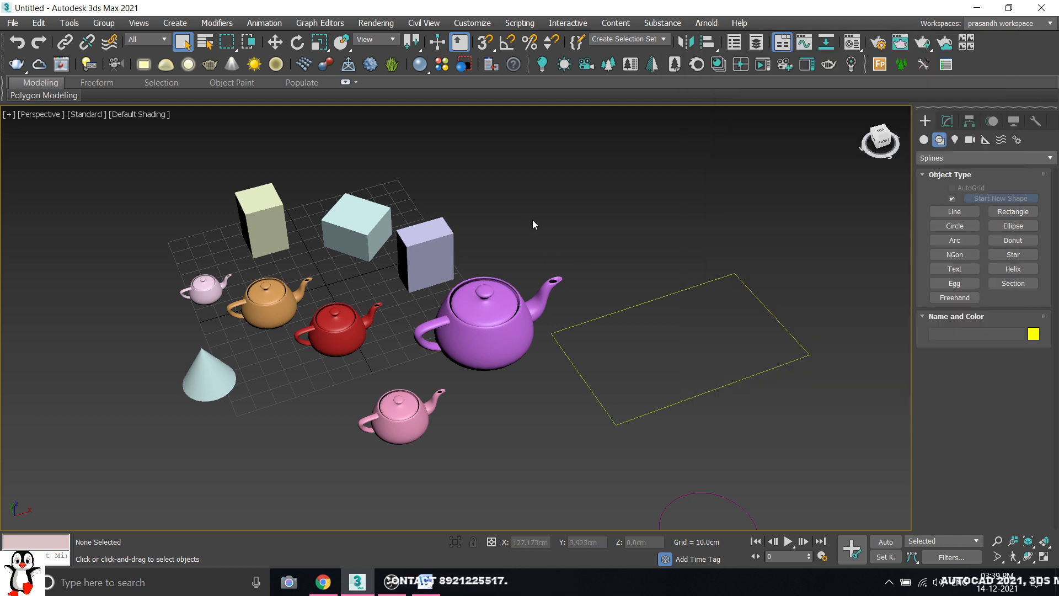
{"action": "scroll", "coordinate": [523, 244], "scroll_direction": "down", "scroll_amount": 5}
{"action": "middle_click_drag", "start_coordinate": [470, 264], "coordinate": [481, 243], "text": "alt"}
{"action": "scroll", "coordinate": [439, 242], "scroll_direction": "up", "scroll_amount": 8}
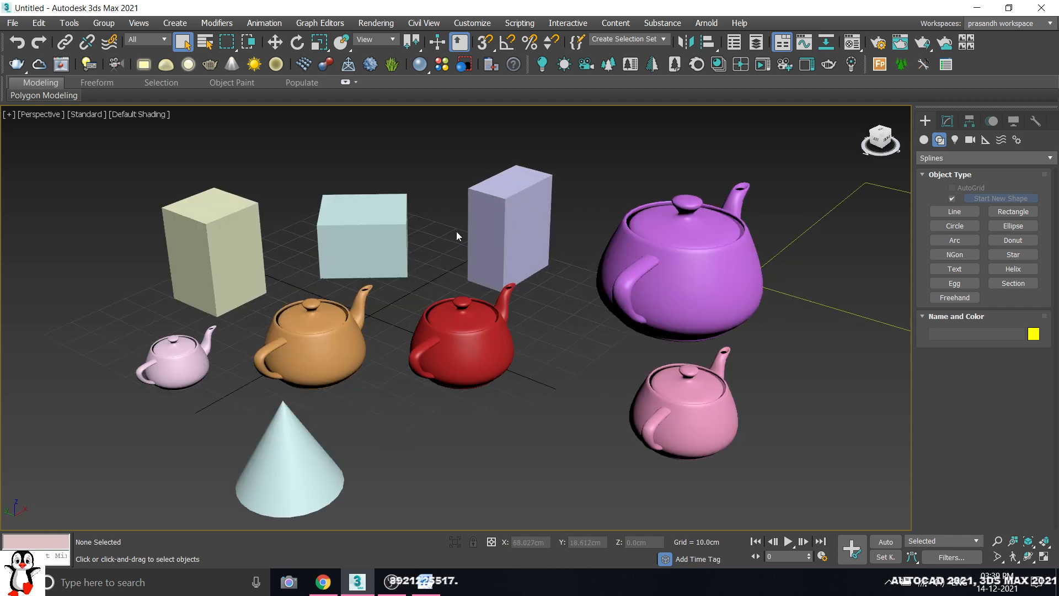